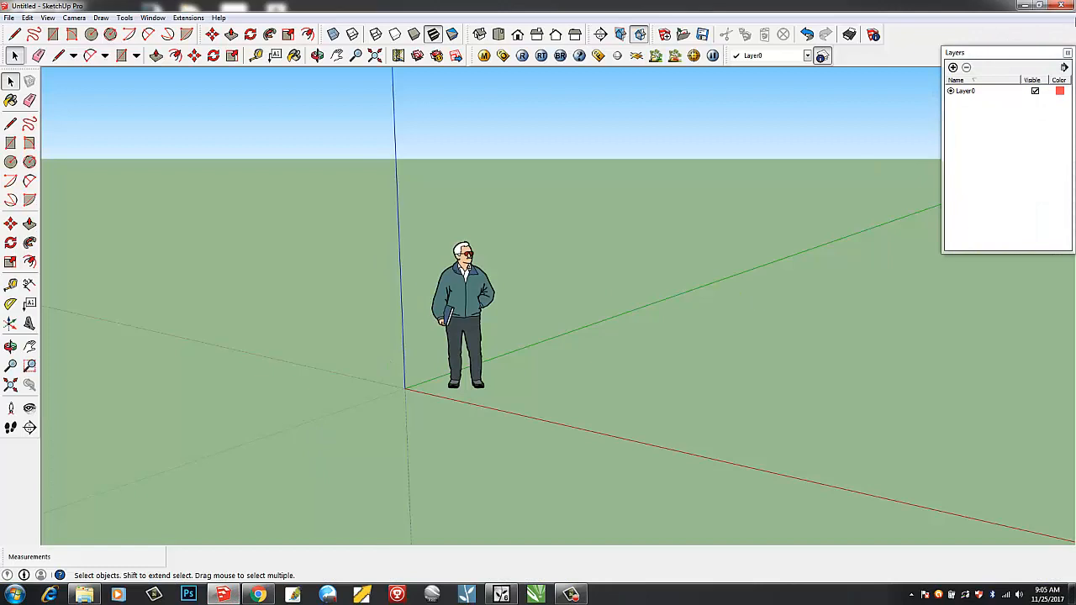
# Close the Layers window and draw a rectangle about 8' by 8' 10" on the ground with one corner at the origin.
pyautogui.click(1067, 55)
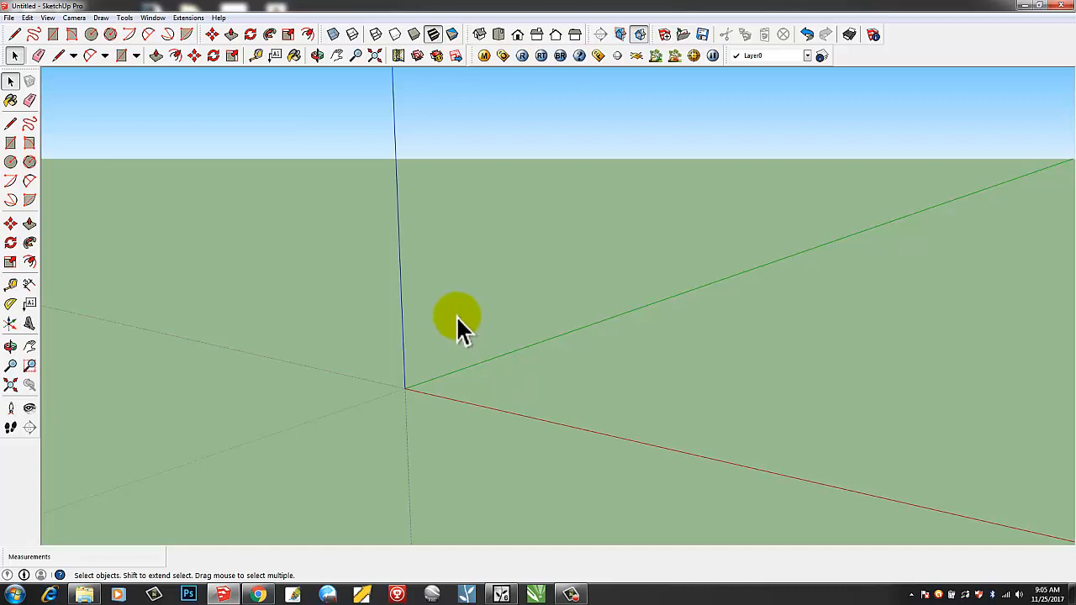
pyautogui.click(499, 35)
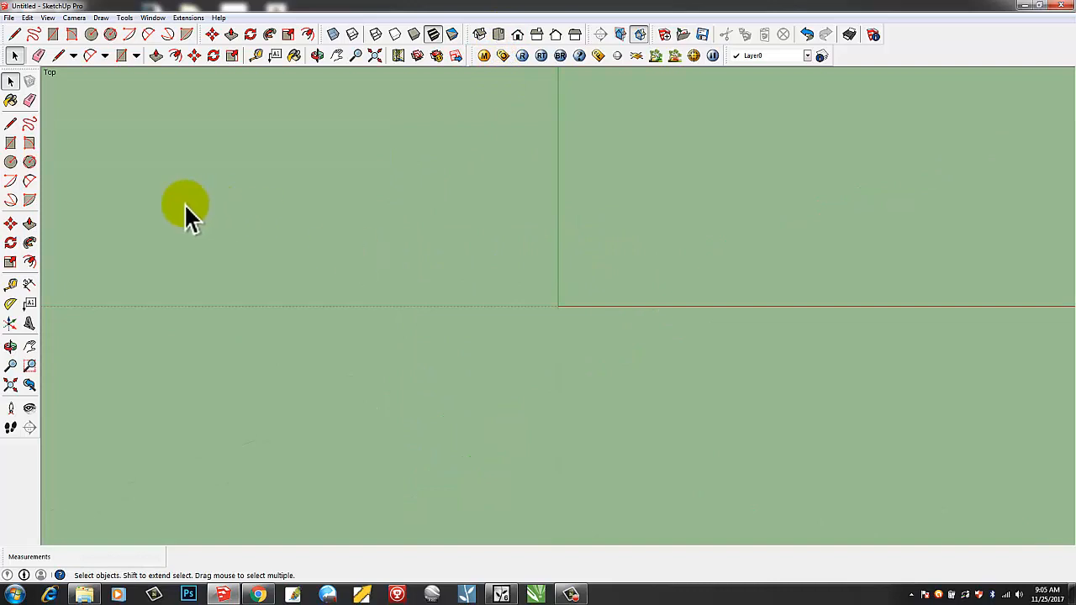
pyautogui.click(11, 144)
pyautogui.click(557, 79)
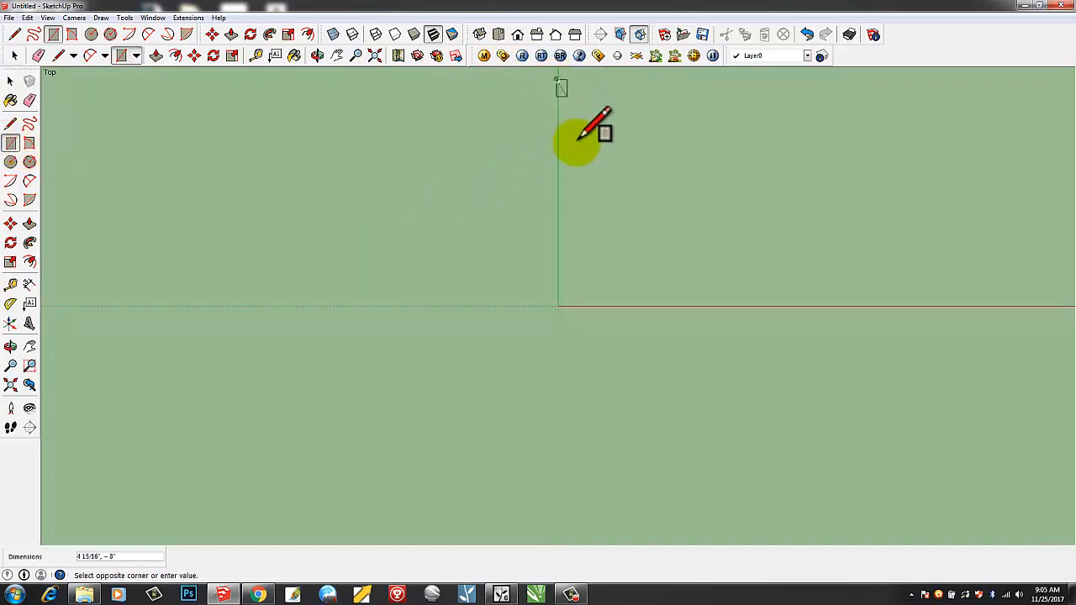
pyautogui.click(762, 305)
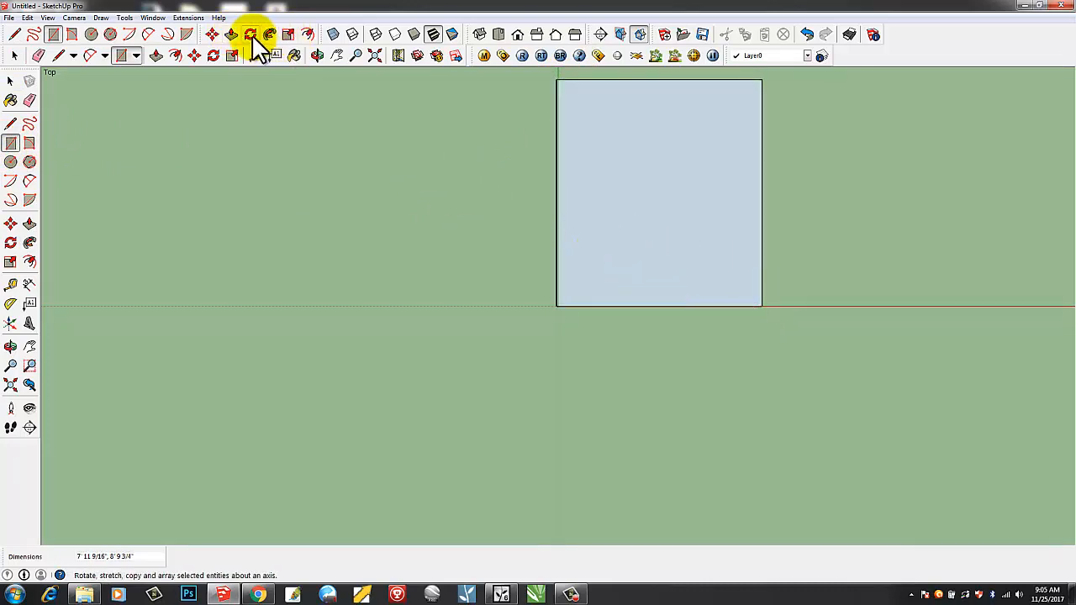
# Pull the ground rectangle up by about 1 1/8" to form a thin floor slab.
pyautogui.click(230, 34)
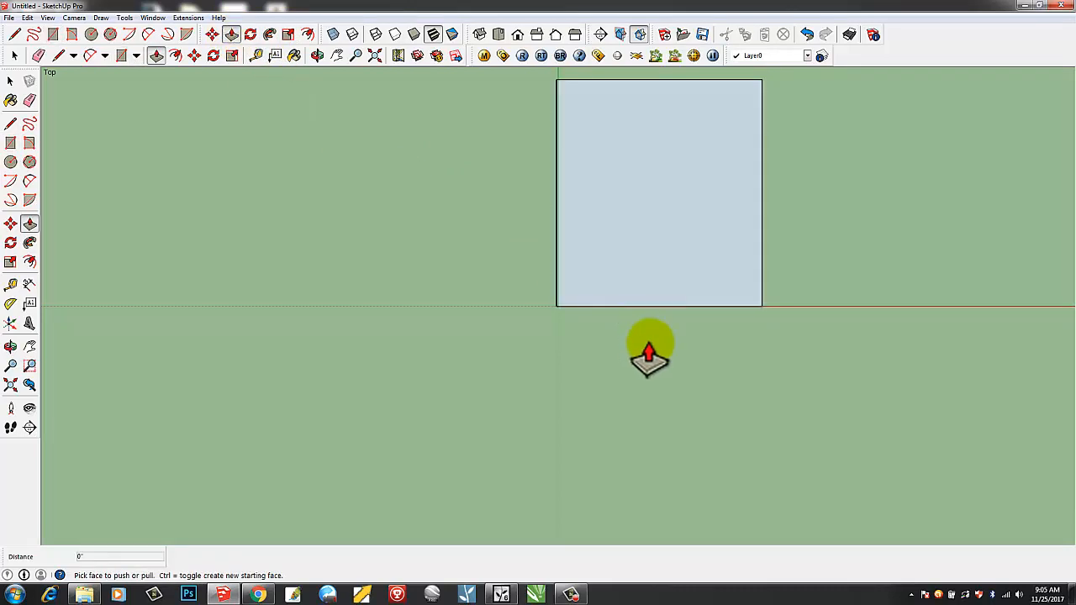
pyautogui.moveTo(642, 324); pyautogui.dragTo(631, 101, button='middle')
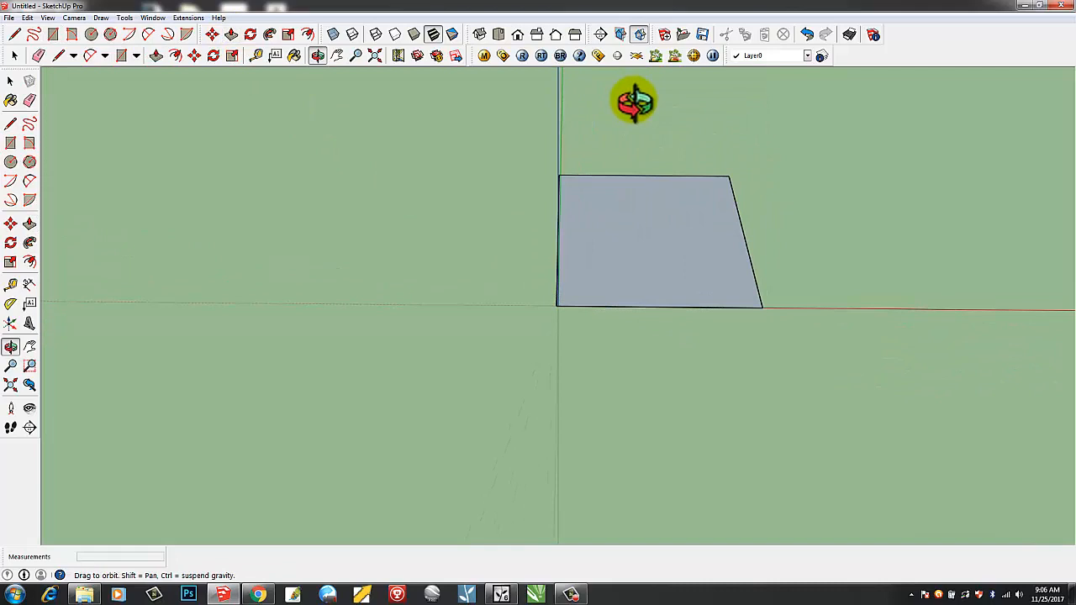
pyautogui.click(644, 232)
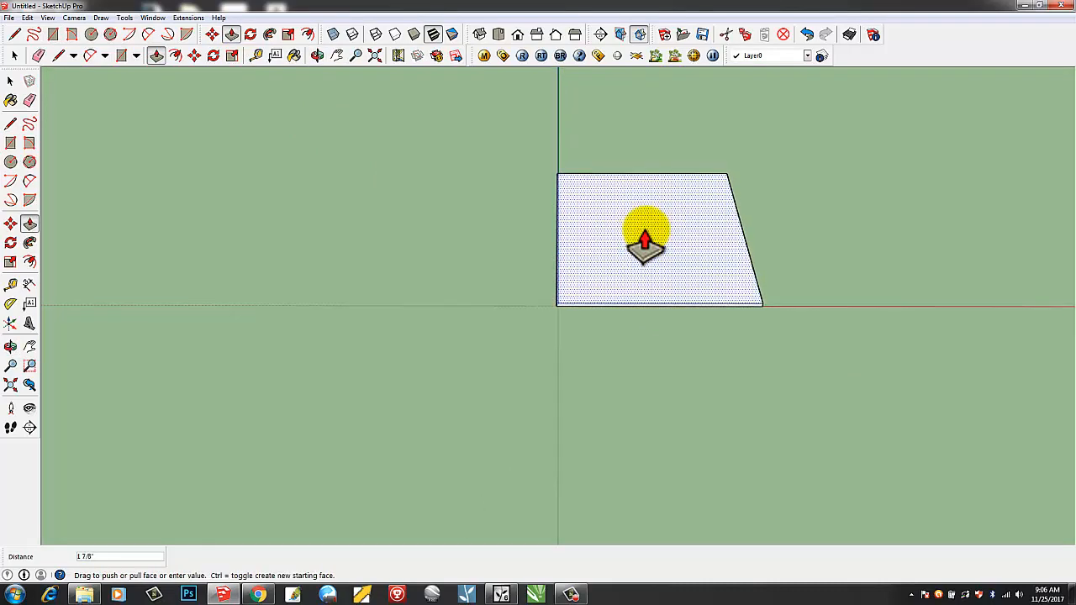
pyautogui.click(645, 245)
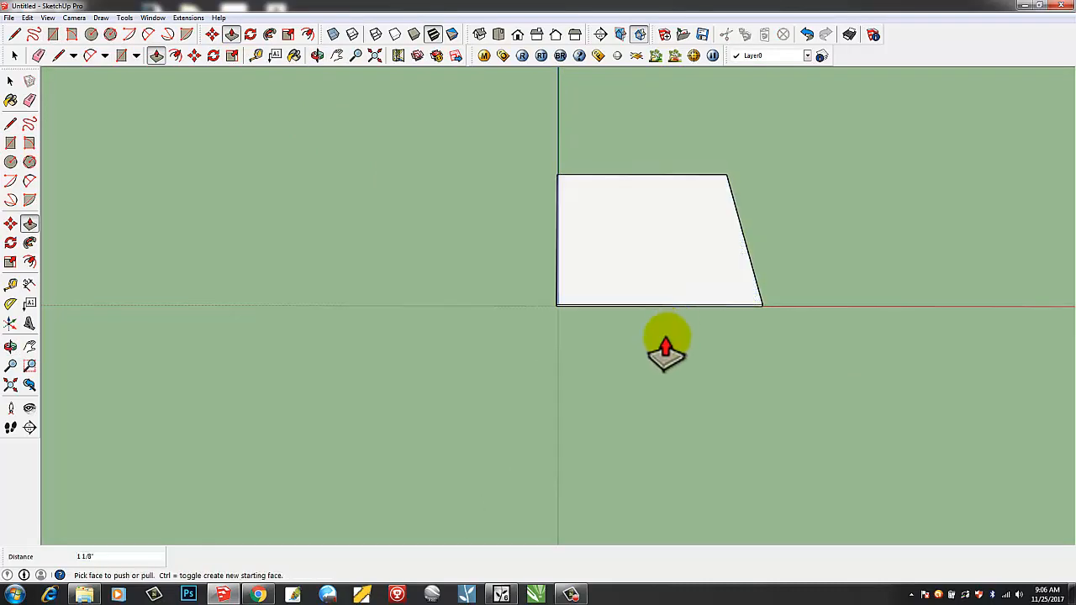
pyautogui.scroll(3, 705, 252)
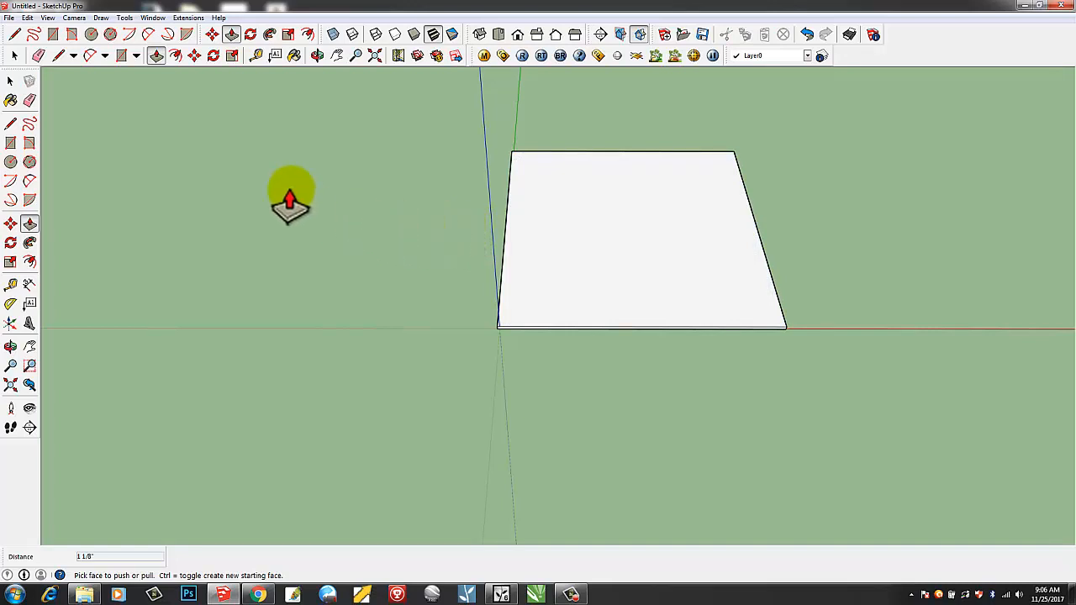
# Offset the slab's top face edges inward by about 4 1/4" to outline the wall thickness.
pyautogui.click(10, 124)
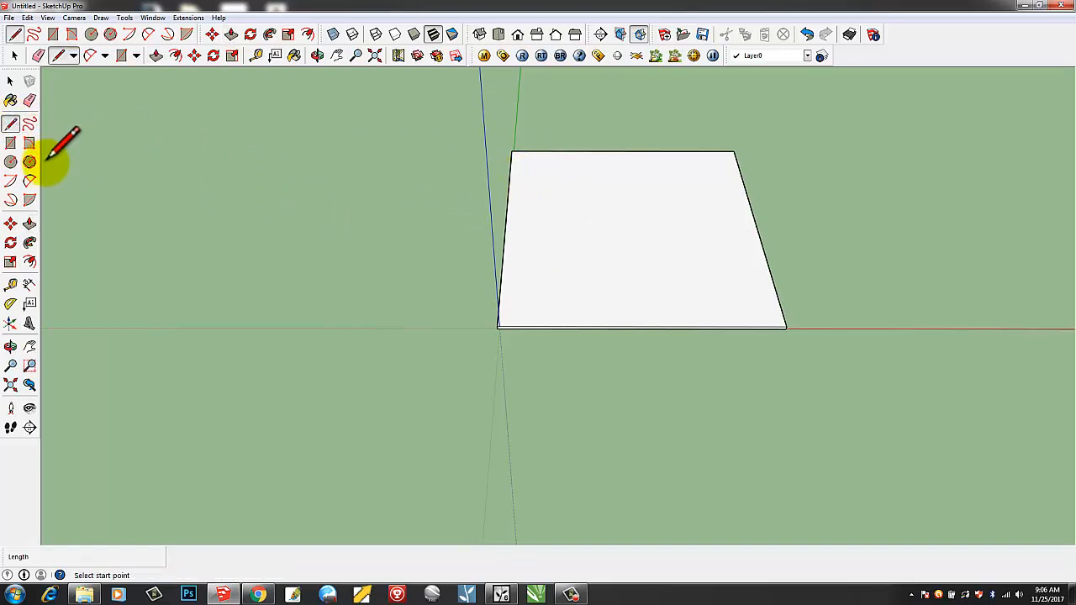
pyautogui.click(29, 261)
pyautogui.click(627, 321)
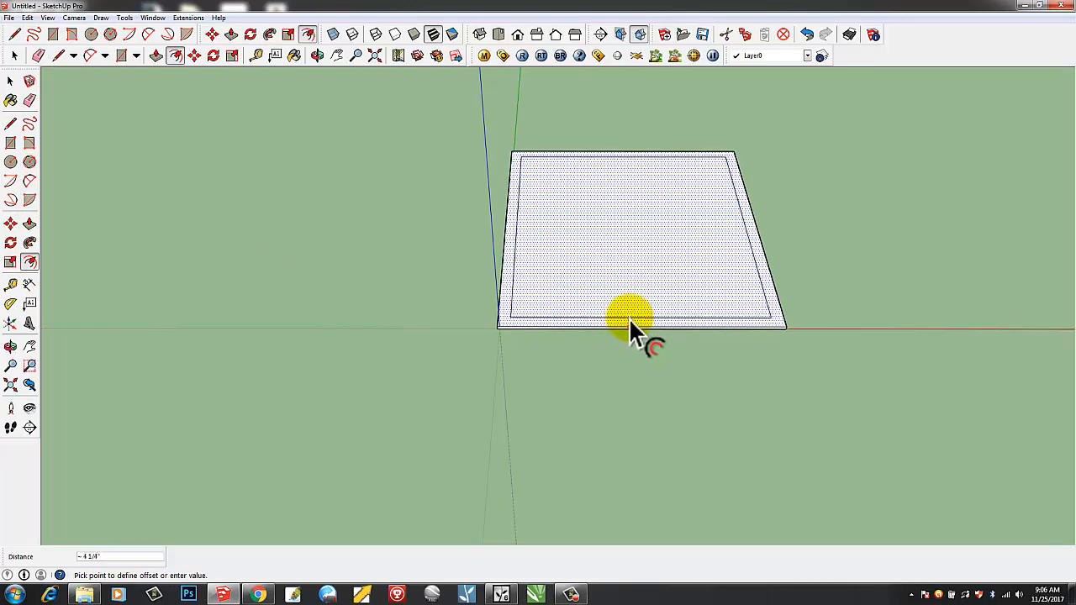
pyautogui.click(630, 322)
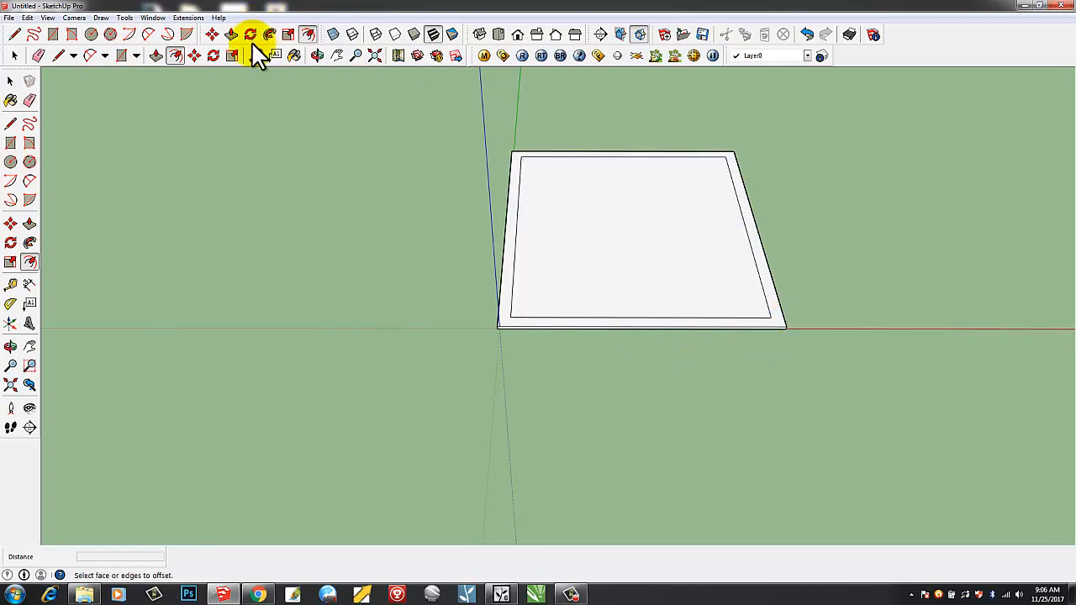
# Pull the border face around the slab up by about 5' 5" to raise the four walls.
pyautogui.click(231, 35)
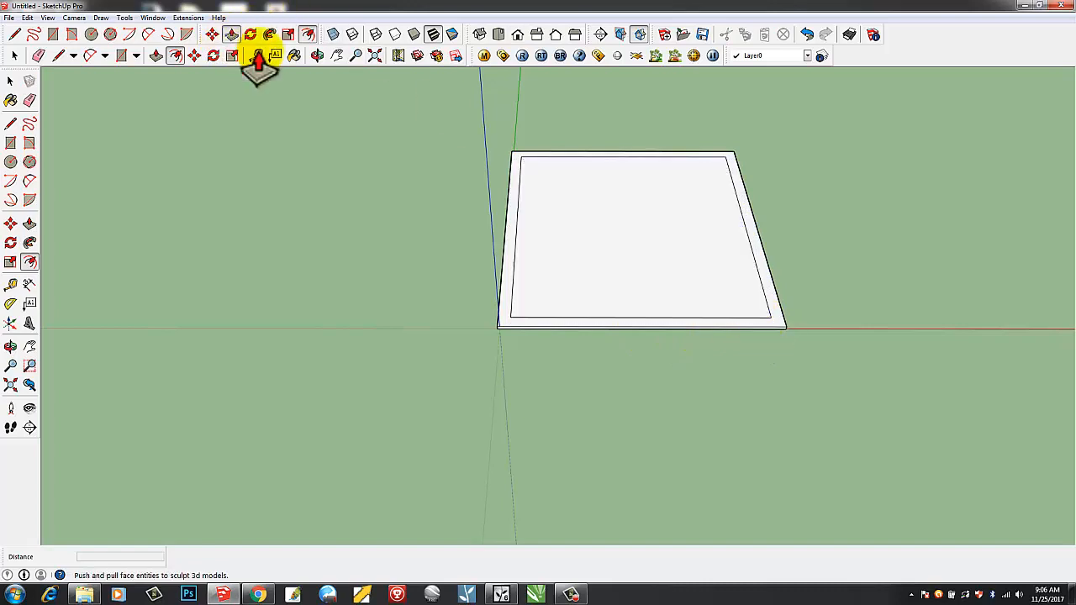
pyautogui.click(668, 330)
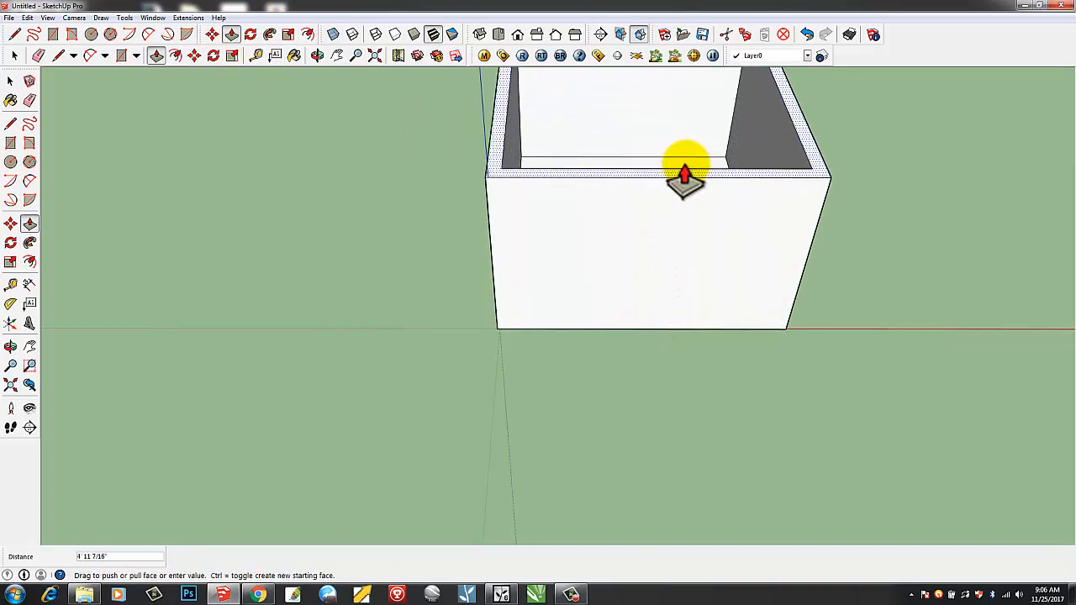
pyautogui.click(685, 163)
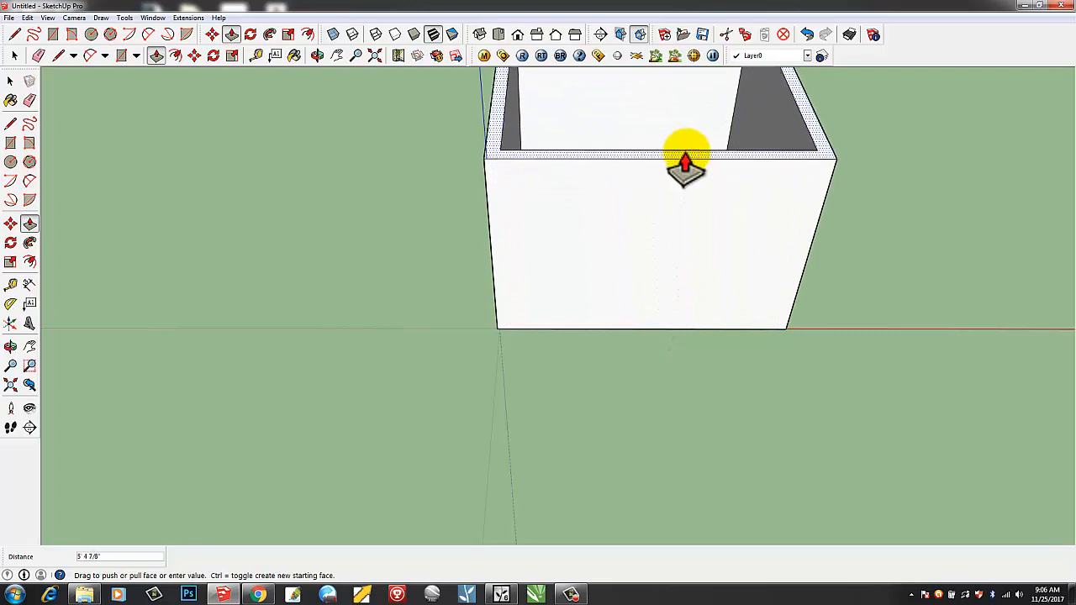
# Draw a rectangle about 4' by 3' 8" on the front wall and push it through the wall to cut an opening.
pyautogui.click(11, 144)
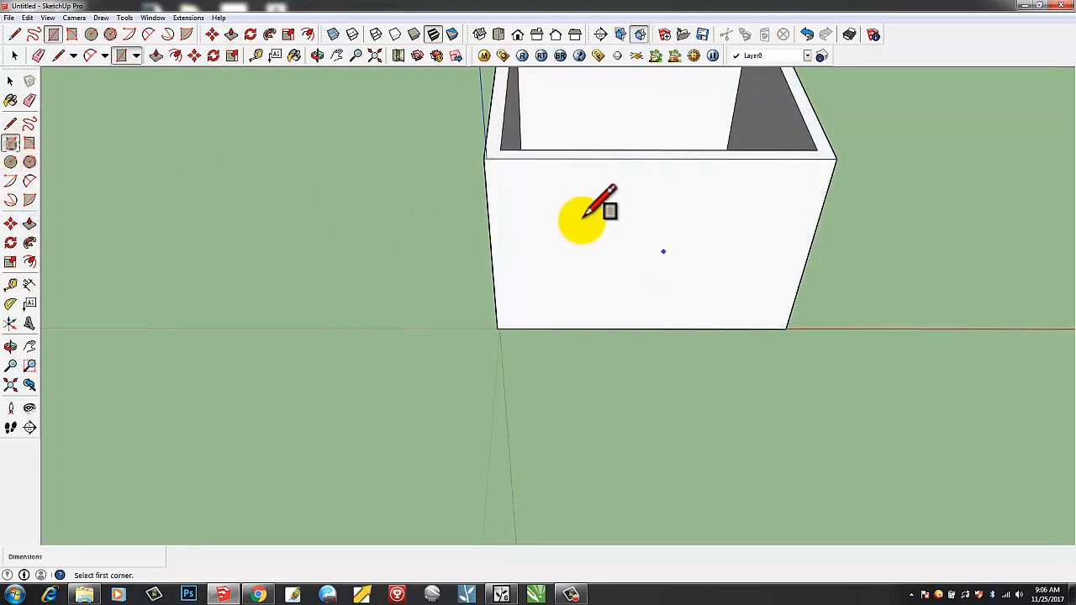
pyautogui.click(585, 204)
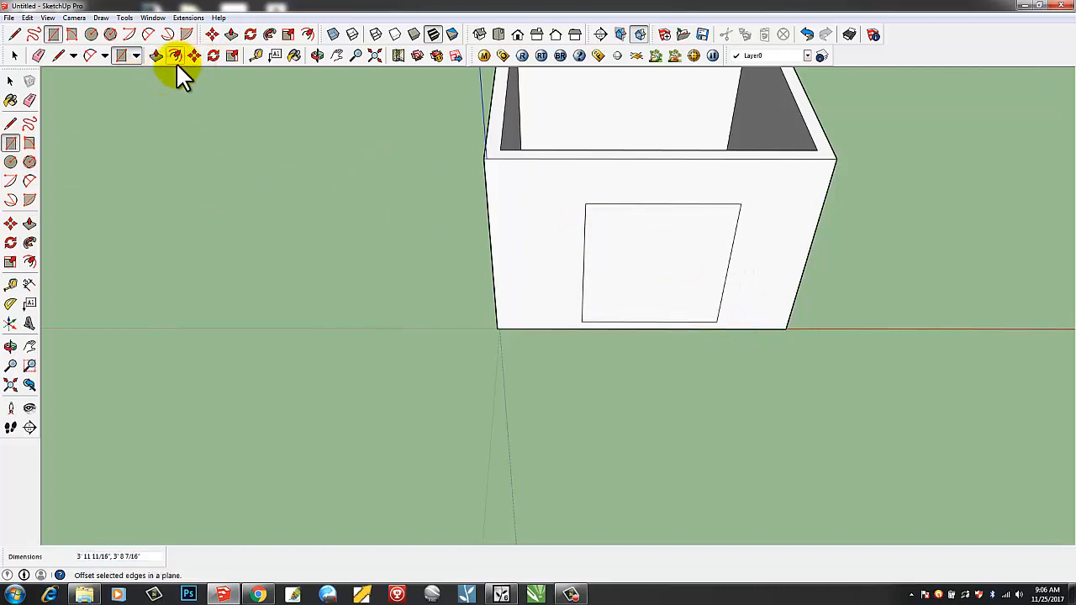
pyautogui.click(231, 35)
pyautogui.click(639, 248)
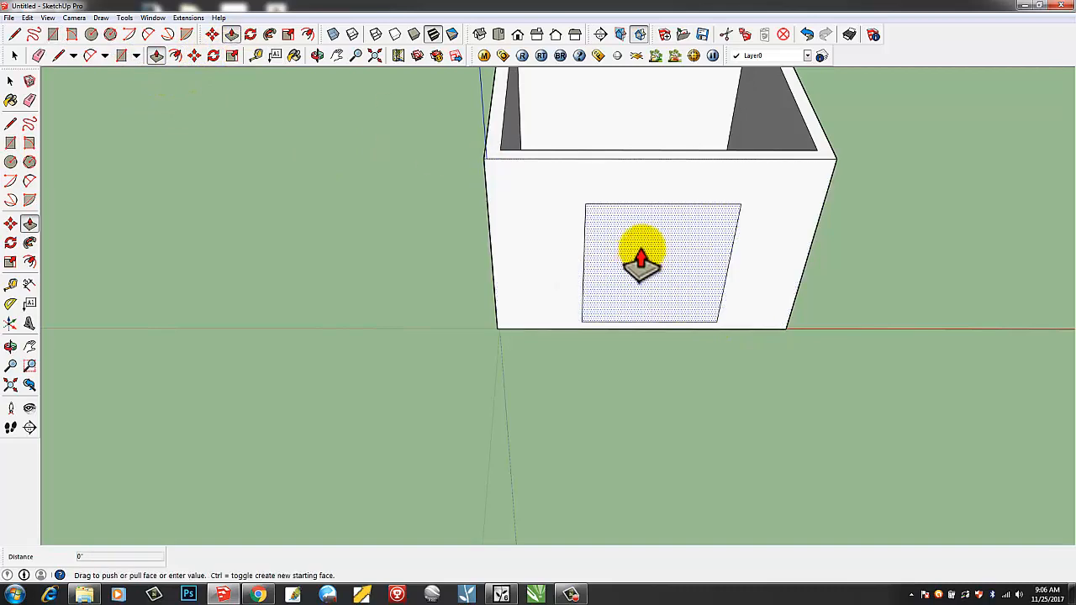
pyautogui.click(640, 242)
pyautogui.moveTo(824, 308); pyautogui.dragTo(756, 328, button='middle')
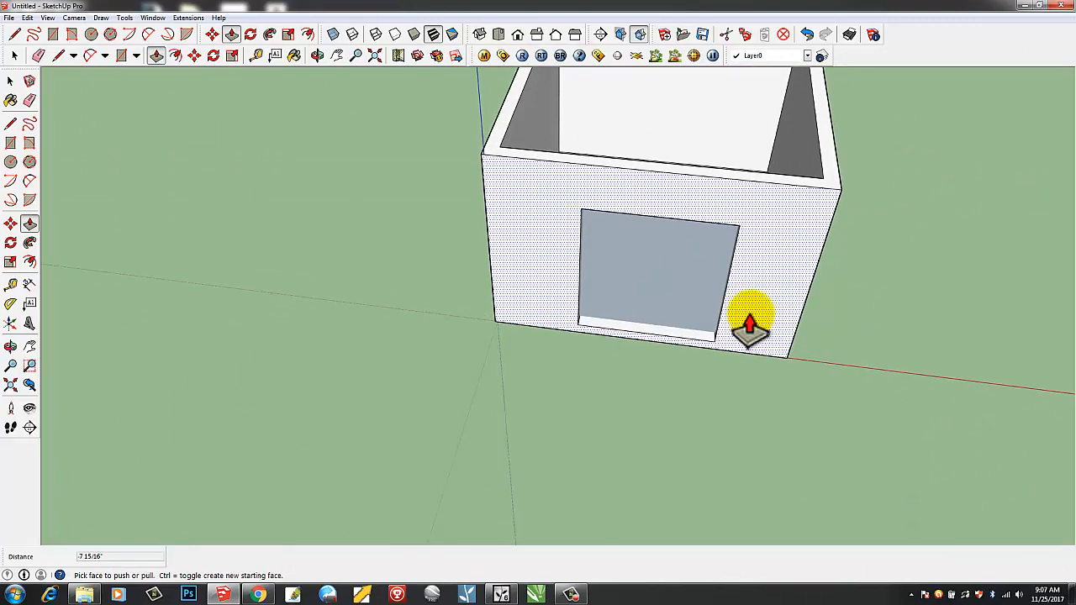
pyautogui.click(667, 288)
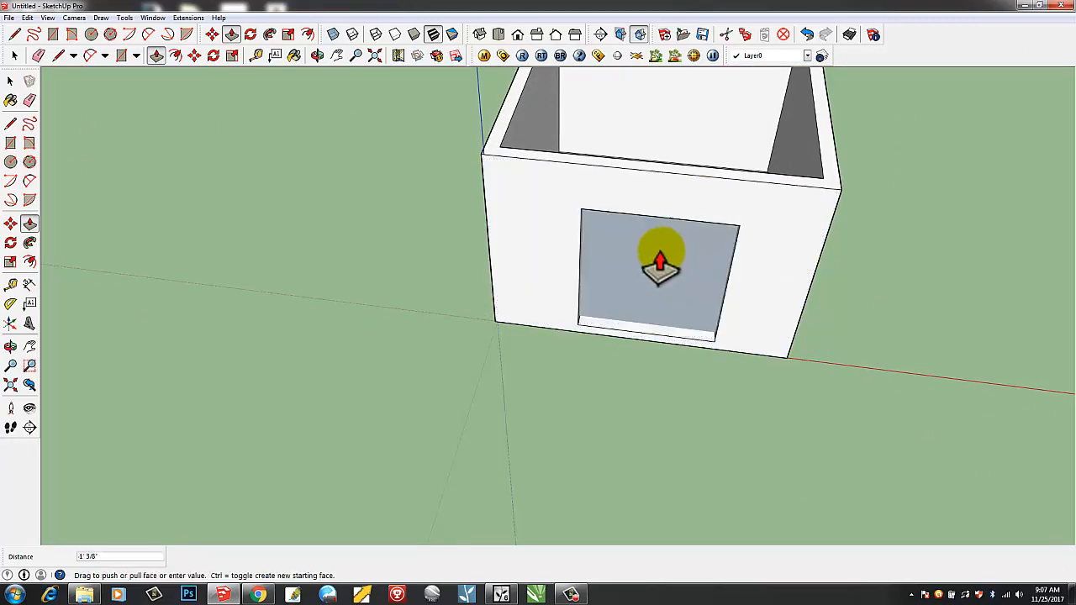
pyautogui.click(650, 284)
# Draw two narrow upright rectangles on the adjacent side wall, about 2' 2" by 8 1/2" and about 2' by 6 3/4".
pyautogui.moveTo(858, 361); pyautogui.dragTo(488, 215, button='middle')
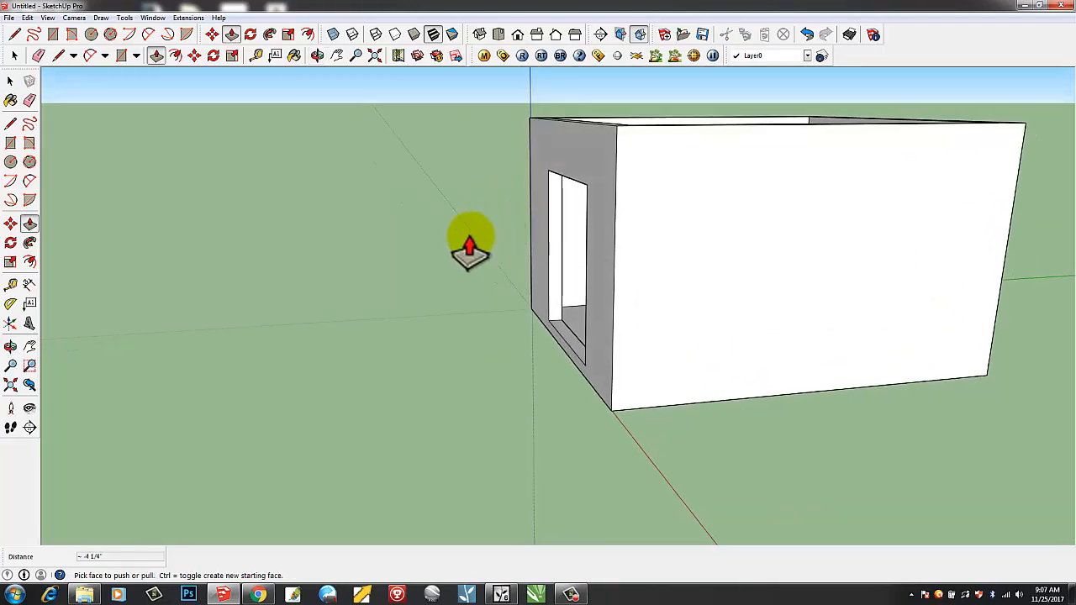
pyautogui.moveTo(469, 250); pyautogui.dragTo(404, 250, button='middle')
pyautogui.click(10, 143)
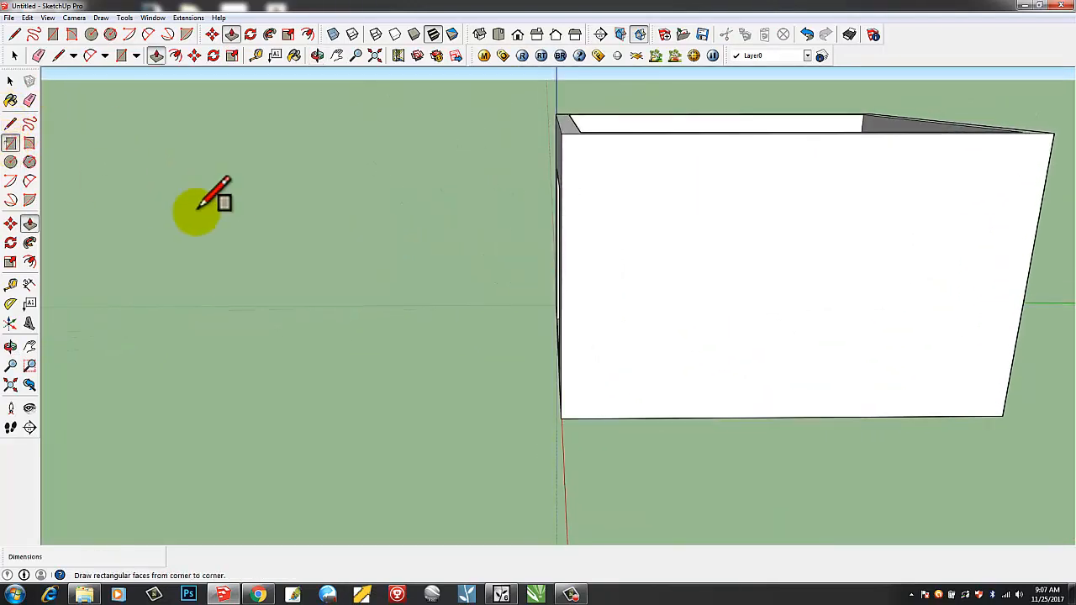
pyautogui.click(621, 237)
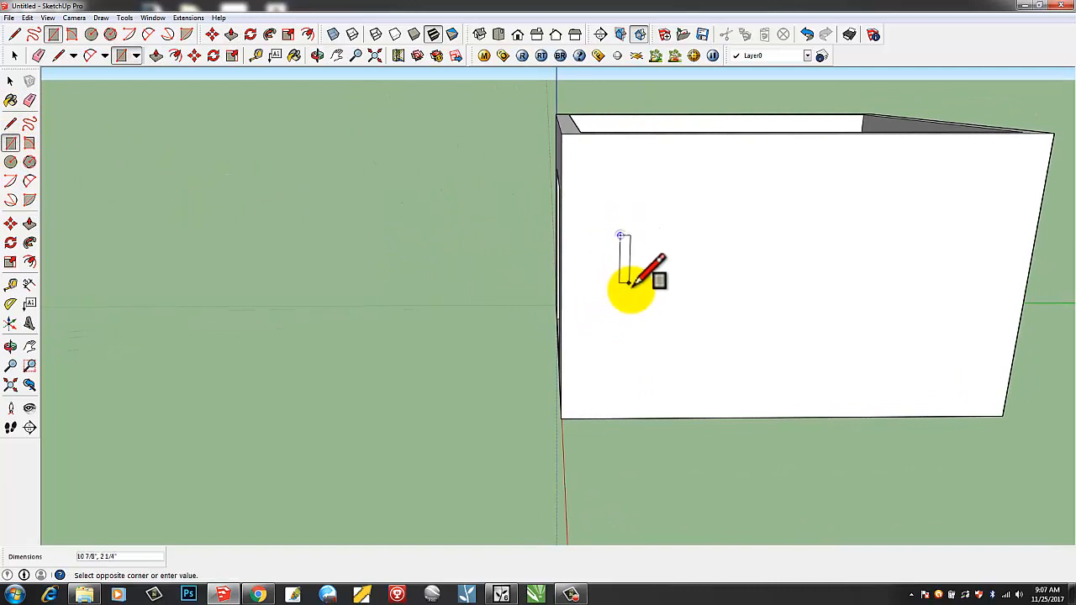
pyautogui.click(655, 345)
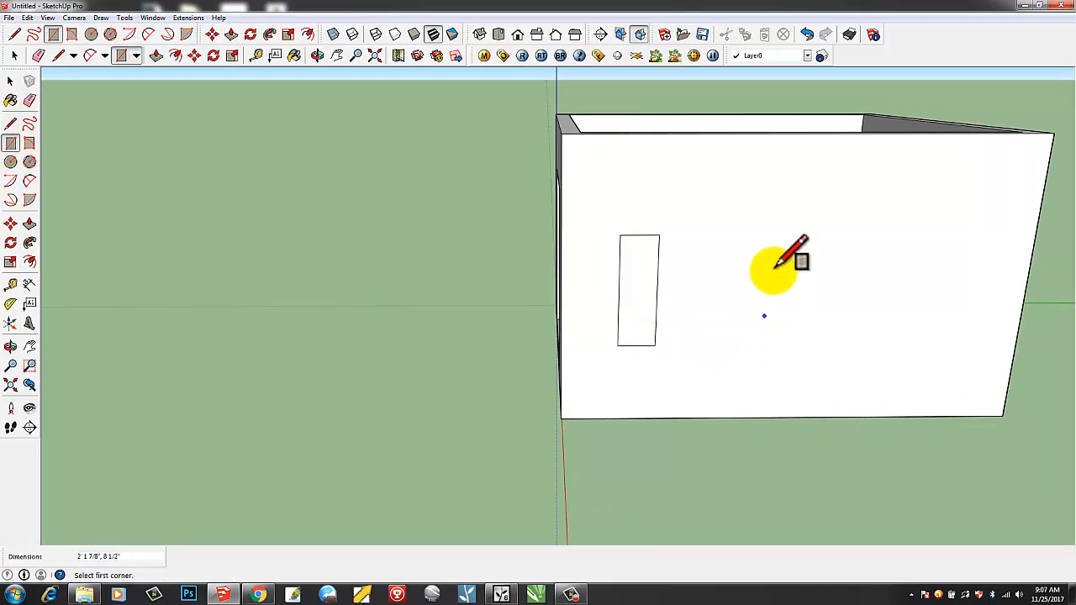
pyautogui.click(739, 241)
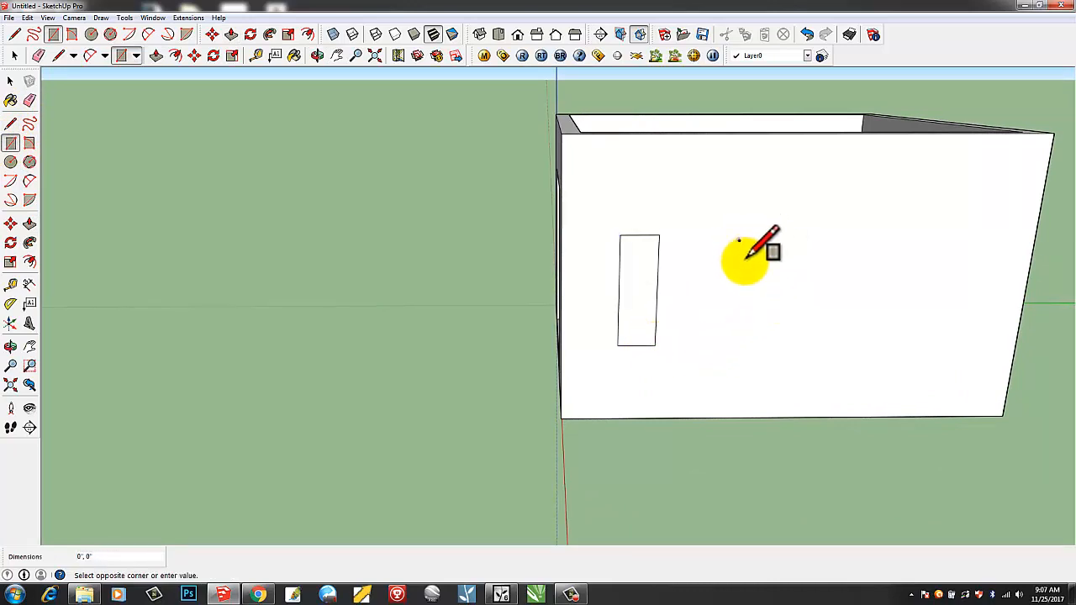
pyautogui.click(761, 343)
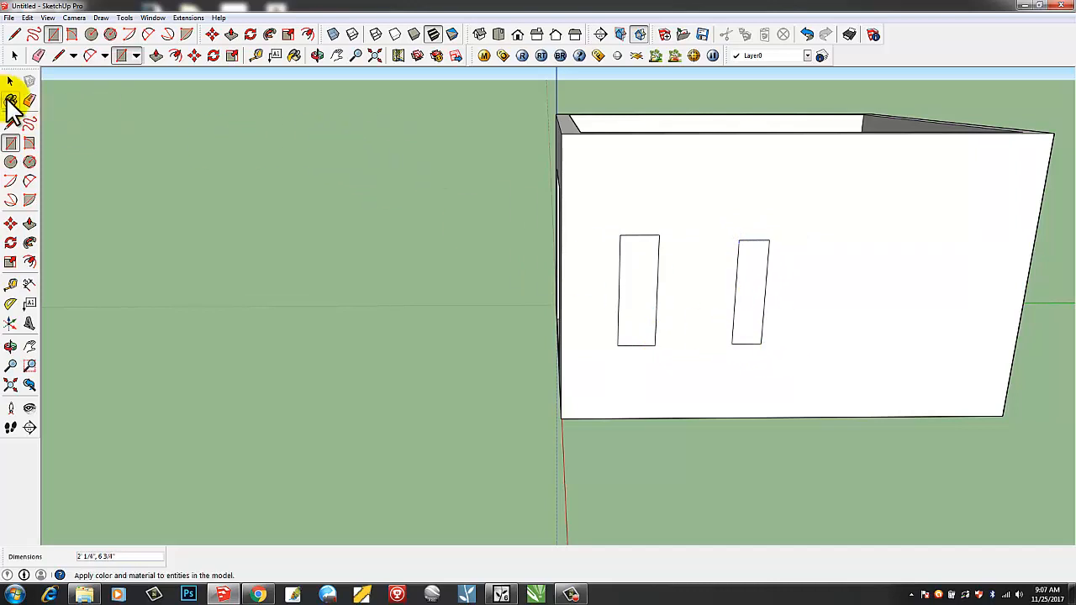
# Push both narrow rectangles about 4 1/4" through the side wall to cut two window openings.
pyautogui.click(229, 37)
pyautogui.click(637, 300)
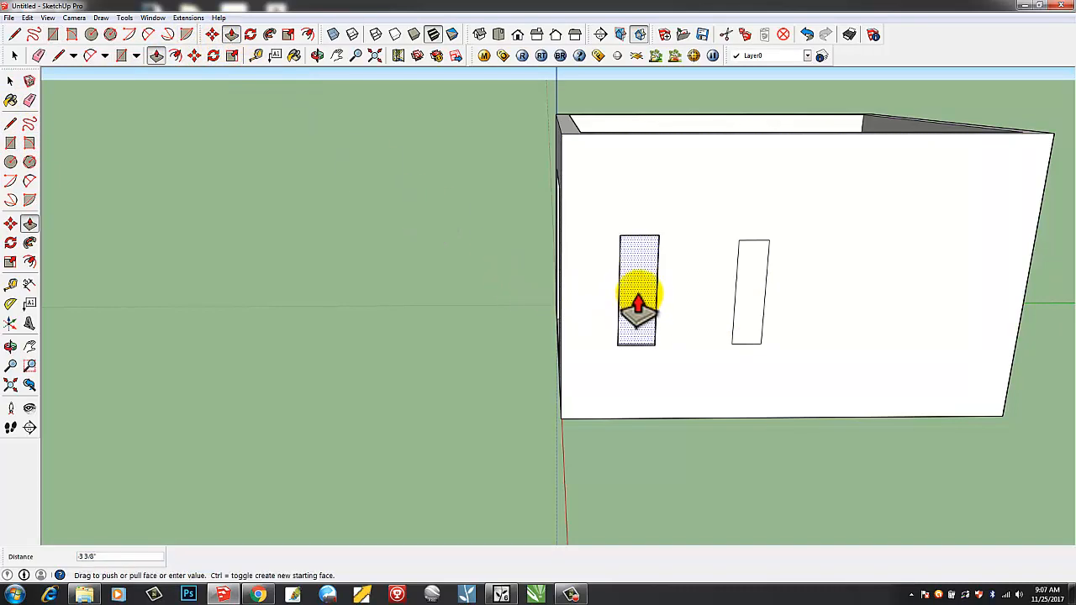
pyautogui.click(639, 295)
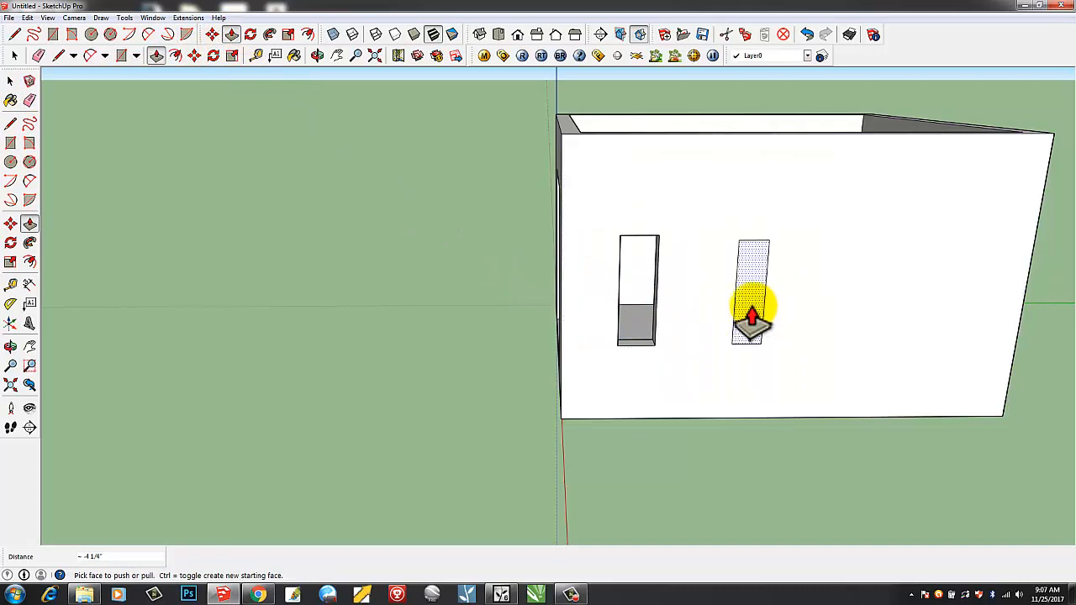
pyautogui.click(749, 310)
pyautogui.click(749, 294)
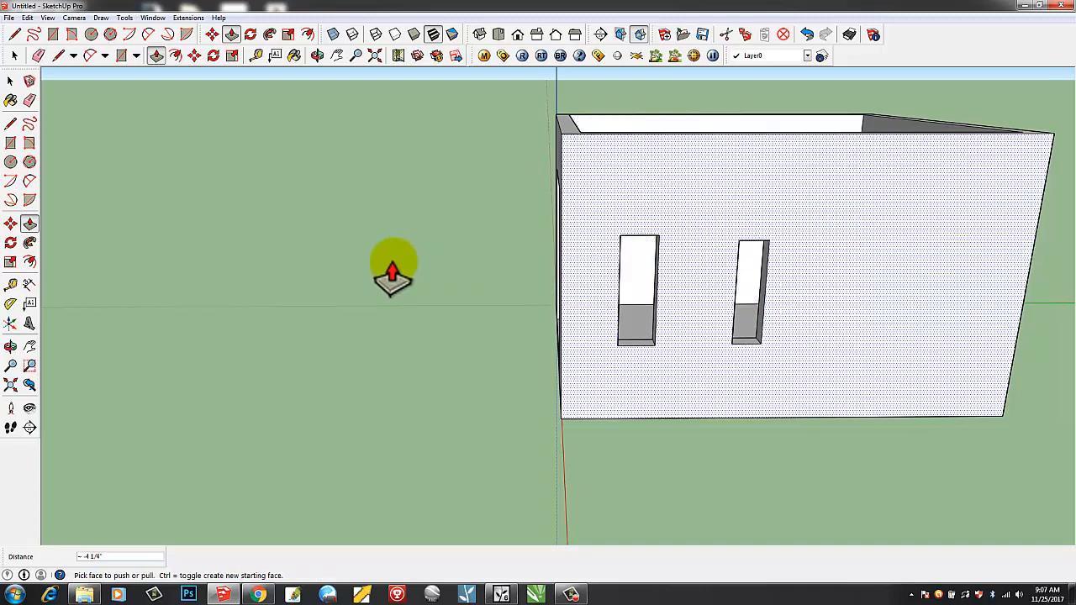
# Draw a line across the front wall's base below the opening and pull the strip beneath it out by about 3' 1 1/2".
pyautogui.moveTo(389, 264); pyautogui.dragTo(605, 336, button='middle')
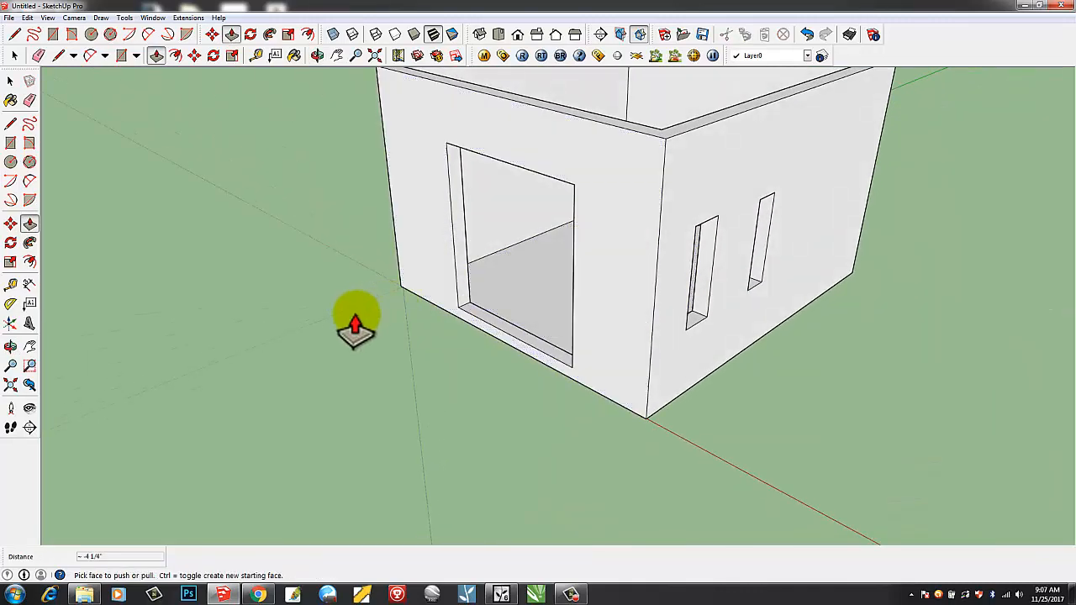
pyautogui.moveTo(353, 319); pyautogui.dragTo(336, 271, button='middle')
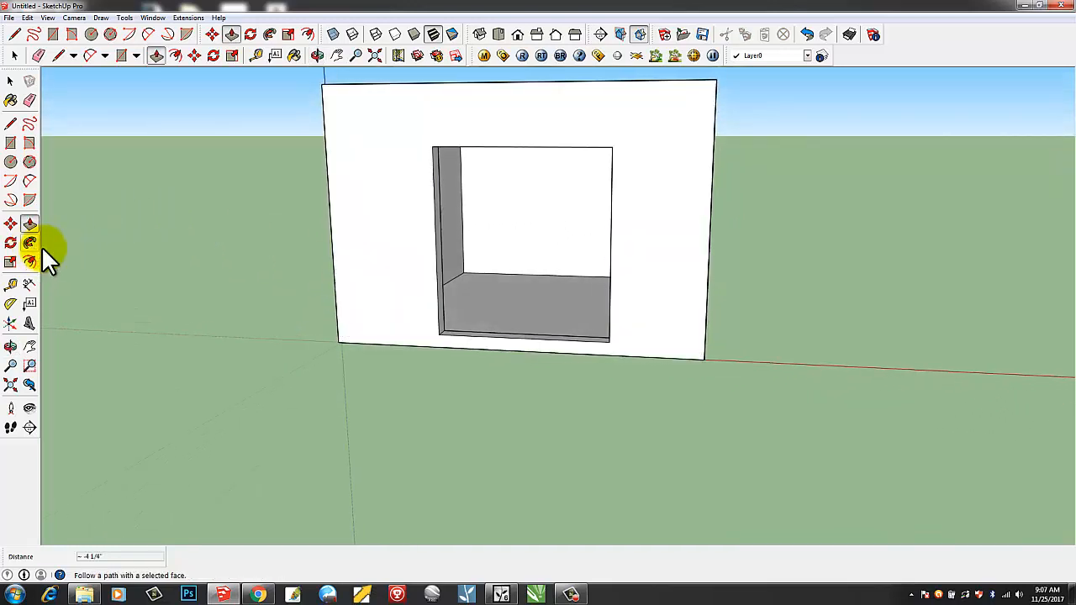
pyautogui.click(10, 124)
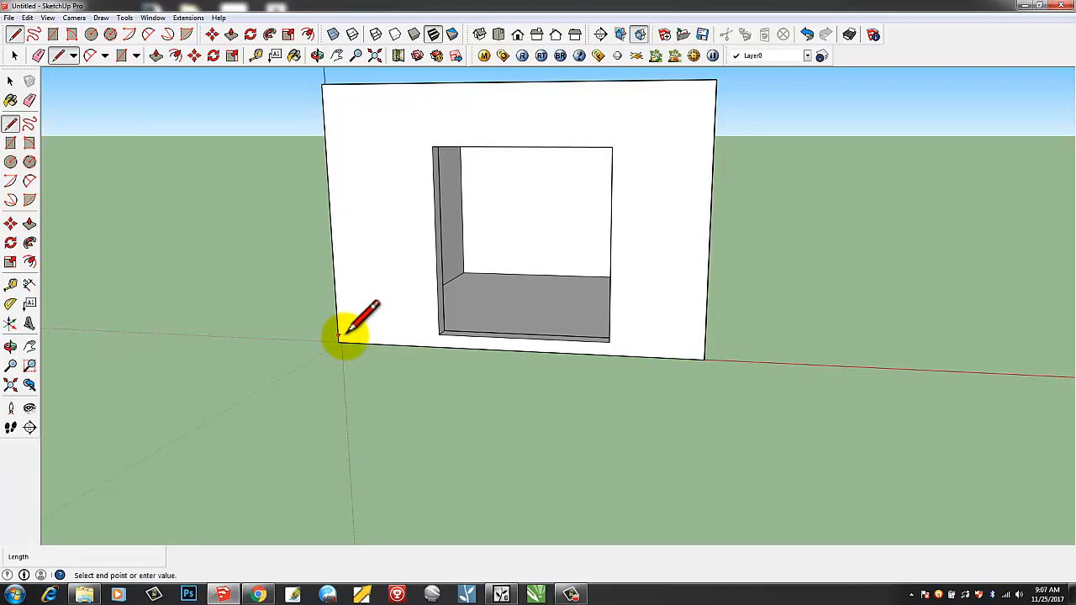
pyautogui.click(706, 352)
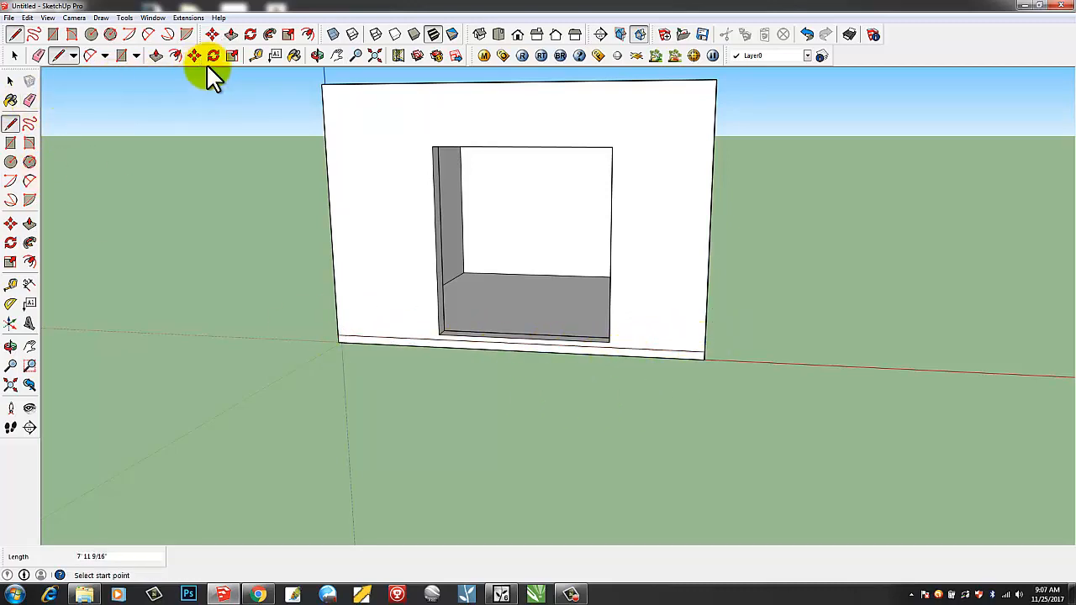
pyautogui.click(231, 35)
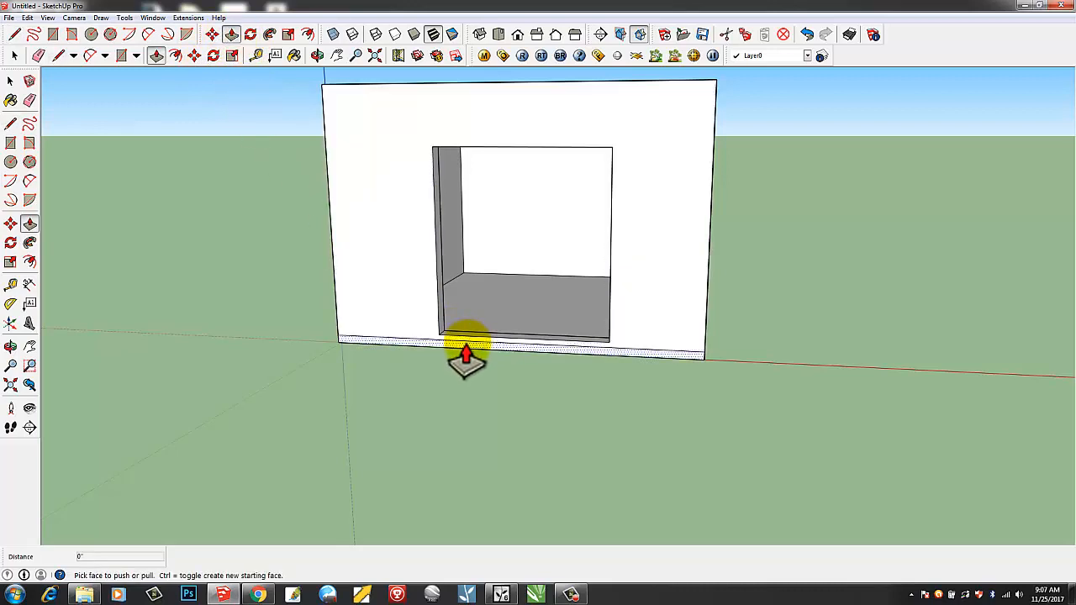
pyautogui.moveTo(456, 351); pyautogui.dragTo(446, 427)
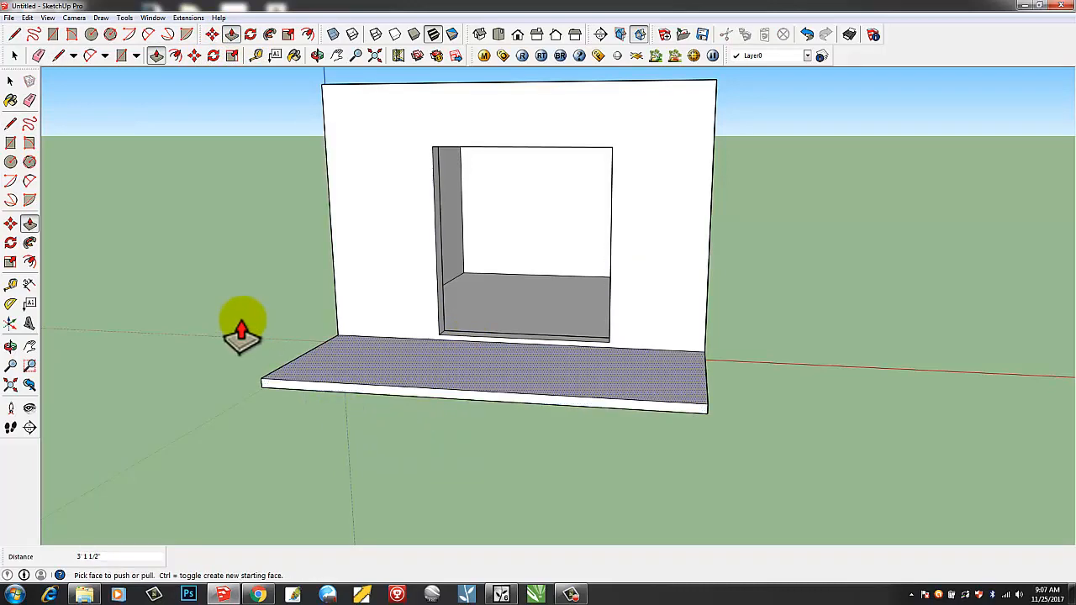
# Look over the room's front, side and back walls, its openings and the projecting slab from all around.
pyautogui.press('o')
pyautogui.moveTo(243, 326); pyautogui.dragTo(247, 417)
pyautogui.press('p')
pyautogui.moveTo(235, 320); pyautogui.dragTo(243, 364, button='middle')
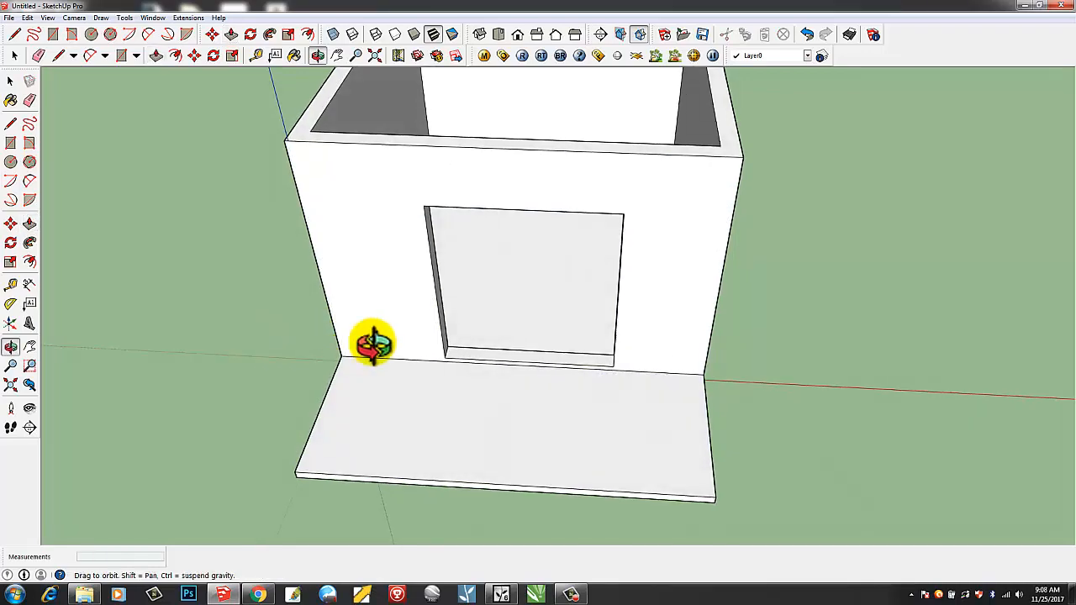
pyautogui.moveTo(372, 344); pyautogui.dragTo(224, 247, button='middle')
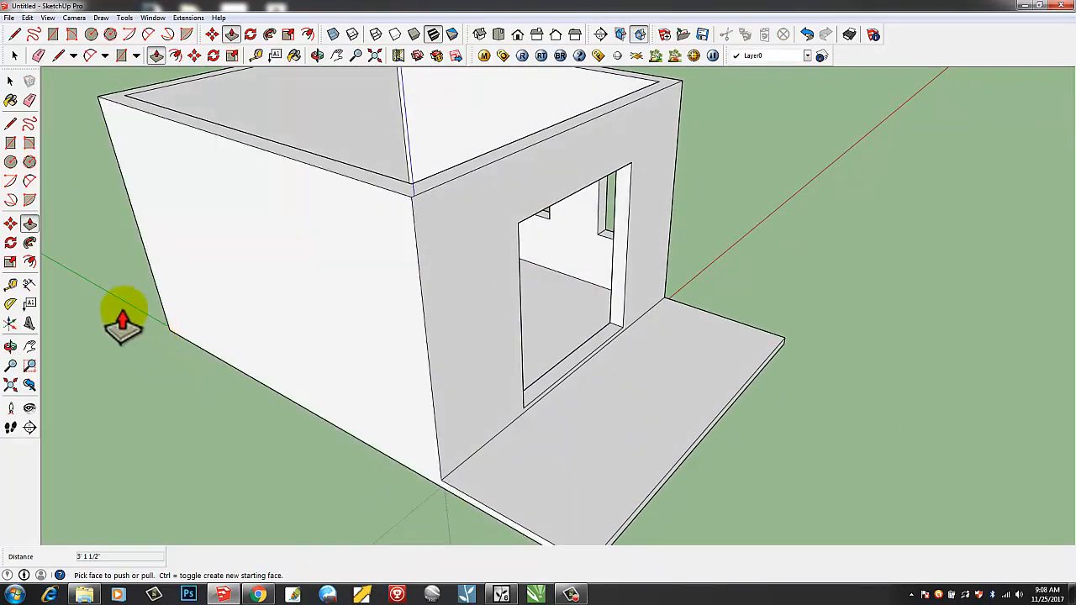
pyautogui.moveTo(114, 303); pyautogui.dragTo(483, 224, button='middle')
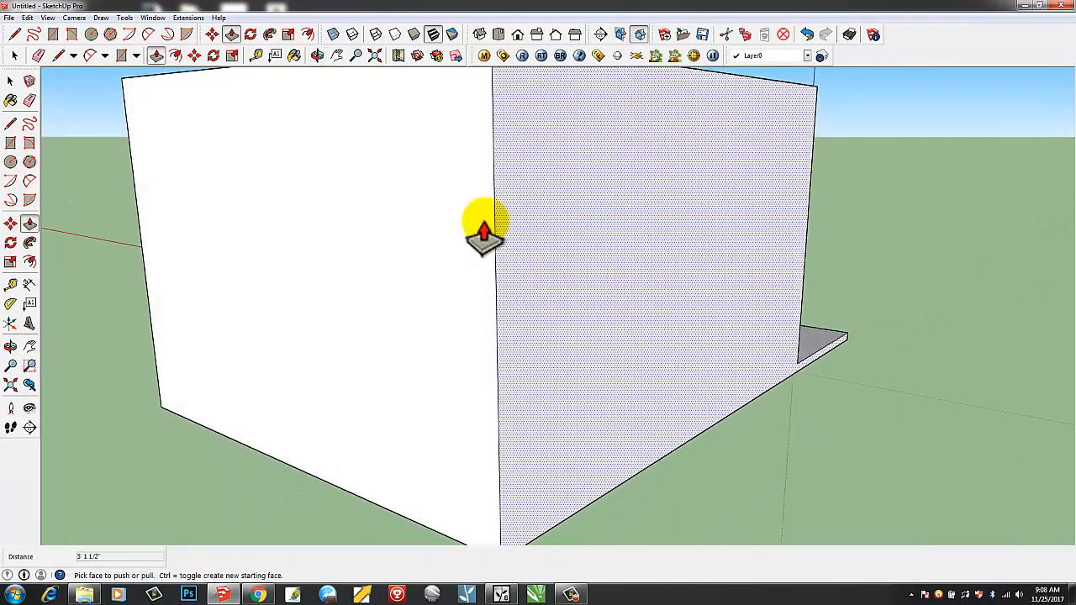
pyautogui.moveTo(120, 241); pyautogui.dragTo(456, 249, button='middle')
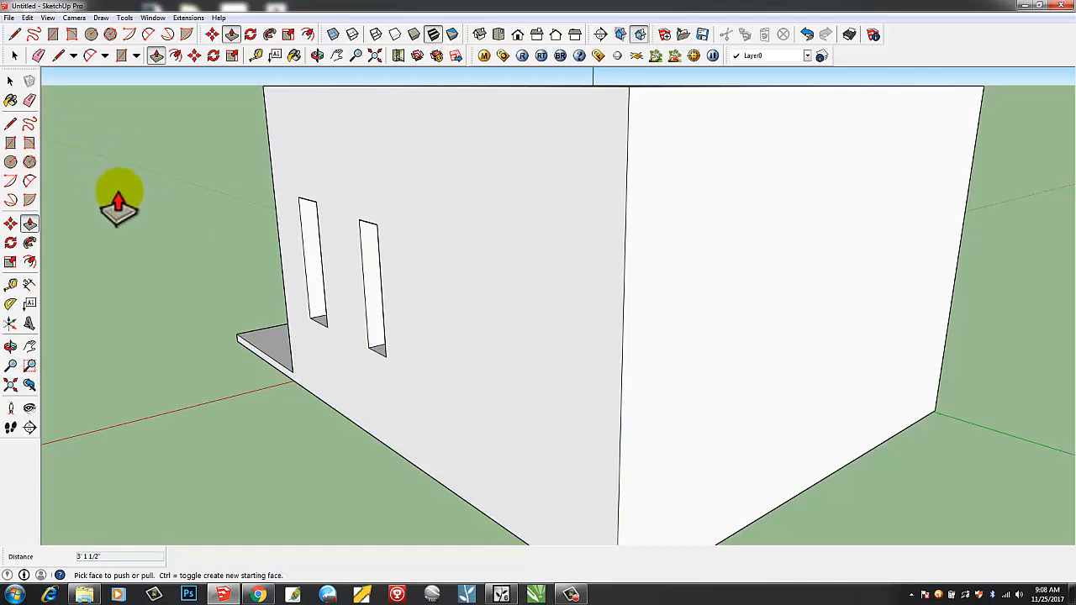
pyautogui.scroll(-3, 115, 202)
pyautogui.moveTo(172, 227); pyautogui.dragTo(227, 240, button='middle')
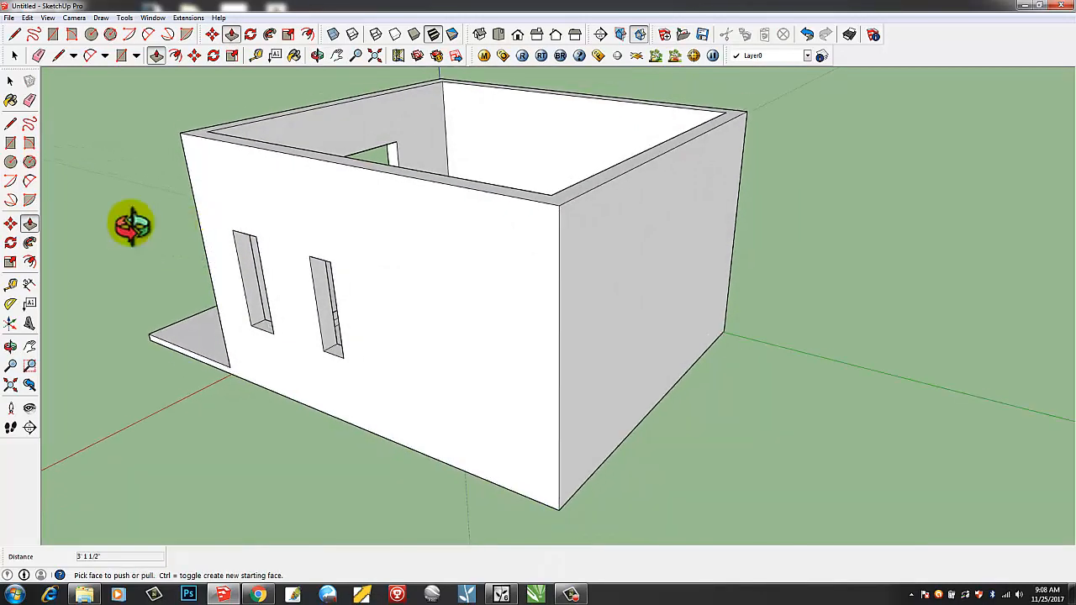
pyautogui.moveTo(132, 223); pyautogui.dragTo(169, 236, button='middle')
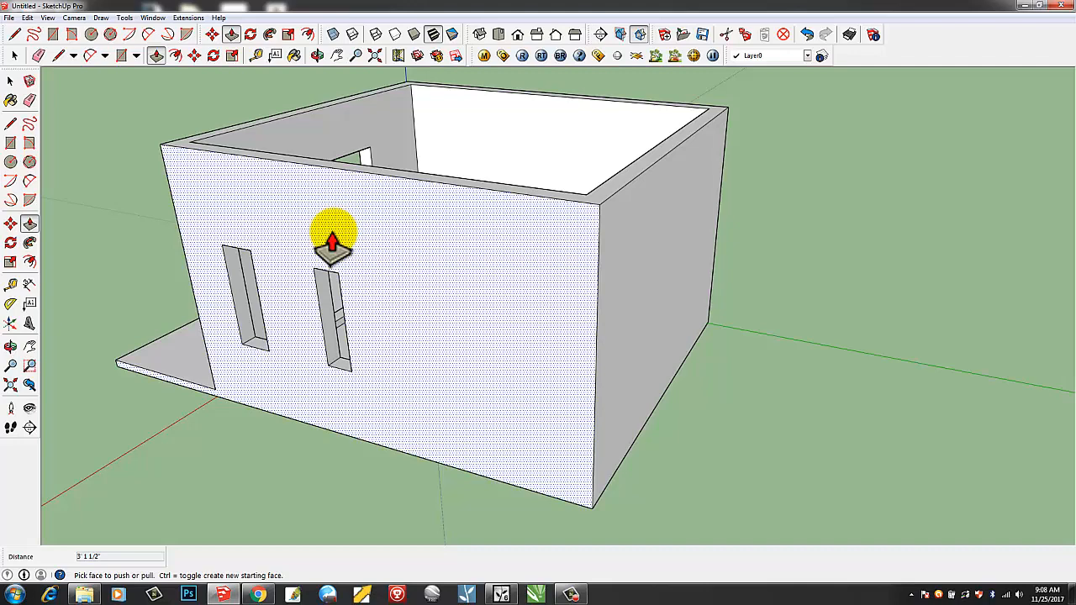
# Draw two closely spaced vertical lines, about 2' 1 7/8" long, down the inner side of the window opening nearest the front.
pyautogui.press('o')
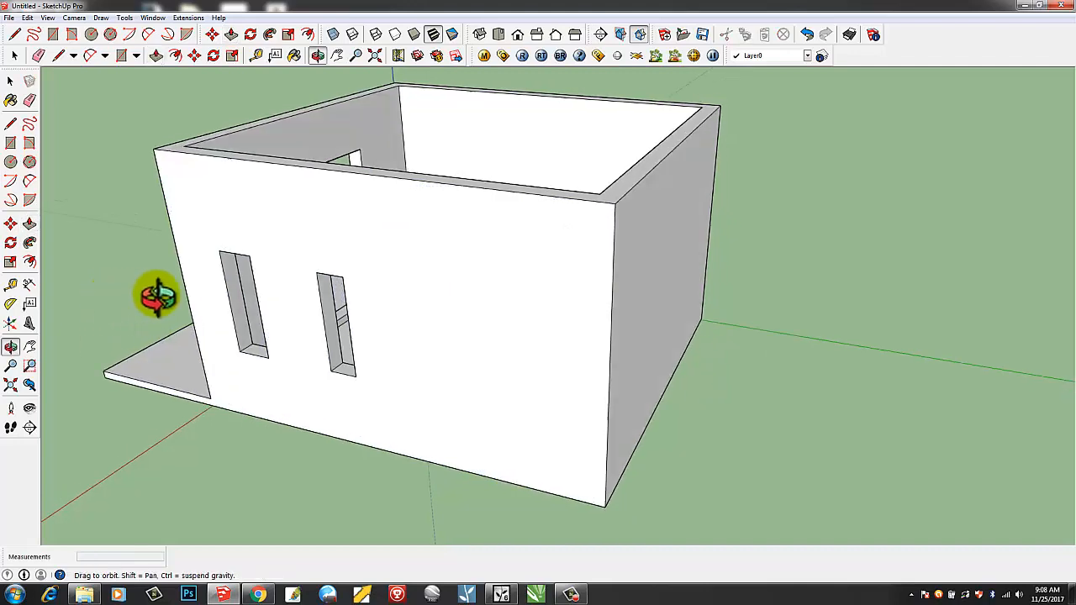
pyautogui.moveTo(156, 293); pyautogui.dragTo(306, 230)
pyautogui.press('p')
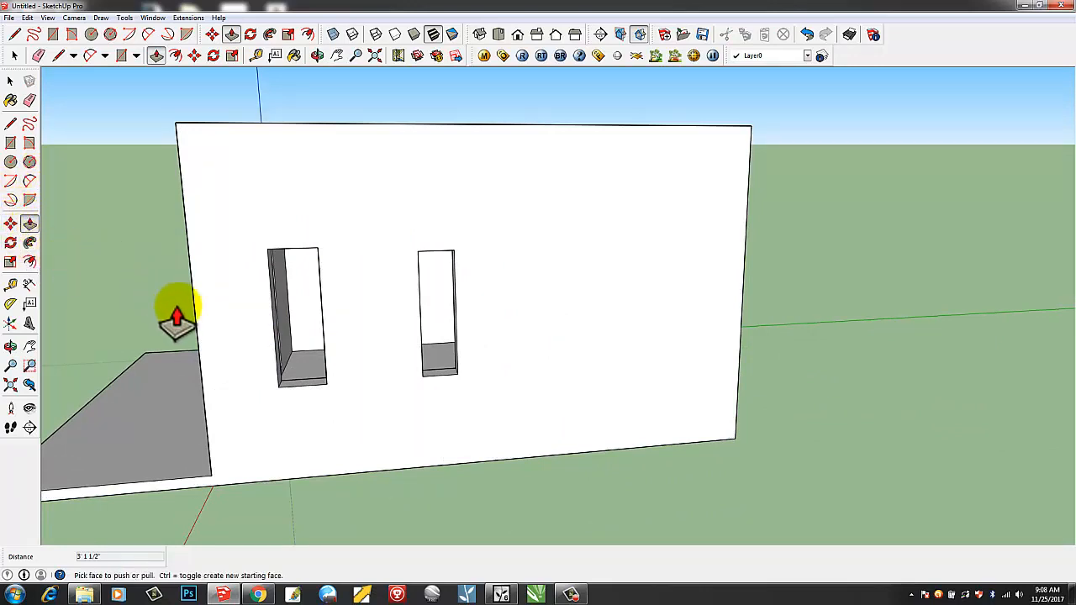
pyautogui.scroll(1, 176, 317)
pyautogui.scroll(3, 177, 318)
pyautogui.press('o')
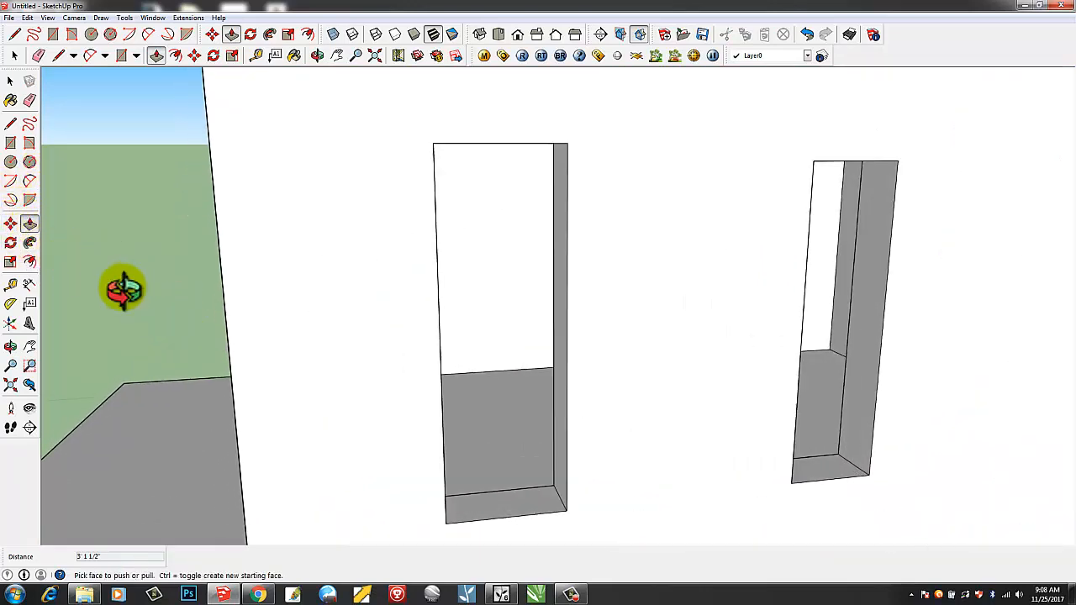
pyautogui.moveTo(125, 288); pyautogui.dragTo(46, 156)
pyautogui.press('p')
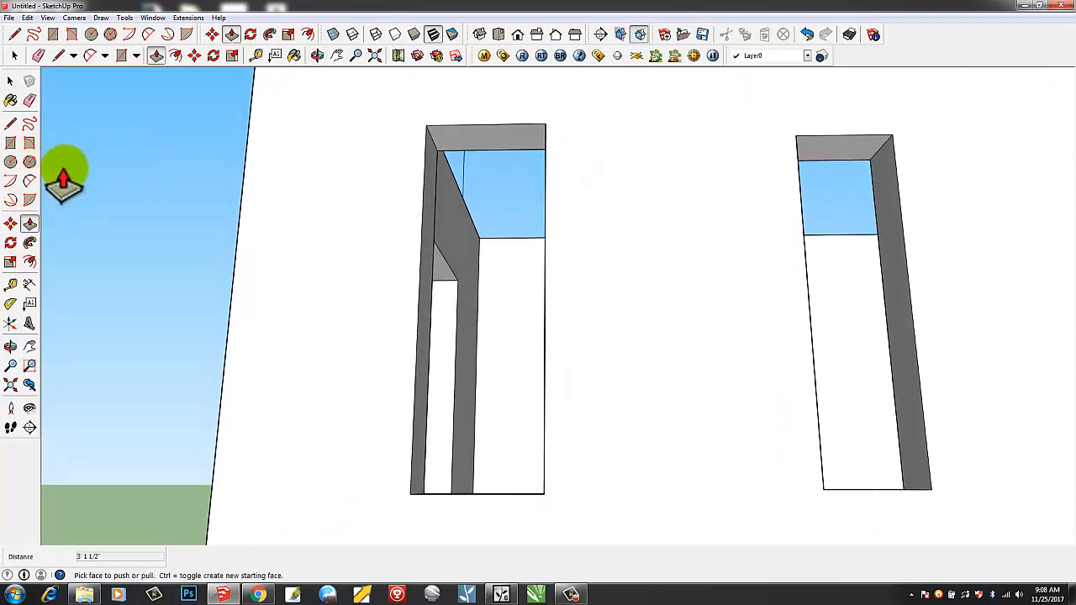
pyautogui.click(10, 124)
pyautogui.moveTo(482, 232)
pyautogui.mouseDown(button='middle')
pyautogui.moveTo(463, 247)
pyautogui.moveTo(391, 244)
pyautogui.moveTo(403, 236)
pyautogui.mouseUp(button='middle')
pyautogui.click(437, 148)
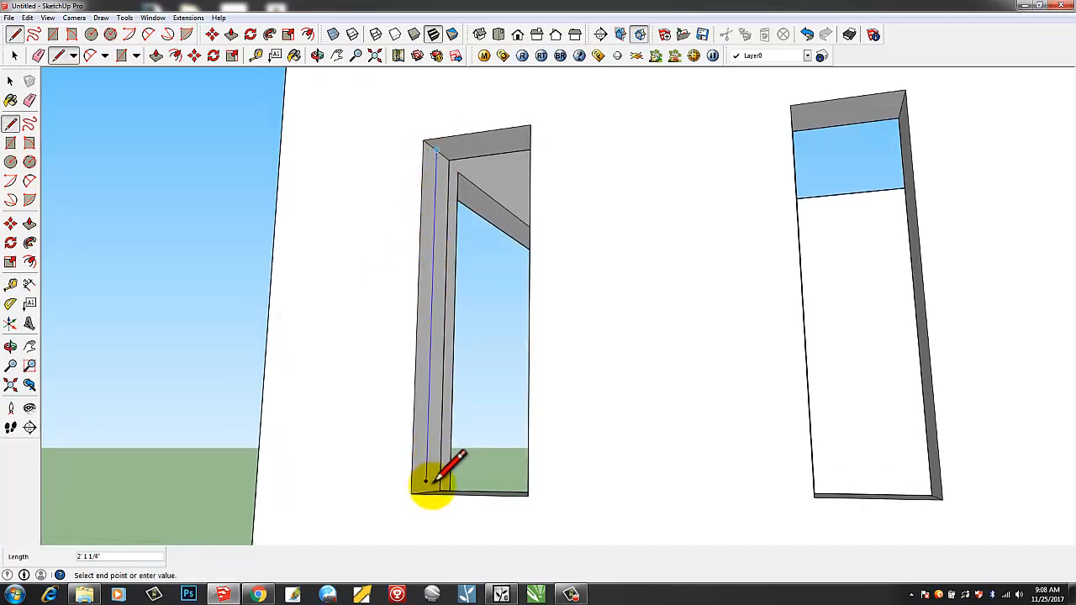
pyautogui.scroll(3, 421, 163)
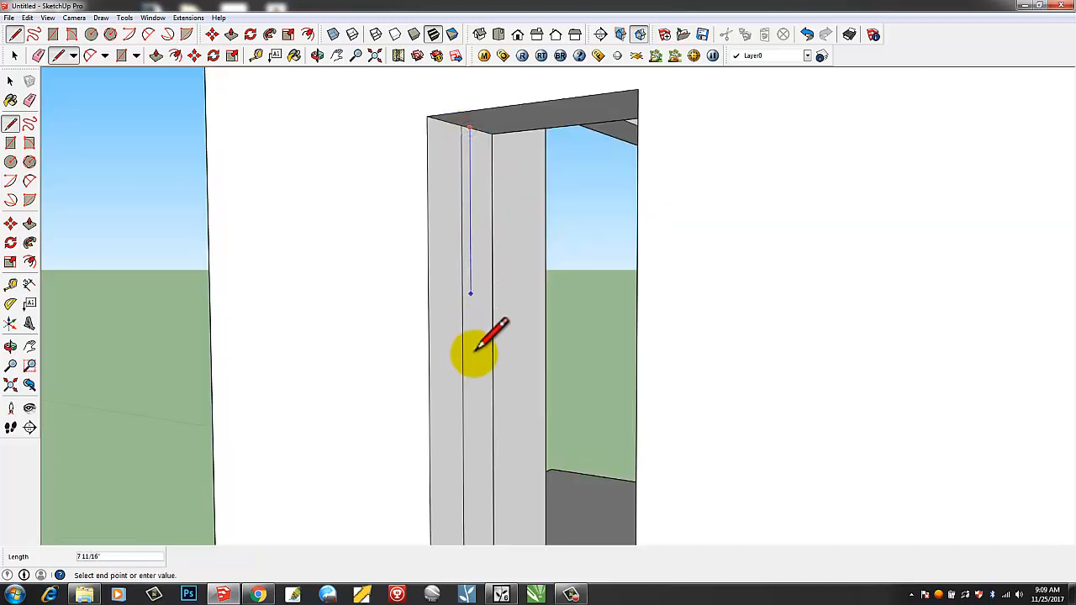
pyautogui.keyDown('shift'); pyautogui.moveTo(475, 462); pyautogui.dragTo(454, 145, button='middle'); pyautogui.keyUp('shift')
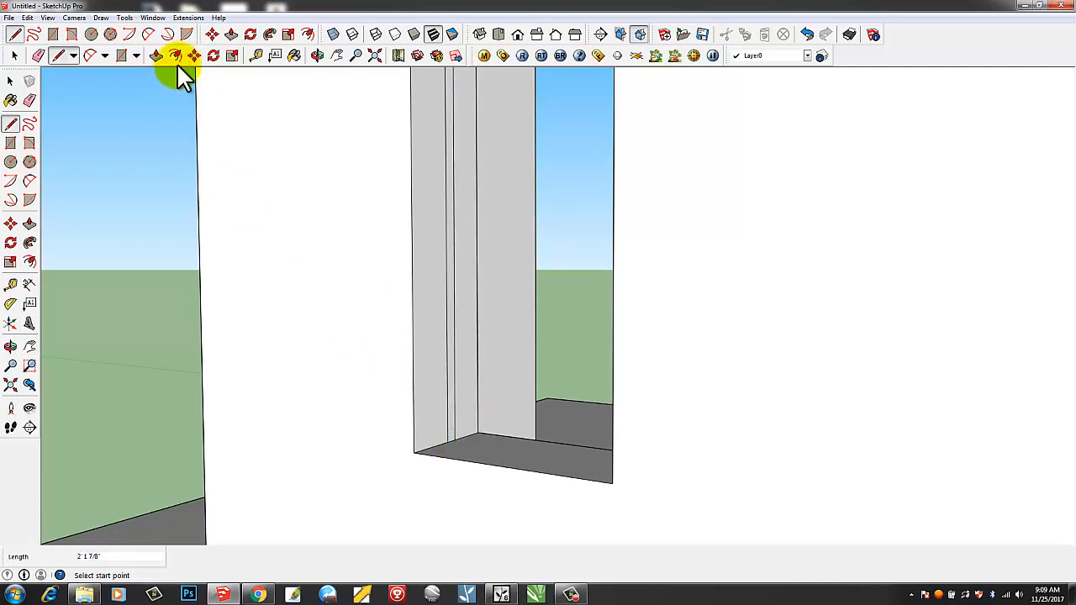
# Pull the thin strip between the two lines about 8 5/8" across the window opening to form a pane.
pyautogui.click(155, 56)
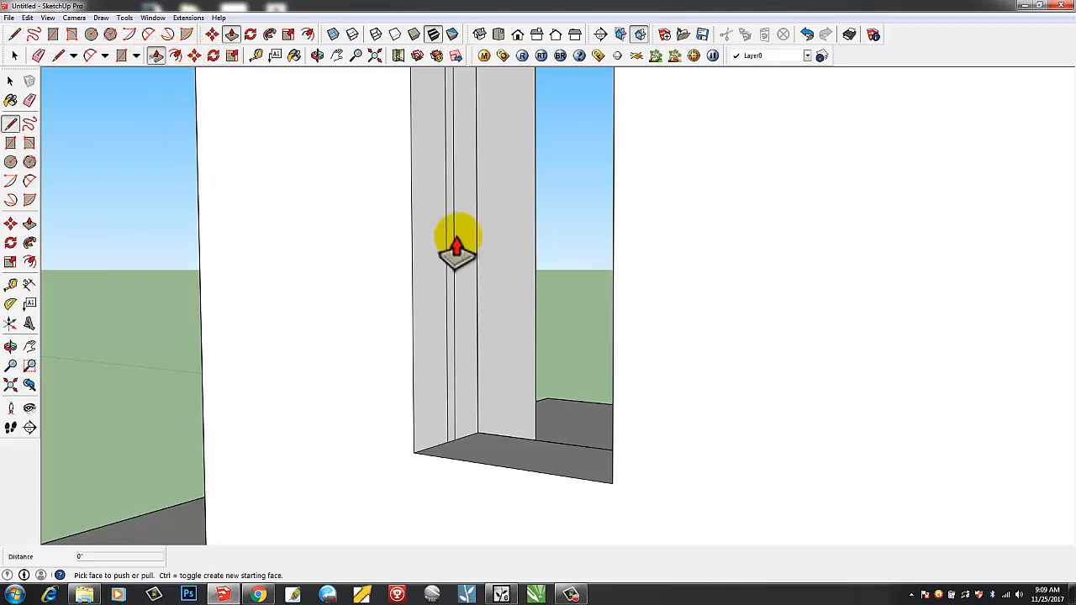
pyautogui.moveTo(451, 250); pyautogui.dragTo(609, 348)
pyautogui.moveTo(551, 357); pyautogui.dragTo(462, 312, button='middle')
pyautogui.click(12, 125)
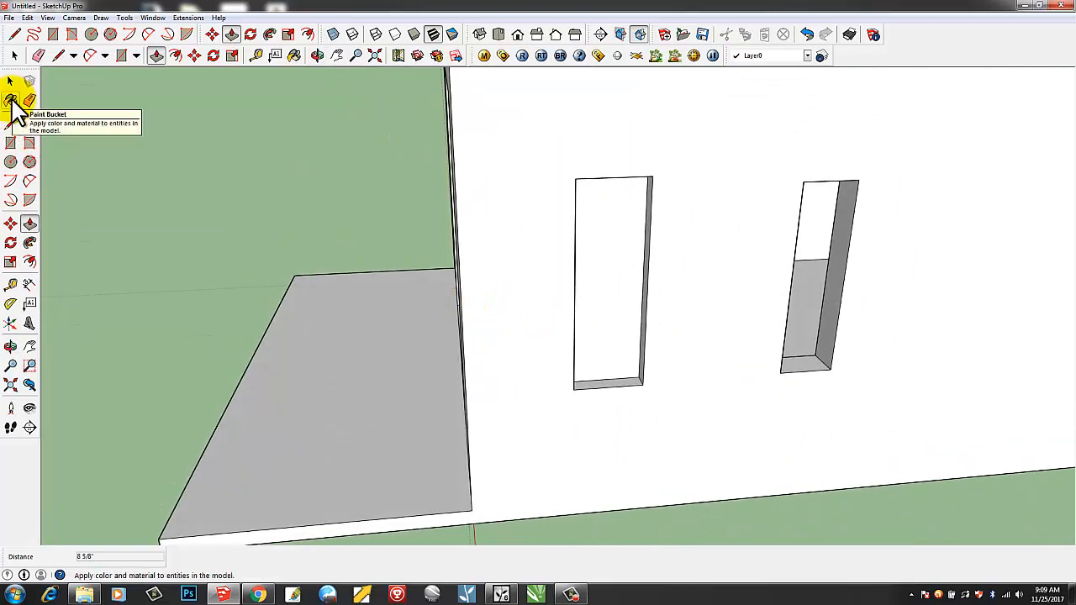
# Paint the windowed side wall with Asphalt_New and the front wall with the Concrete_Scored material from Asphalt and Concrete.
pyautogui.click(10, 99)
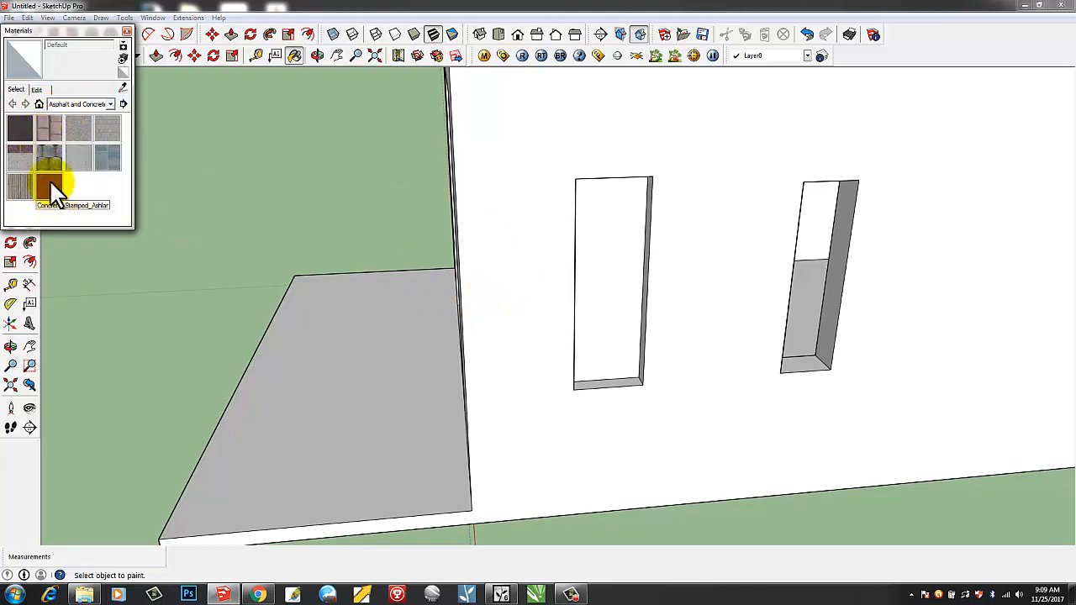
pyautogui.click(36, 89)
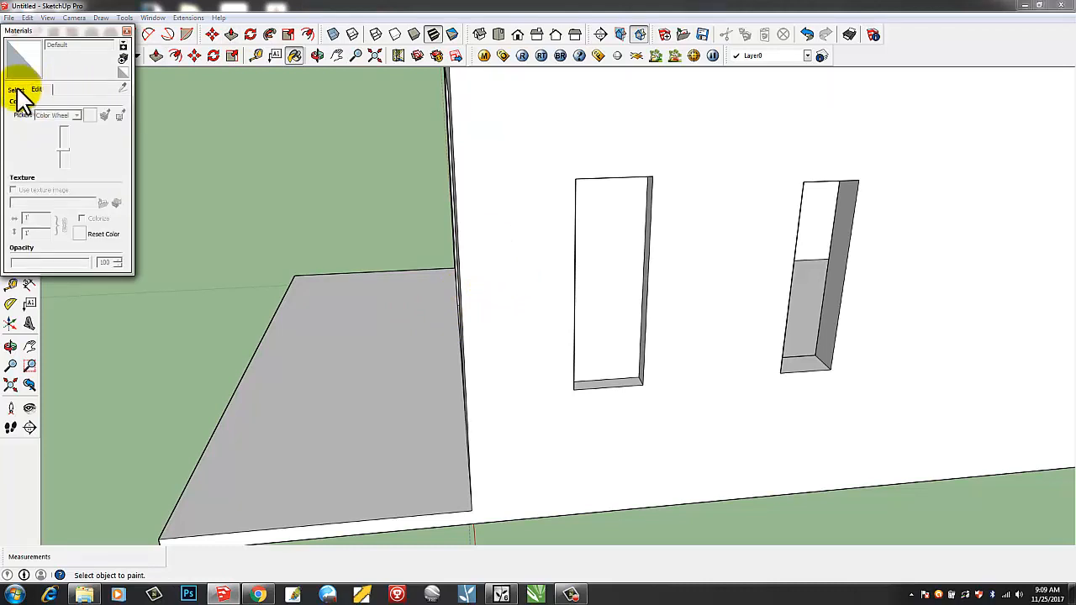
pyautogui.click(15, 89)
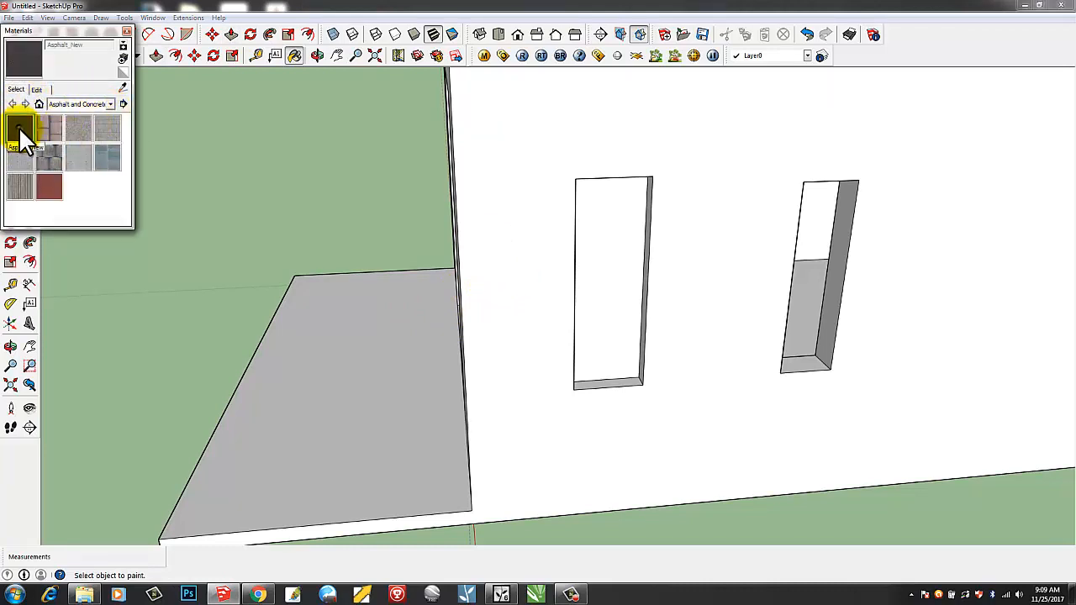
pyautogui.click(521, 206)
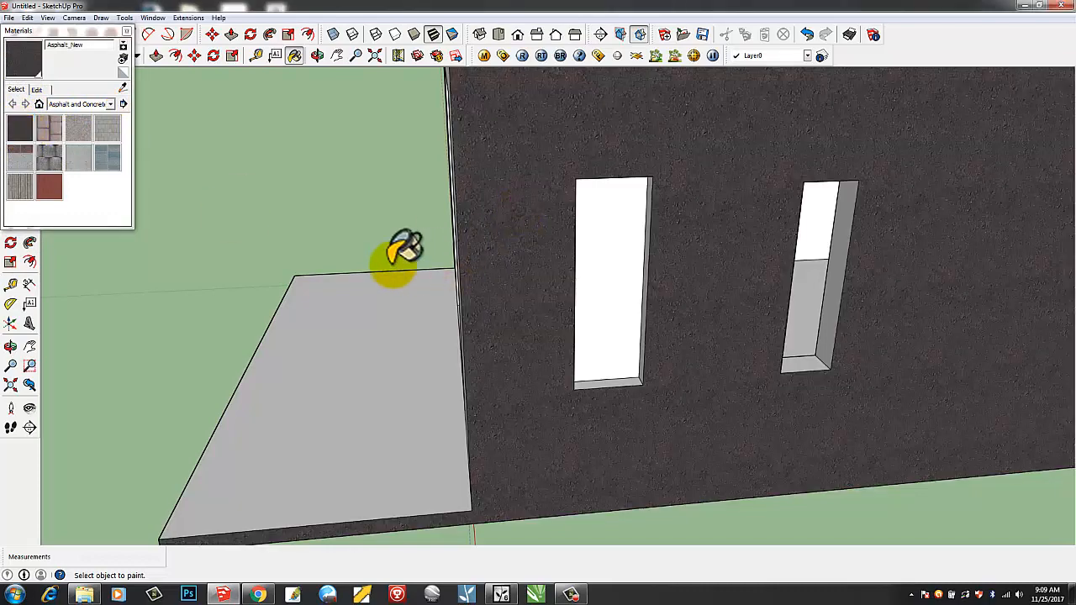
pyautogui.moveTo(402, 249)
pyautogui.mouseDown(button='middle')
pyautogui.moveTo(476, 308)
pyautogui.moveTo(629, 312)
pyautogui.moveTo(689, 232)
pyautogui.moveTo(665, 228)
pyautogui.mouseUp(button='middle')
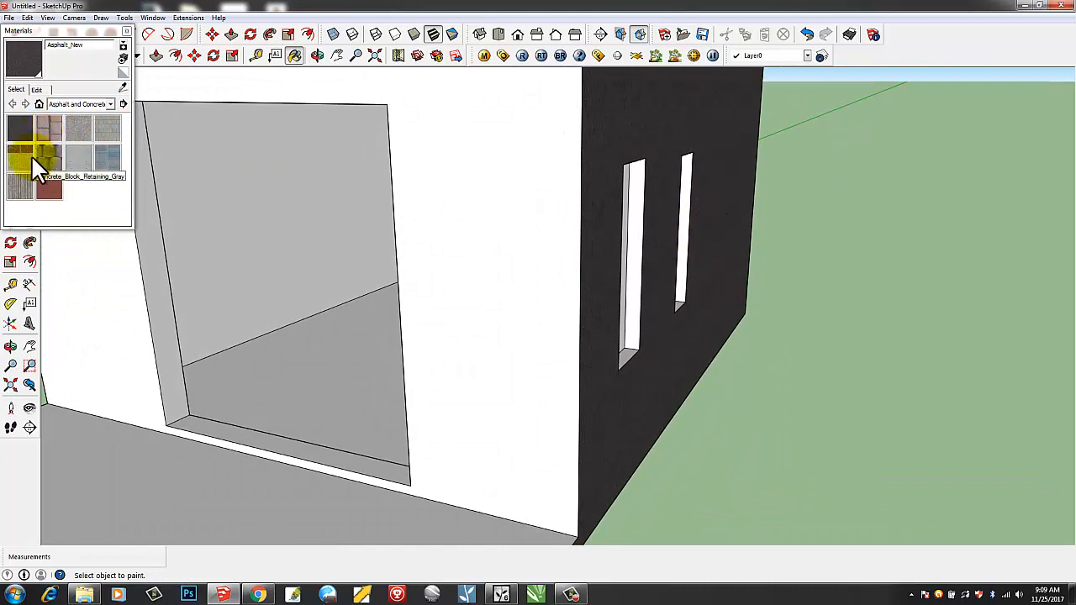
pyautogui.click(20, 190)
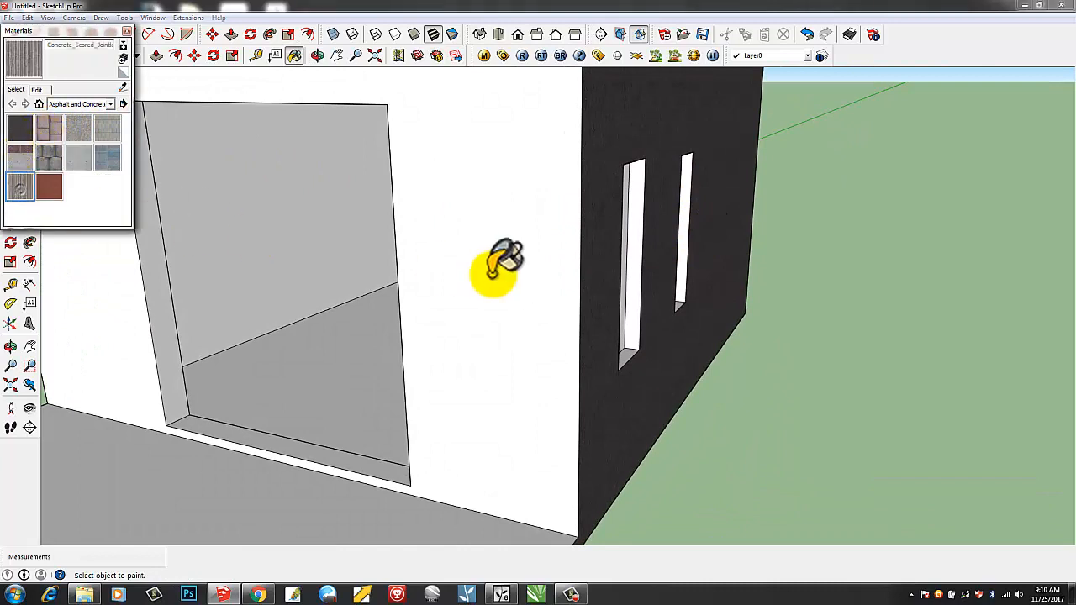
pyautogui.click(471, 237)
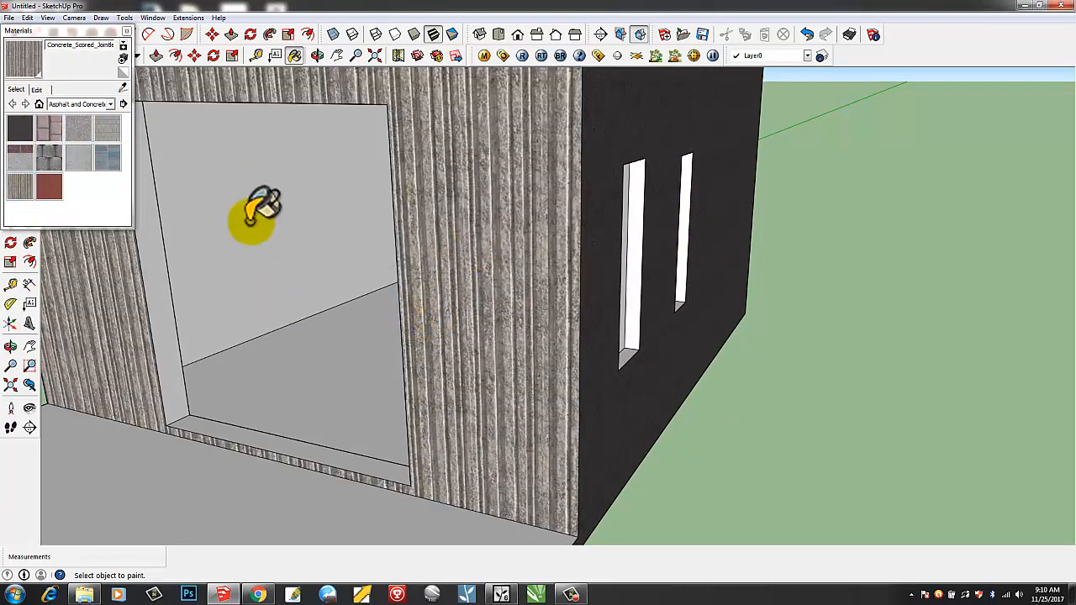
# Paint the front slab's top face with the scored concrete and replace that finish with Concrete_Block_Retaining_Gray.
pyautogui.moveTo(264, 247)
pyautogui.mouseDown(button='middle')
pyautogui.moveTo(370, 267)
pyautogui.moveTo(377, 252)
pyautogui.mouseUp(button='middle')
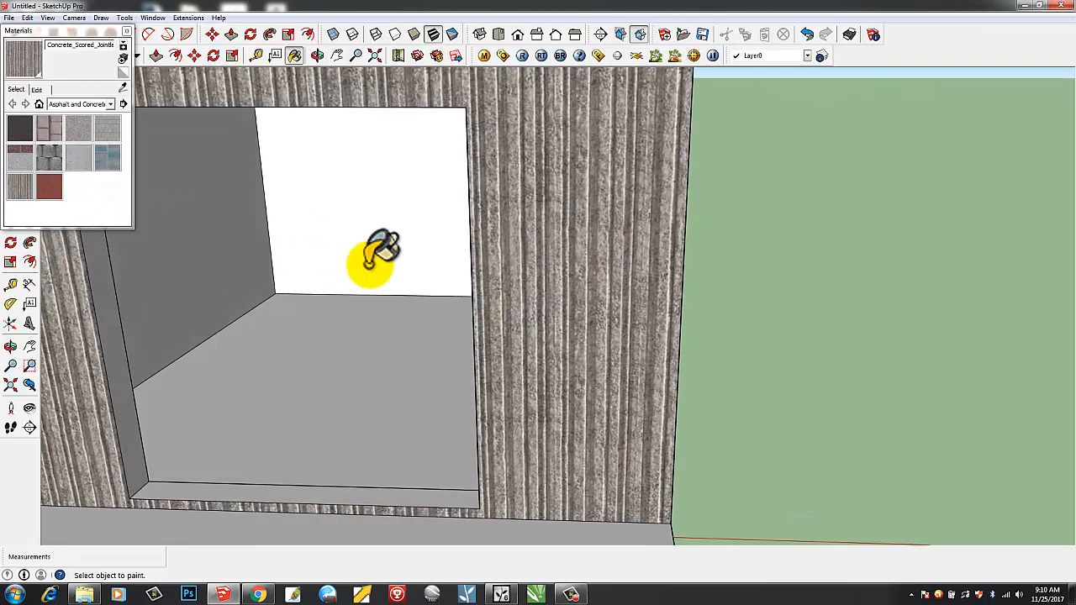
pyautogui.scroll(-6, 365, 260)
pyautogui.click(320, 412)
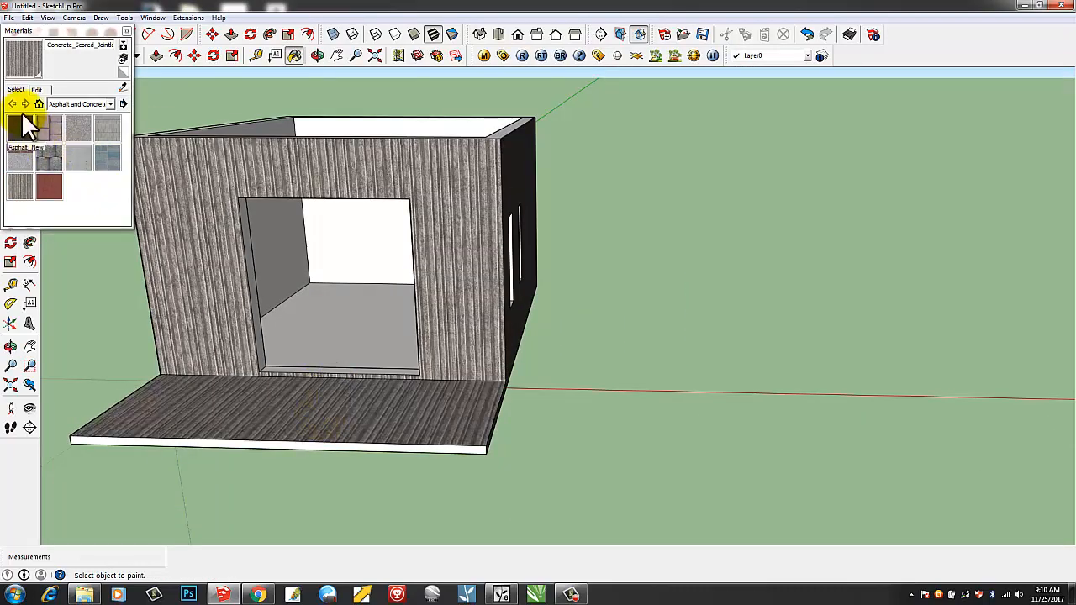
pyautogui.click(50, 160)
pyautogui.click(268, 412)
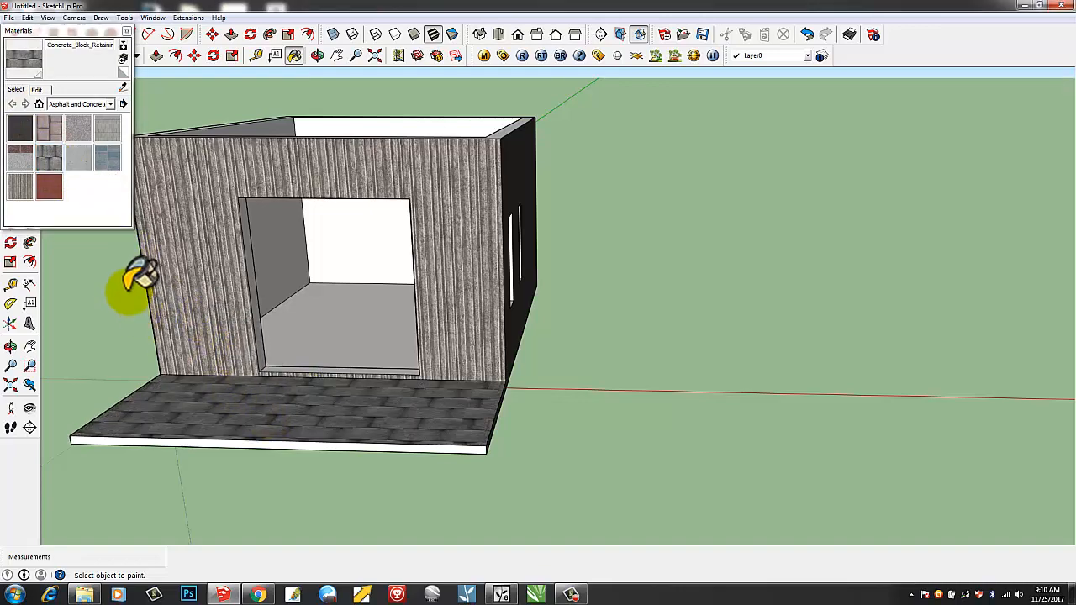
# Paint the windowless side wall with the Concrete_Block_8x8 gray material and the back wall with Concrete_Block_Layers.
pyautogui.moveTo(140, 283)
pyautogui.mouseDown(button='middle')
pyautogui.moveTo(204, 336)
pyautogui.moveTo(550, 247)
pyautogui.mouseUp(button='middle')
pyautogui.click(89, 149)
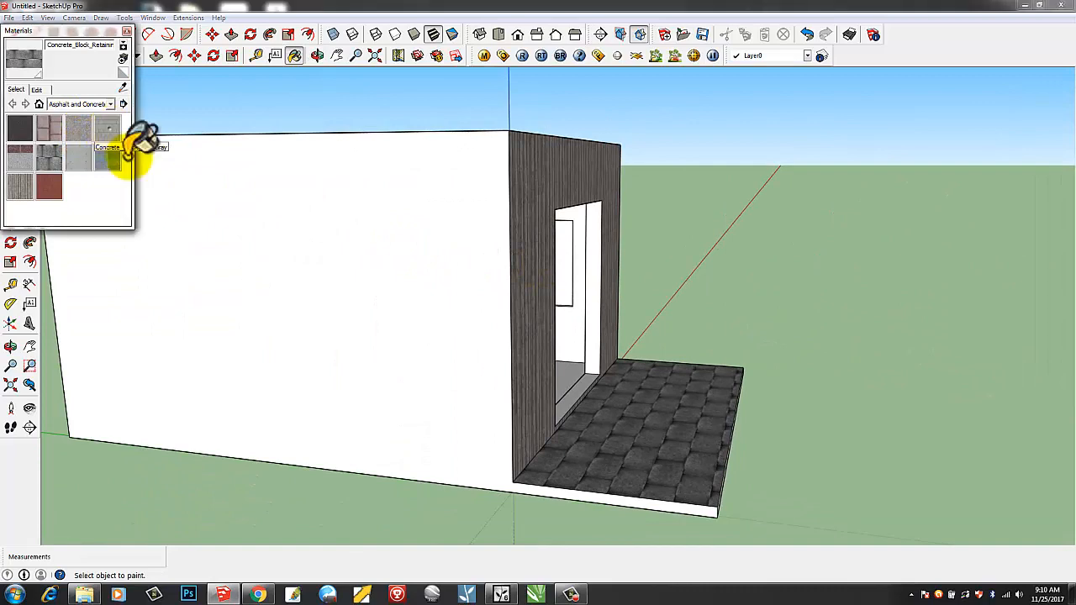
pyautogui.click(332, 278)
pyautogui.moveTo(220, 278); pyautogui.dragTo(588, 277, button='middle')
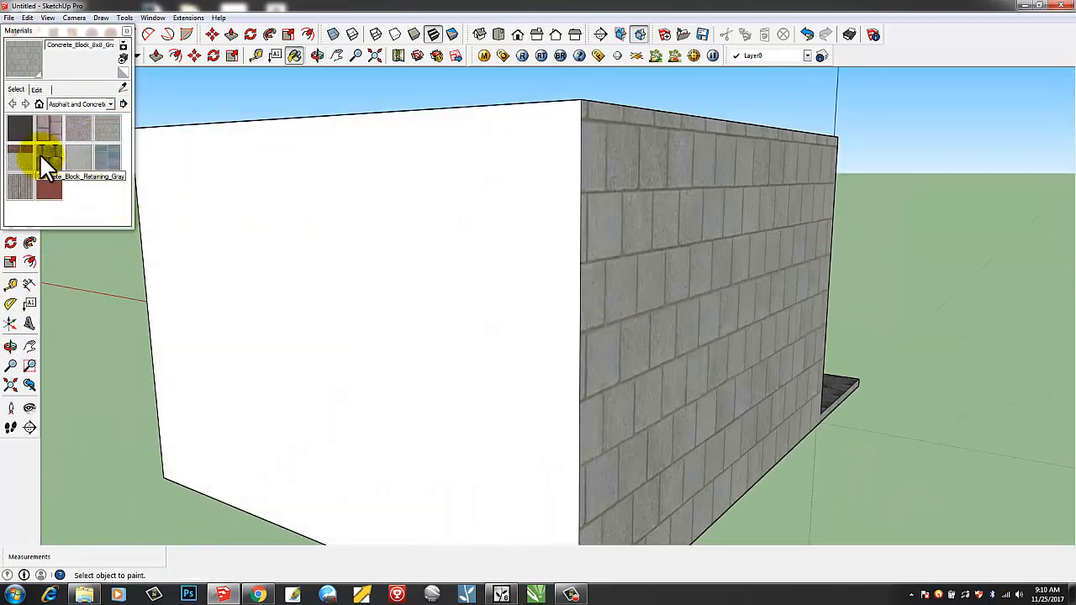
pyautogui.click(21, 160)
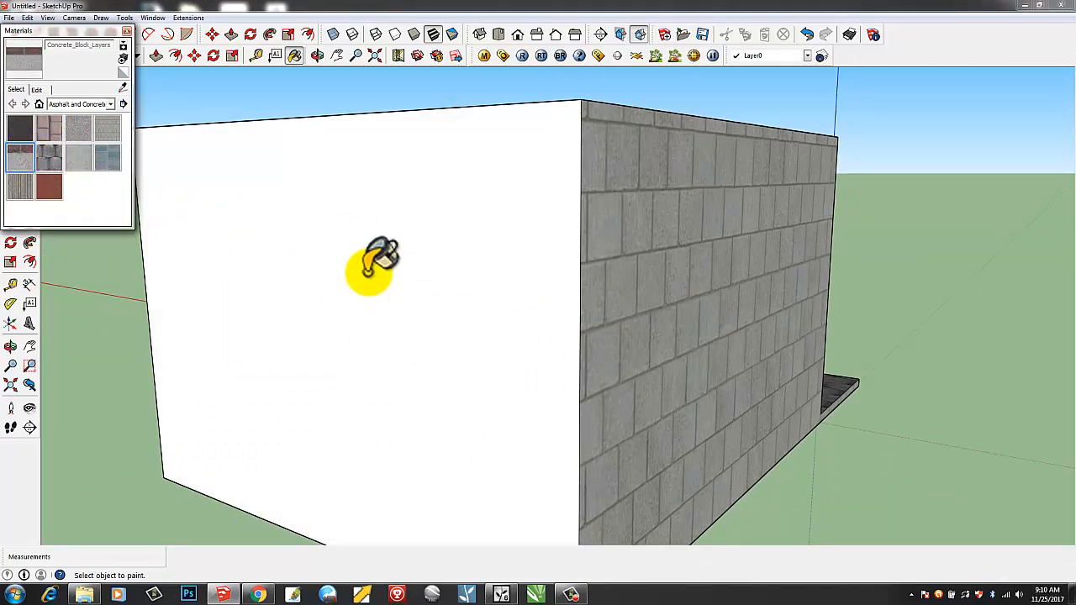
pyautogui.click(367, 267)
# Paint the pane in the window nearest the front with Cladding_Stucco_White from Brick and Cladding, and close the materials window.
pyautogui.moveTo(185, 298)
pyautogui.mouseDown(button='middle')
pyautogui.moveTo(379, 317)
pyautogui.moveTo(593, 312)
pyautogui.moveTo(659, 343)
pyautogui.moveTo(669, 414)
pyautogui.moveTo(550, 373)
pyautogui.mouseUp(button='middle')
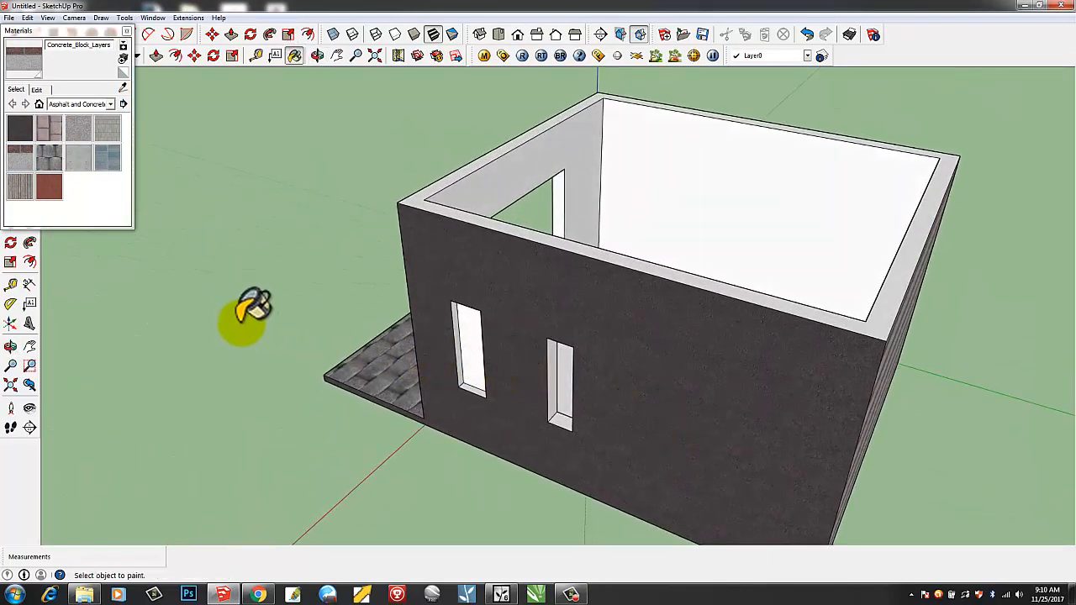
pyautogui.moveTo(255, 317)
pyautogui.mouseDown(button='middle')
pyautogui.moveTo(278, 320)
pyautogui.moveTo(328, 286)
pyautogui.mouseUp(button='middle')
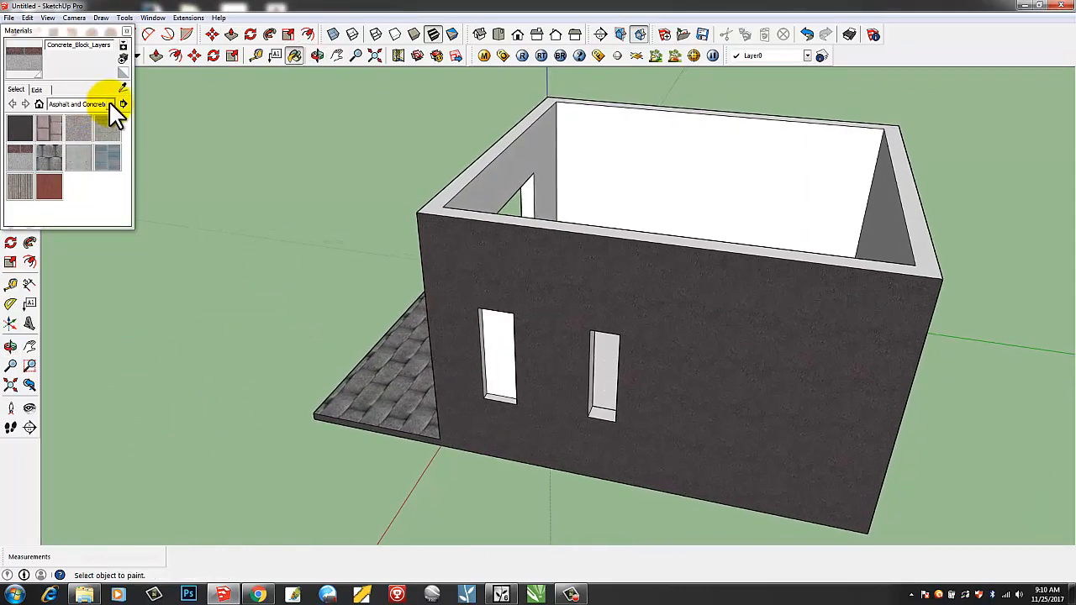
pyautogui.click(109, 103)
pyautogui.click(88, 135)
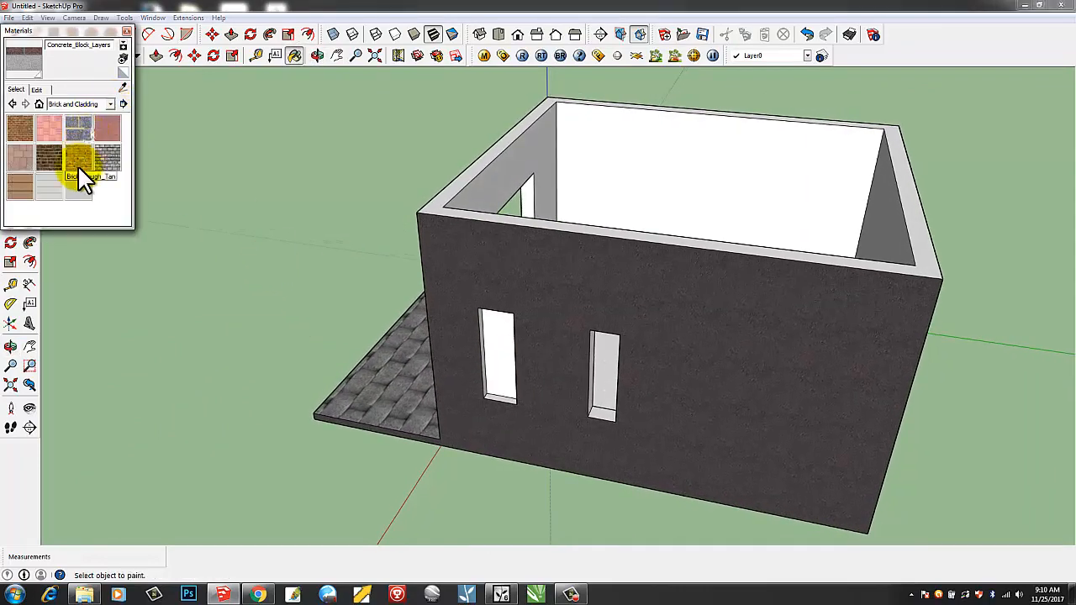
pyautogui.click(82, 191)
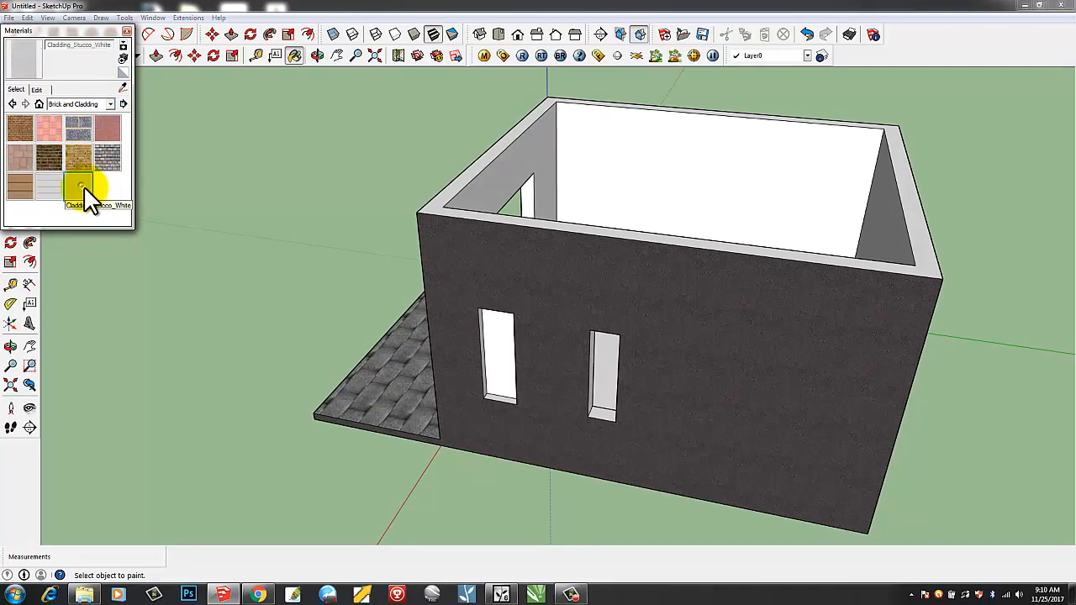
pyautogui.click(502, 332)
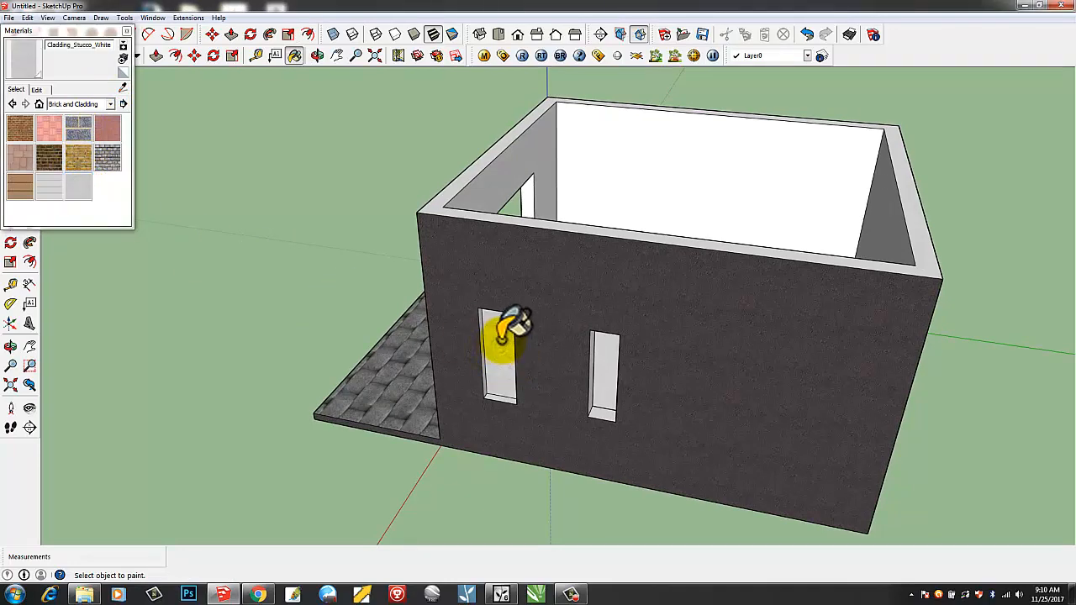
pyautogui.moveTo(360, 311)
pyautogui.mouseDown(button='middle')
pyautogui.moveTo(429, 251)
pyautogui.moveTo(452, 184)
pyautogui.moveTo(491, 232)
pyautogui.moveTo(614, 286)
pyautogui.moveTo(391, 214)
pyautogui.mouseUp(button='middle')
pyautogui.scroll(-1, 391, 215)
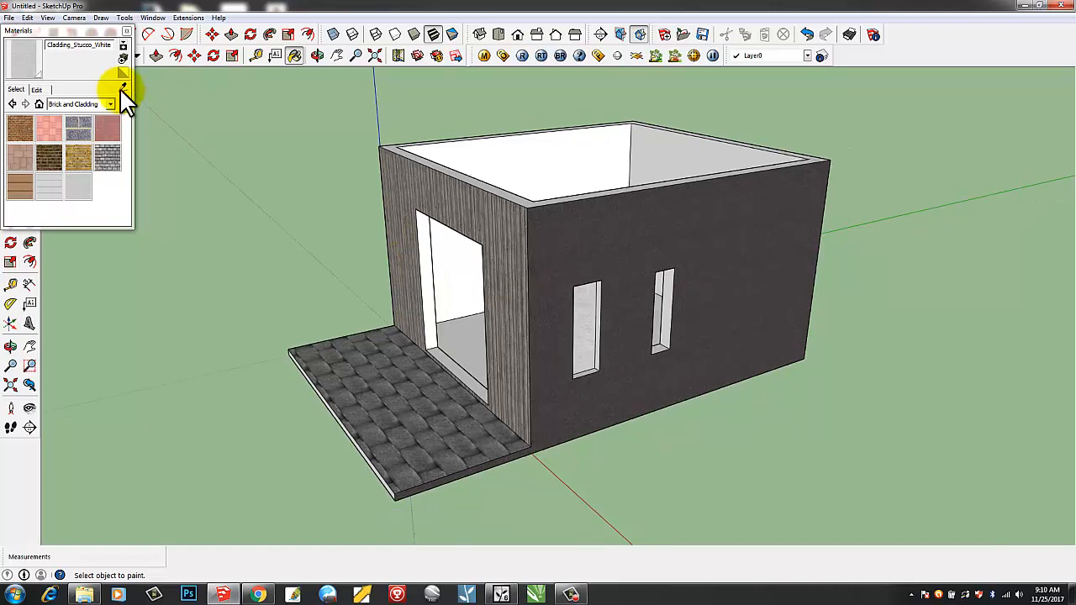
pyautogui.click(126, 31)
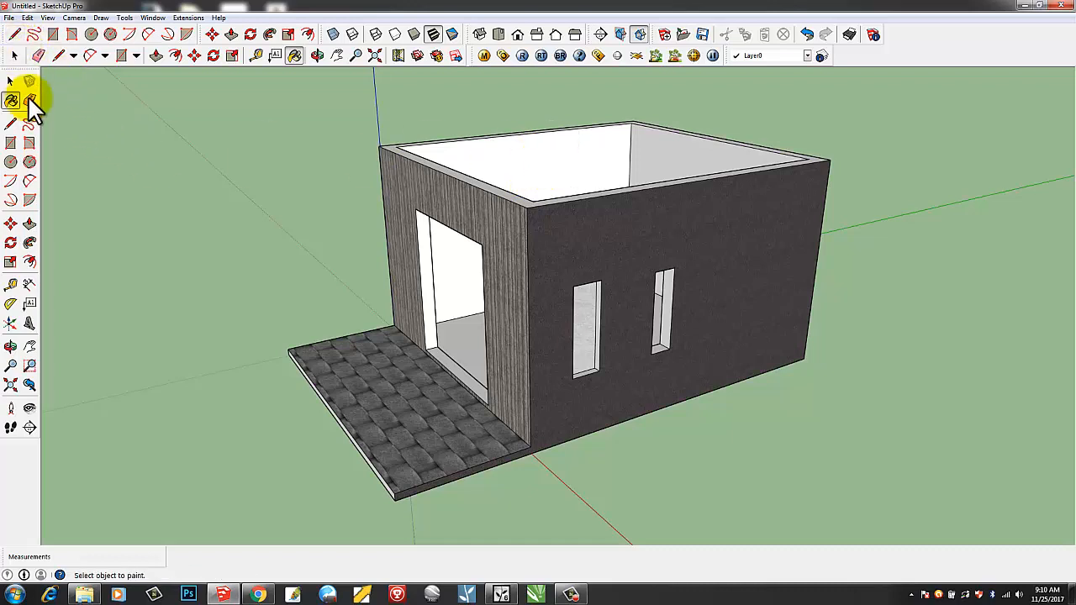
# Paint all four interior walls of the room with the Brick_Basket_Two material from Brick and Cladding.
pyautogui.click(11, 102)
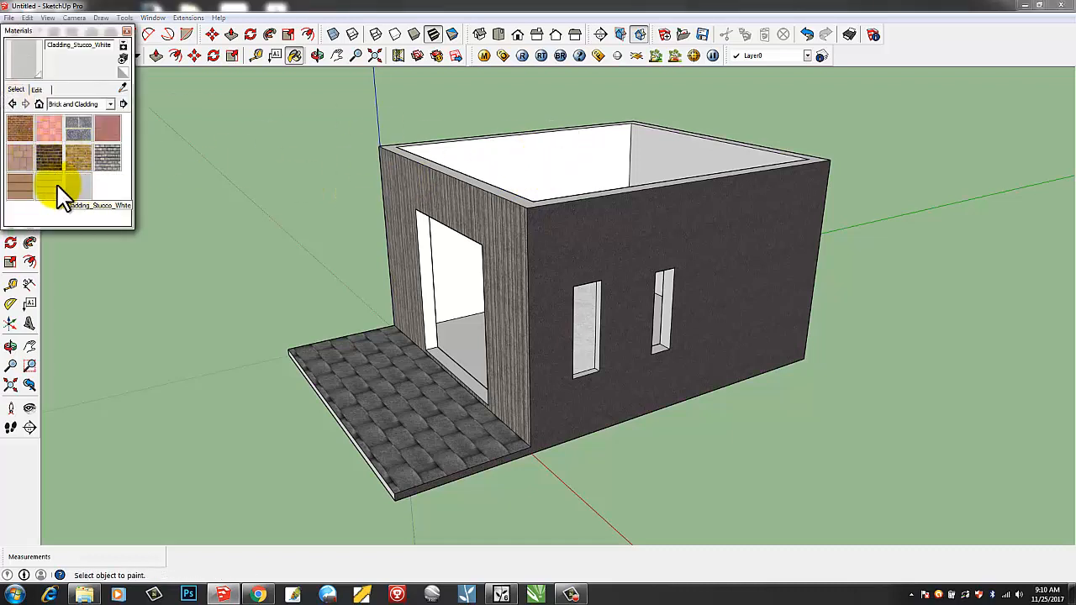
pyautogui.click(51, 128)
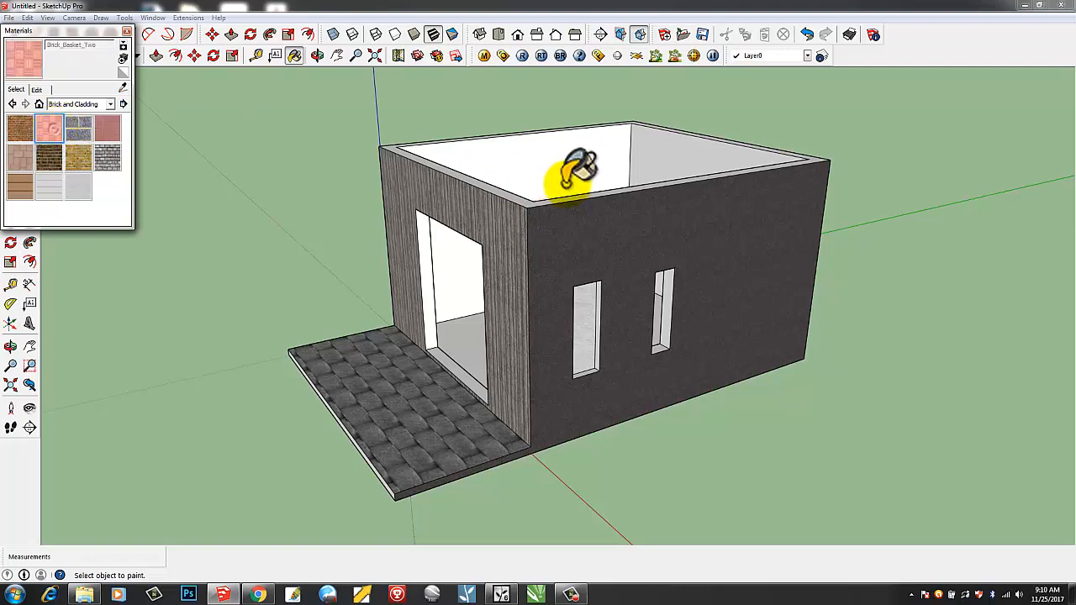
pyautogui.click(518, 166)
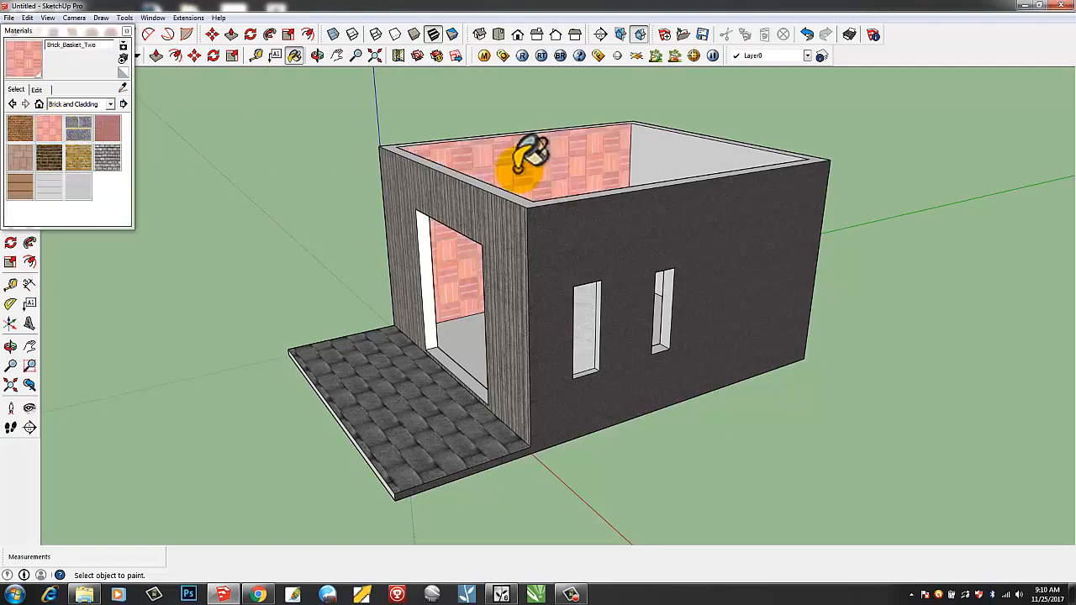
pyautogui.click(689, 152)
pyautogui.moveTo(509, 115)
pyautogui.mouseDown(button='middle')
pyautogui.moveTo(732, 240)
pyautogui.moveTo(418, 135)
pyautogui.moveTo(569, 176)
pyautogui.moveTo(613, 144)
pyautogui.mouseUp(button='middle')
pyautogui.click(613, 139)
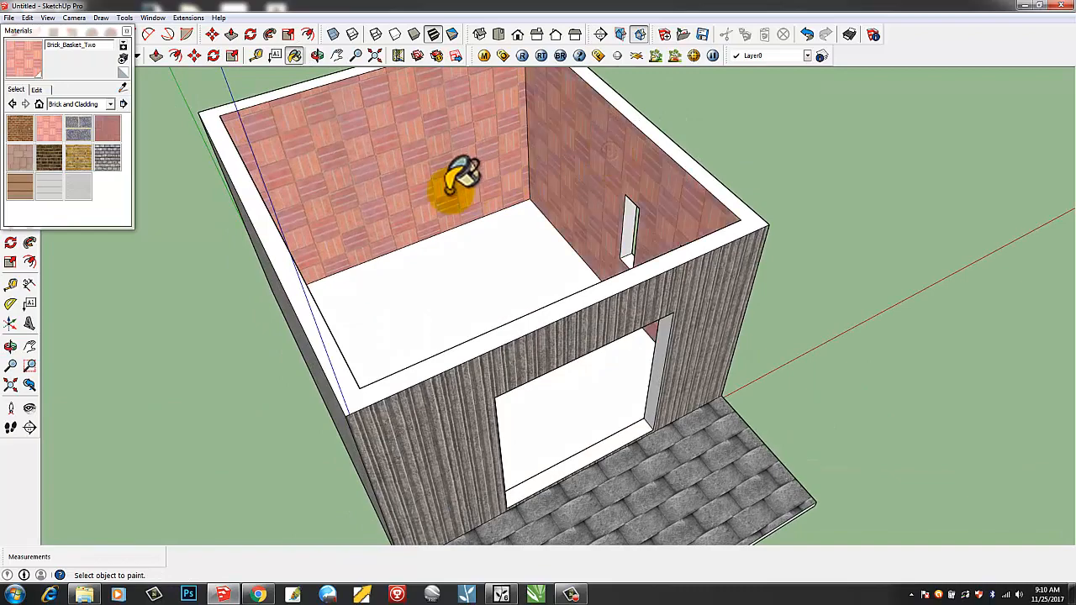
pyautogui.moveTo(454, 181); pyautogui.dragTo(651, 155, button='middle')
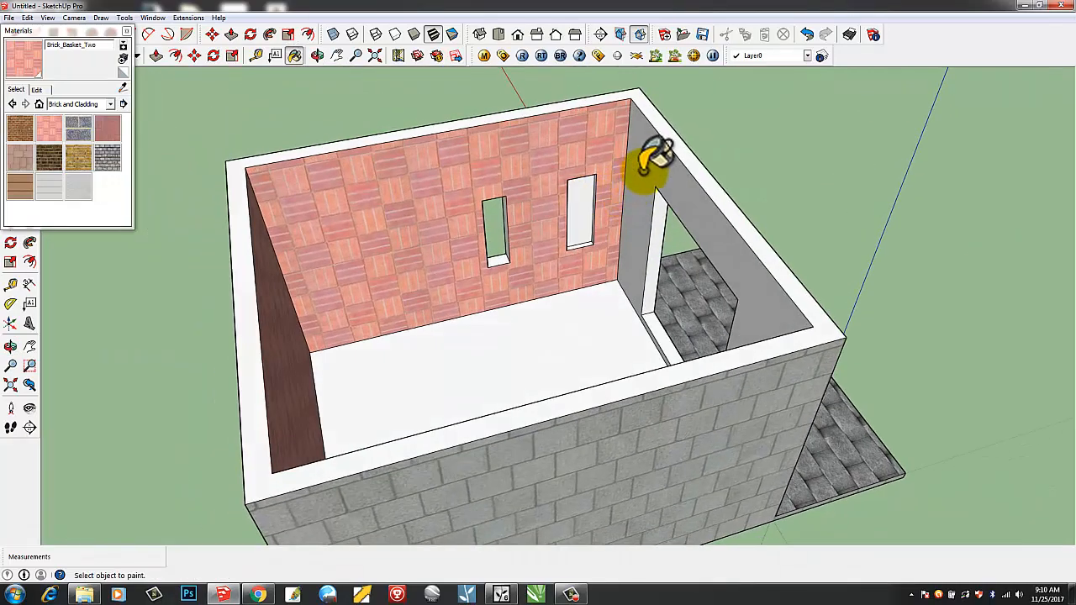
pyautogui.click(648, 164)
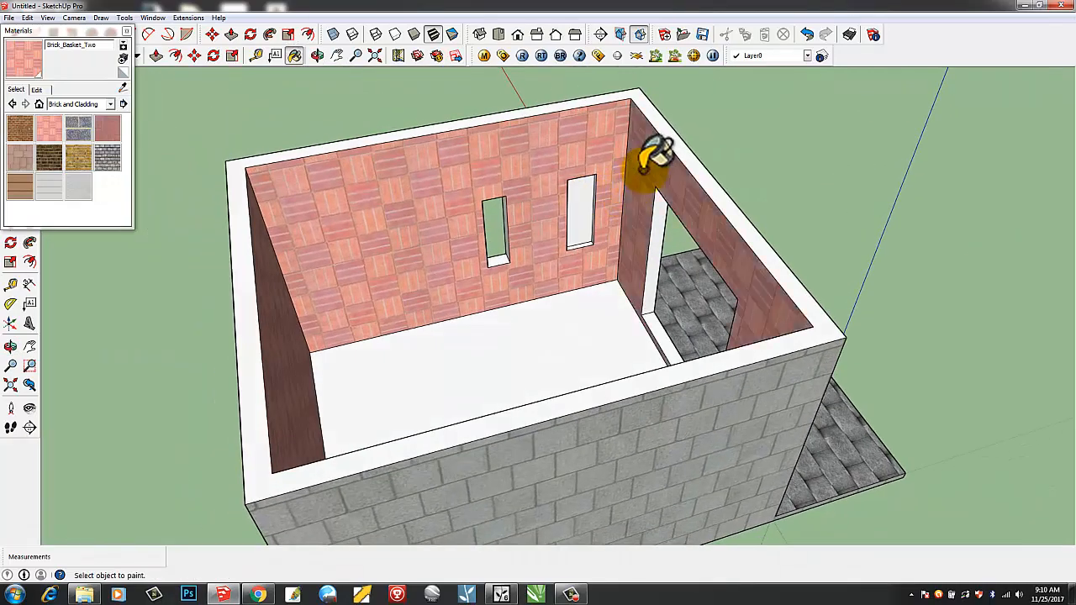
# Paint the room's floor with the Brick_Antique material and close the materials window.
pyautogui.click(19, 131)
pyautogui.click(427, 361)
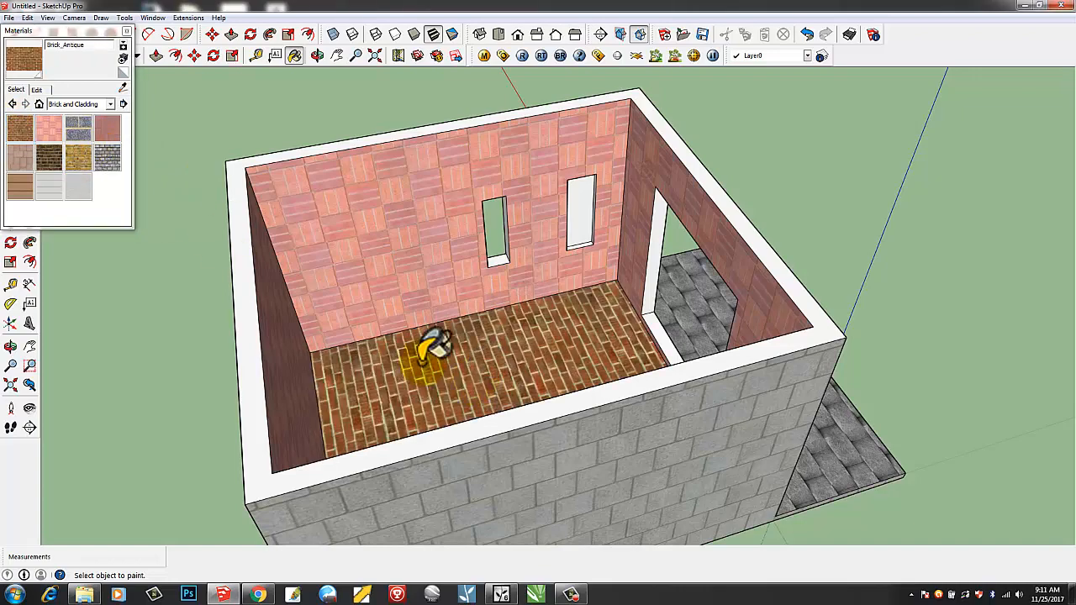
pyautogui.moveTo(436, 332); pyautogui.dragTo(5, 233, button='middle')
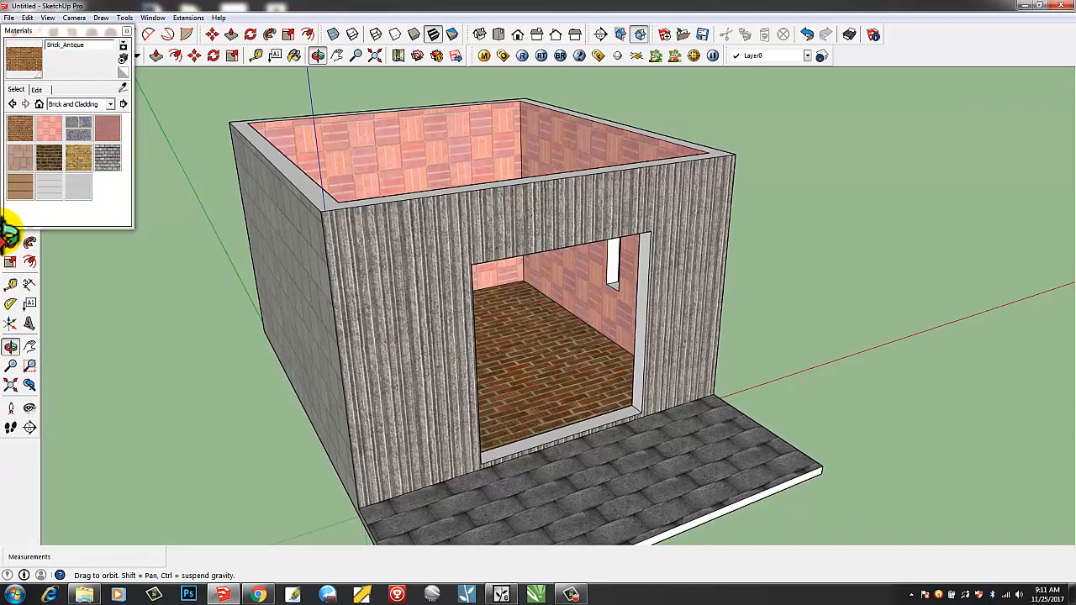
pyautogui.moveTo(756, 400); pyautogui.dragTo(511, 384, button='middle')
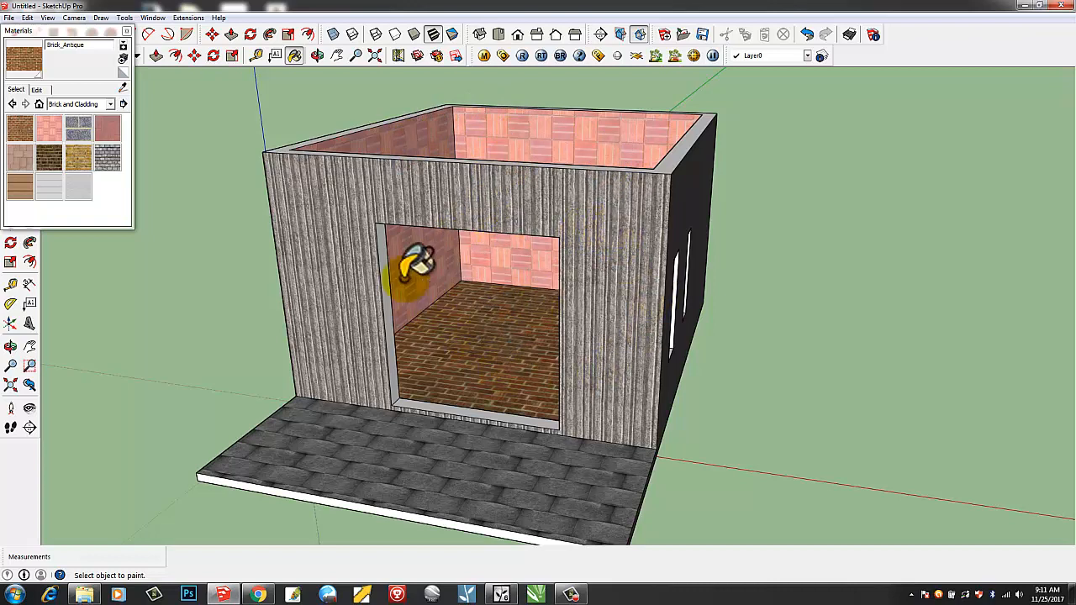
pyautogui.click(127, 30)
# Start a 3D model export of the room and choose the Pictures library as the save location.
pyautogui.click(9, 18)
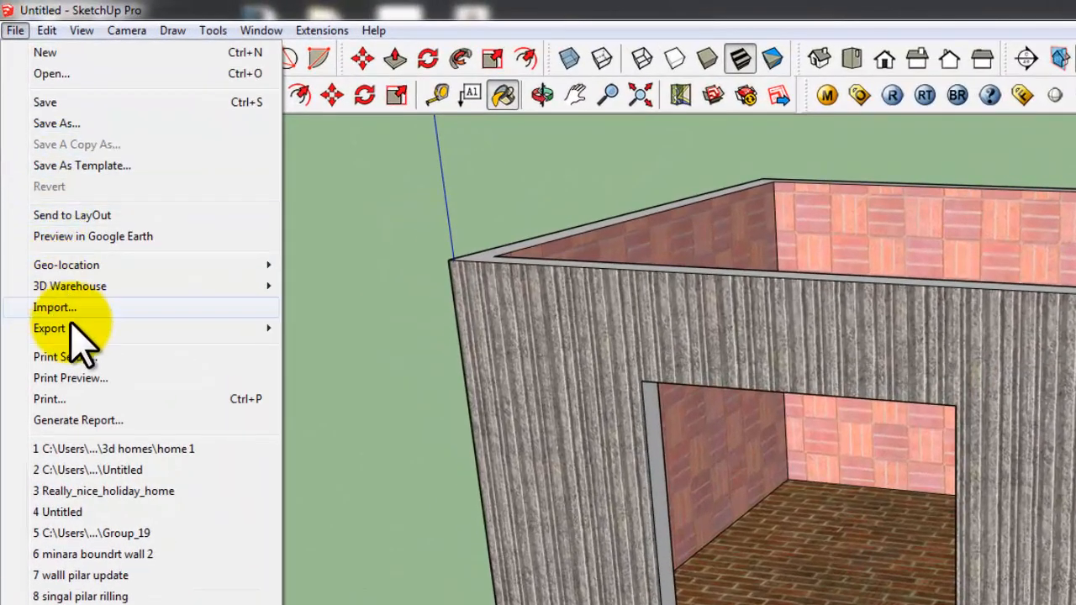
pyautogui.moveTo(44, 194)
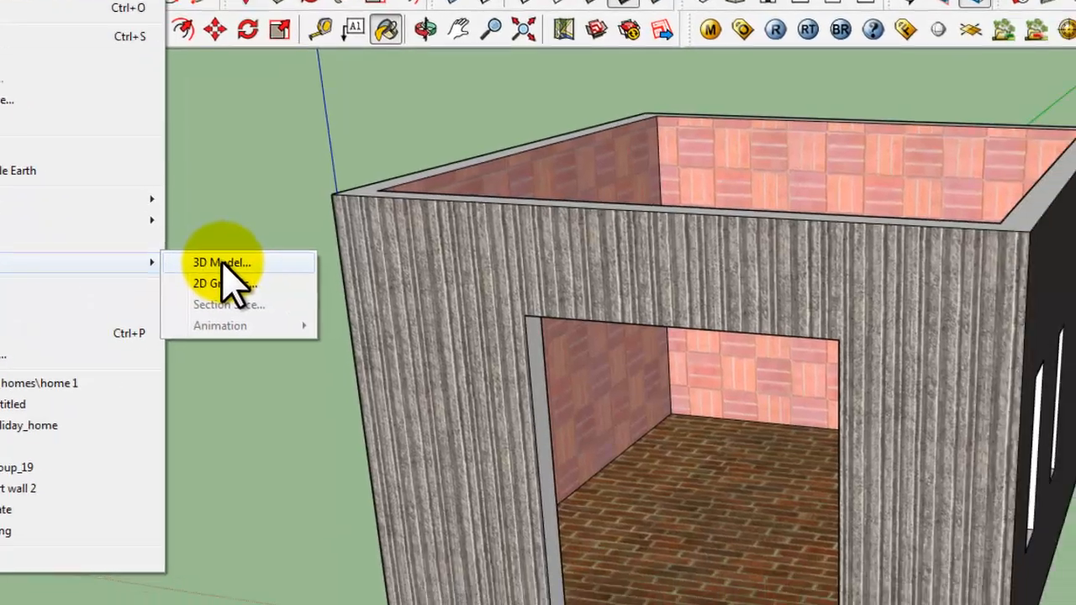
pyautogui.click(339, 329)
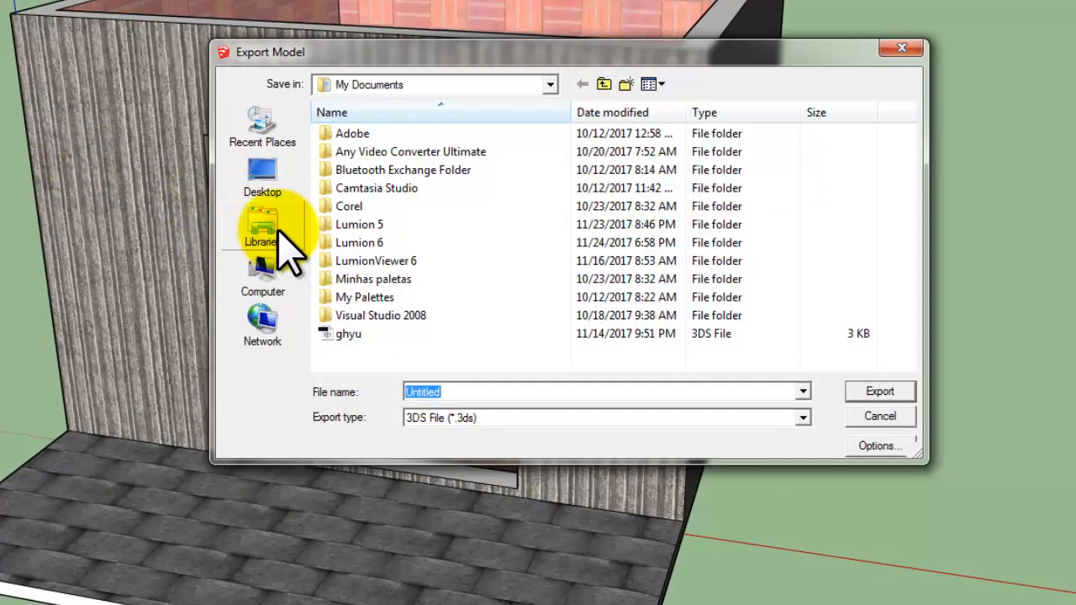
pyautogui.click(271, 228)
pyautogui.click(389, 200)
pyautogui.doubleClick(389, 200)
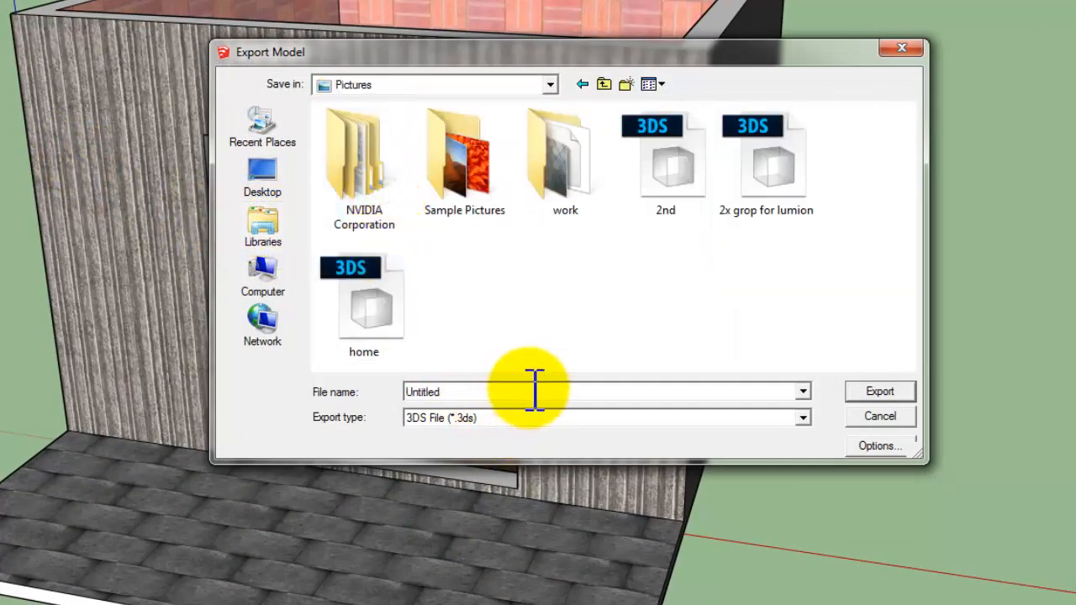
# Export the room as a 3DS file named "sketchup model" and dismiss the export results.
pyautogui.moveTo(533, 385); pyautogui.dragTo(374, 404)
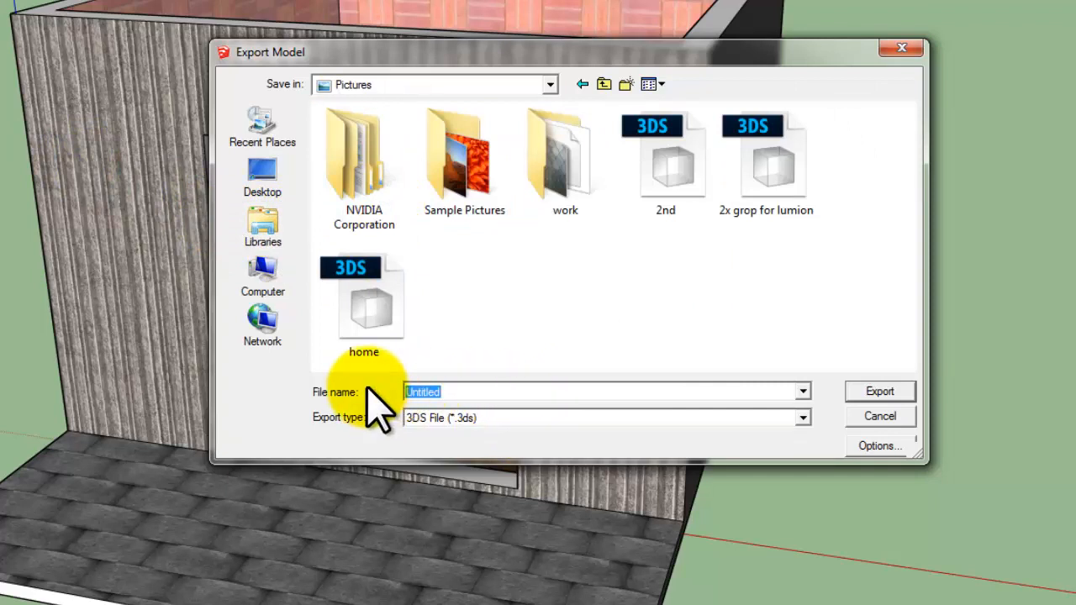
pyautogui.write('s')
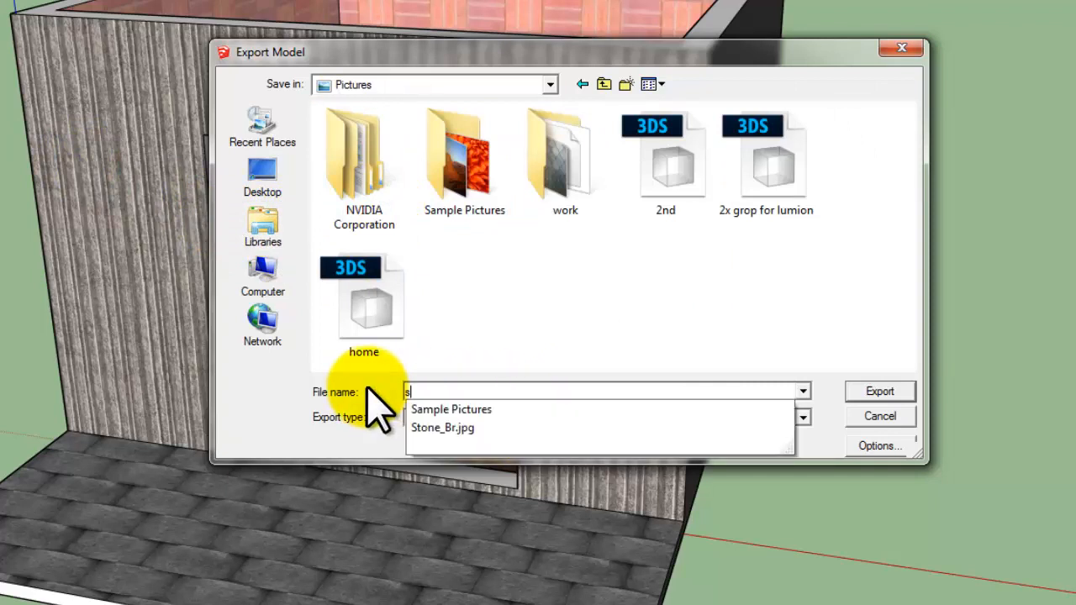
pyautogui.write('ketchup model')
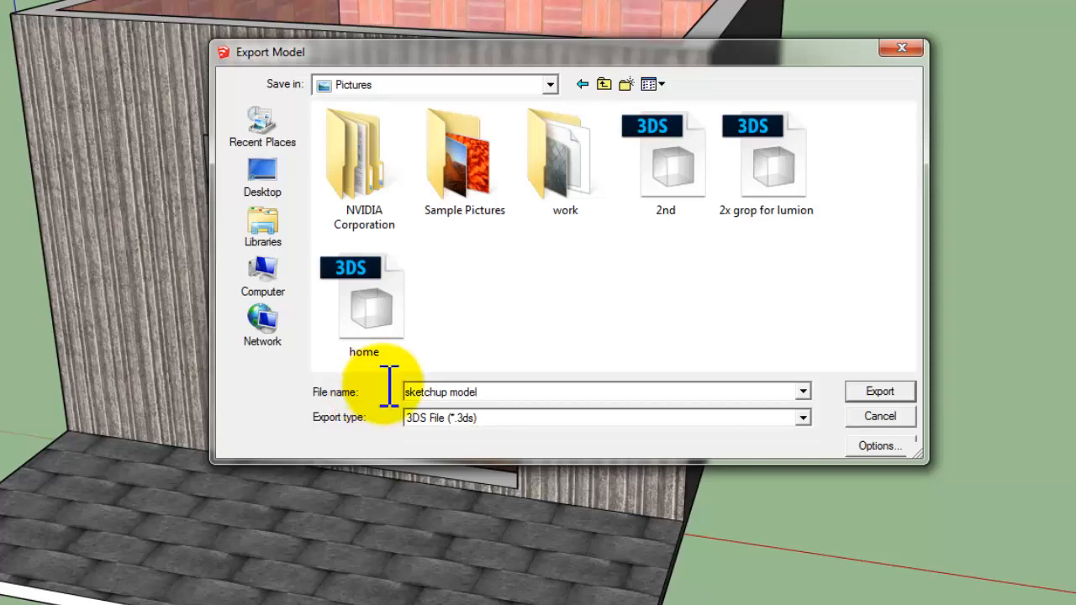
pyautogui.click(893, 390)
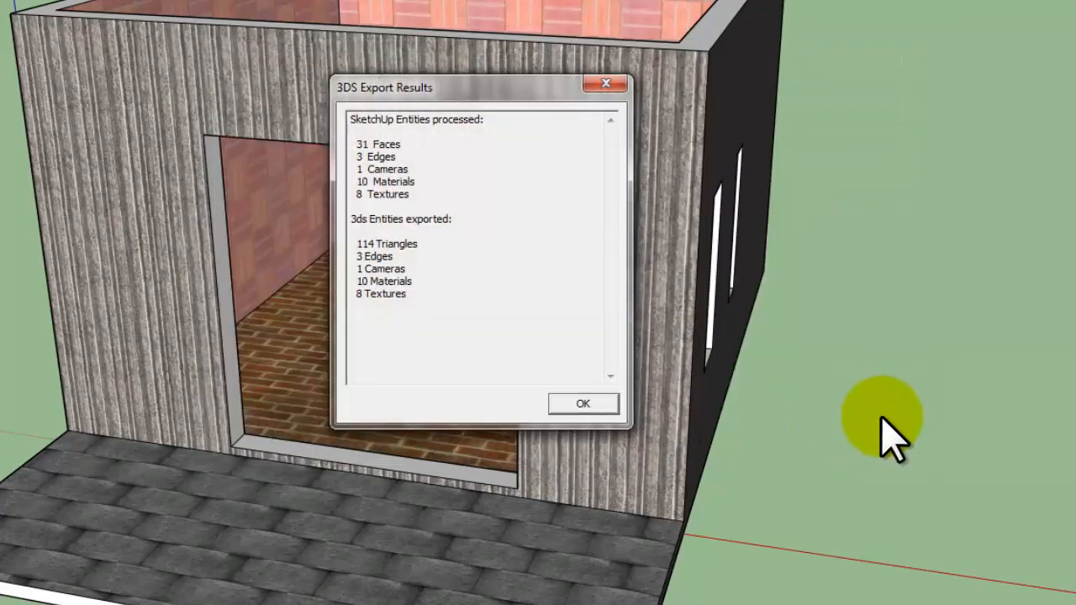
pyautogui.click(582, 404)
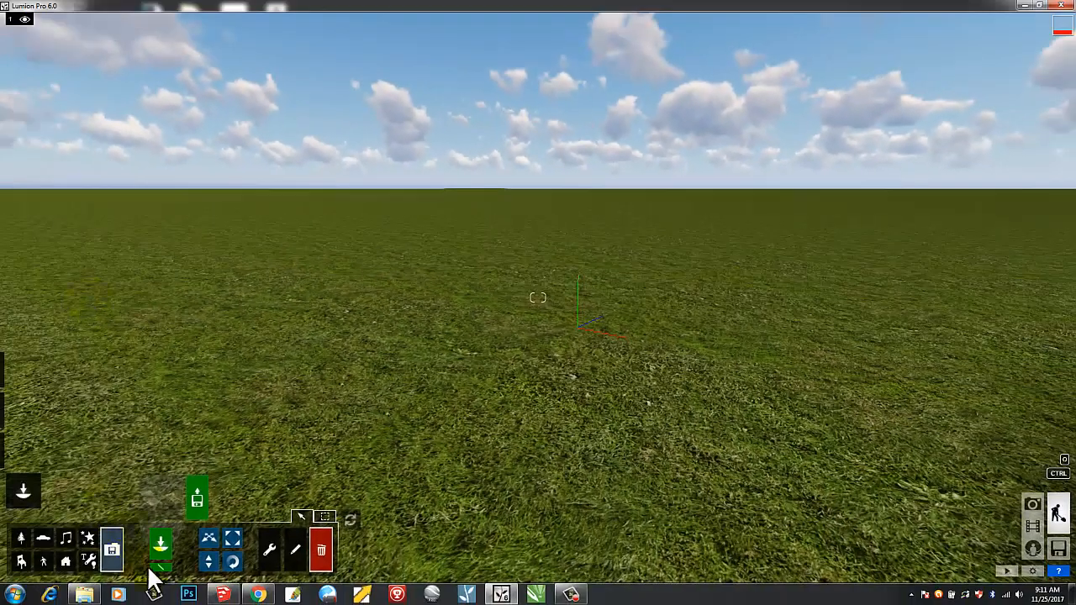
# Switch to Lumion, import the "sketchup model" 3DS file from Pictures into the library and place it on the grass.
pyautogui.click(199, 488)
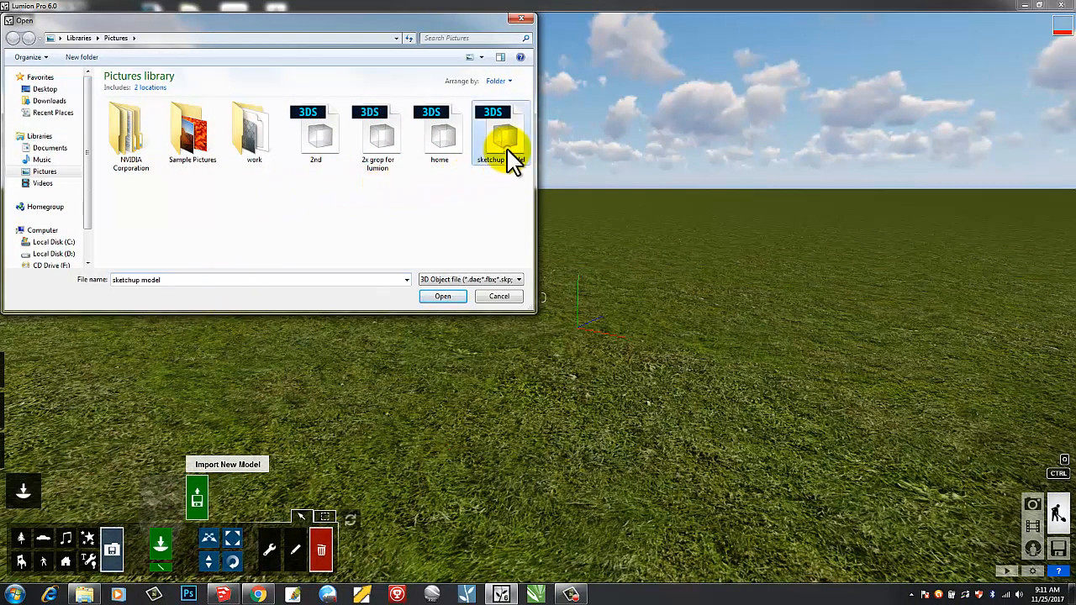
pyautogui.click(452, 298)
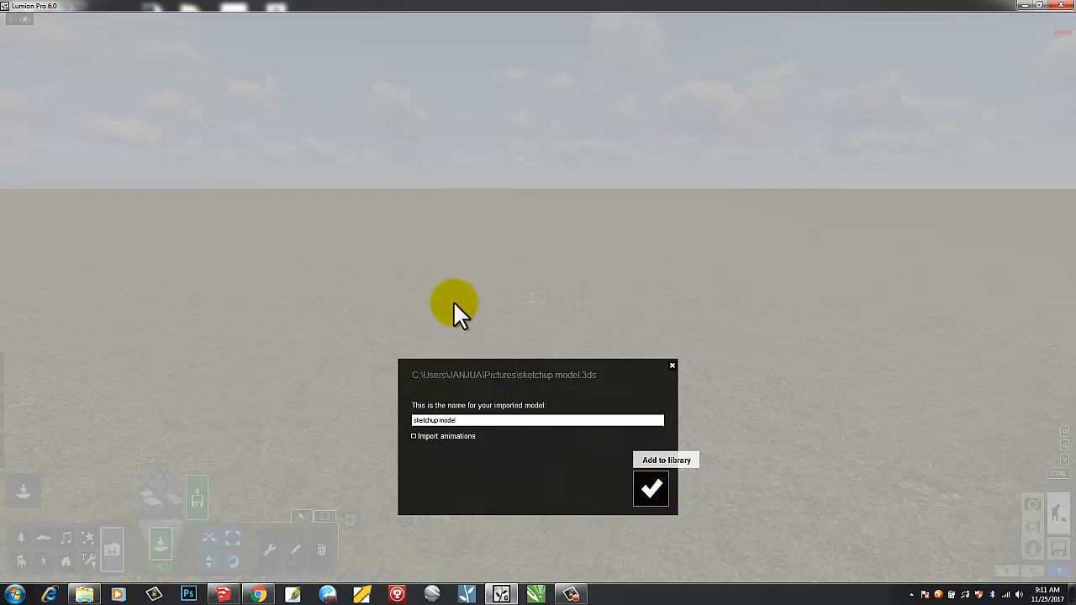
pyautogui.press('Return')
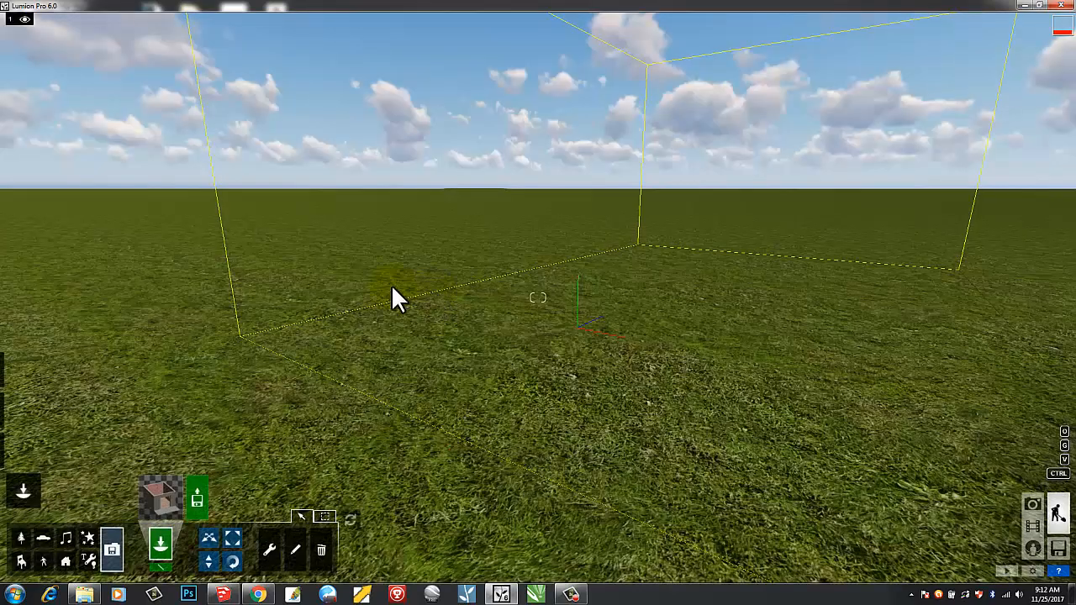
pyautogui.click(324, 274)
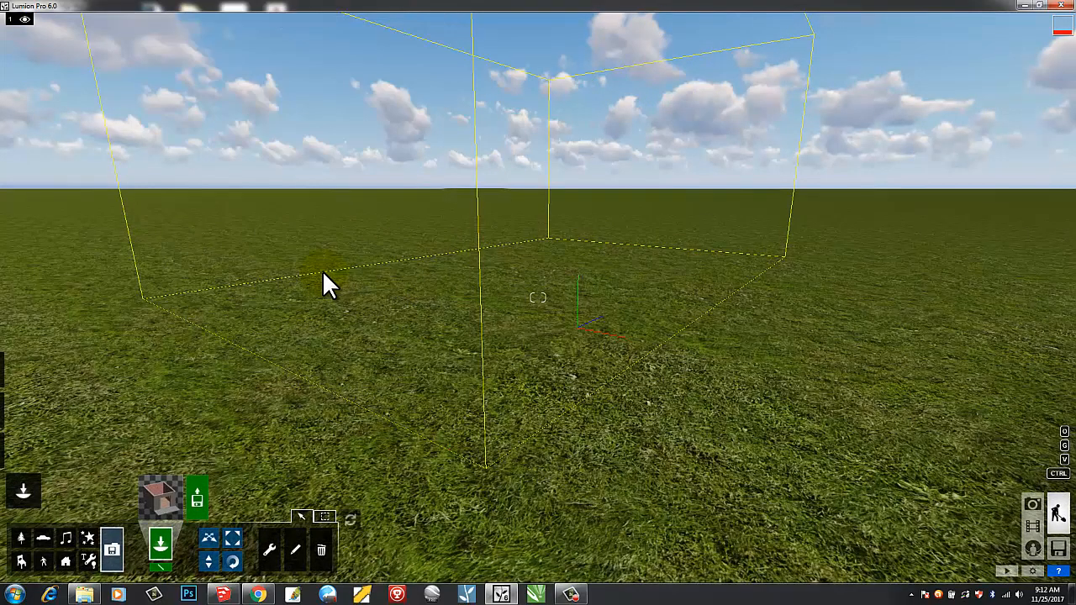
# Replace the front slab's top surface with the outdoor brick material Bricks 001 1024 in the material editor.
pyautogui.press('d')
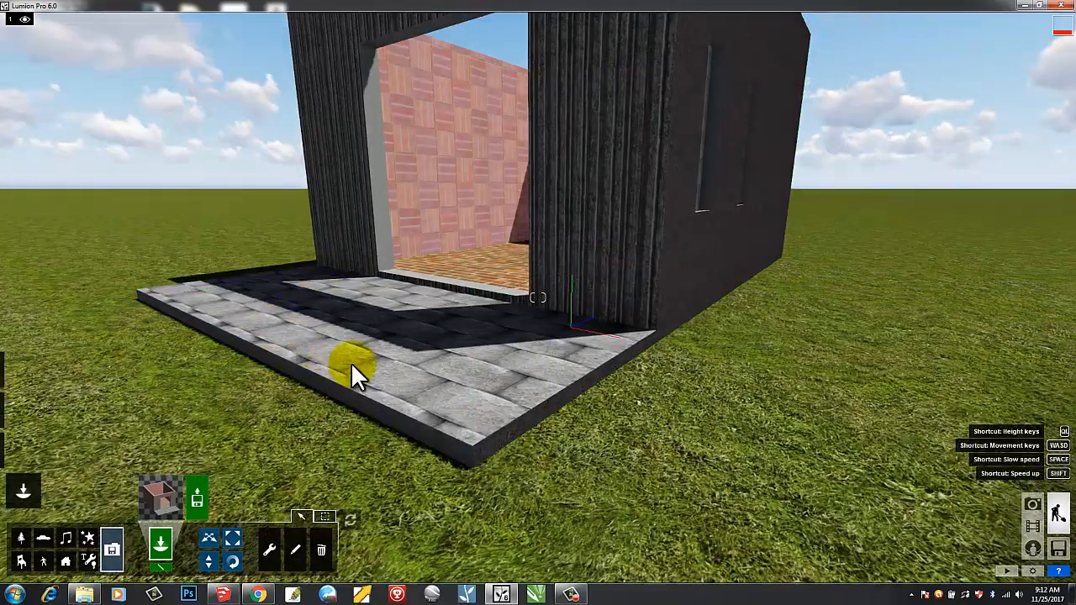
pyautogui.press('a')
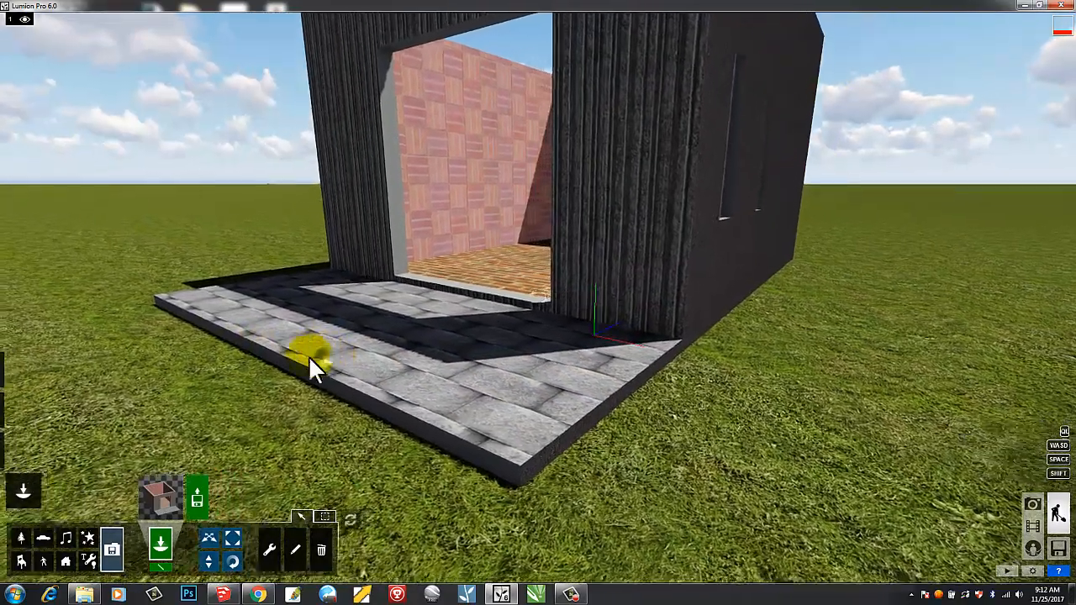
pyautogui.moveTo(309, 355)
pyautogui.mouseDown(button='right')
pyautogui.moveTo(344, 355)
pyautogui.moveTo(322, 355)
pyautogui.mouseUp(button='right')
pyautogui.press('q')
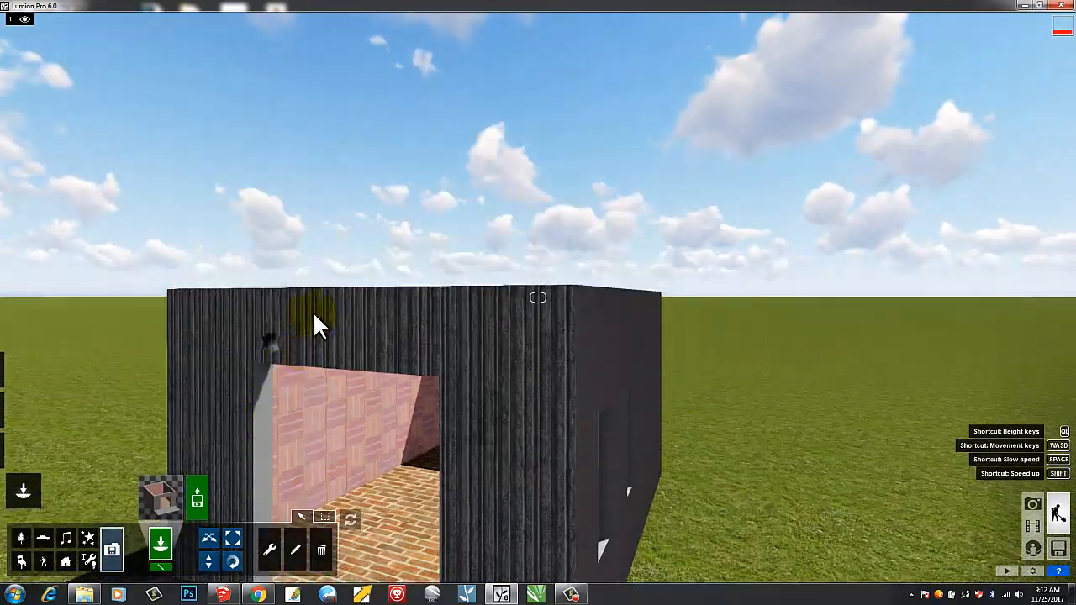
pyautogui.moveTo(313, 312); pyautogui.dragTo(294, 324, button='right')
pyautogui.press('s')
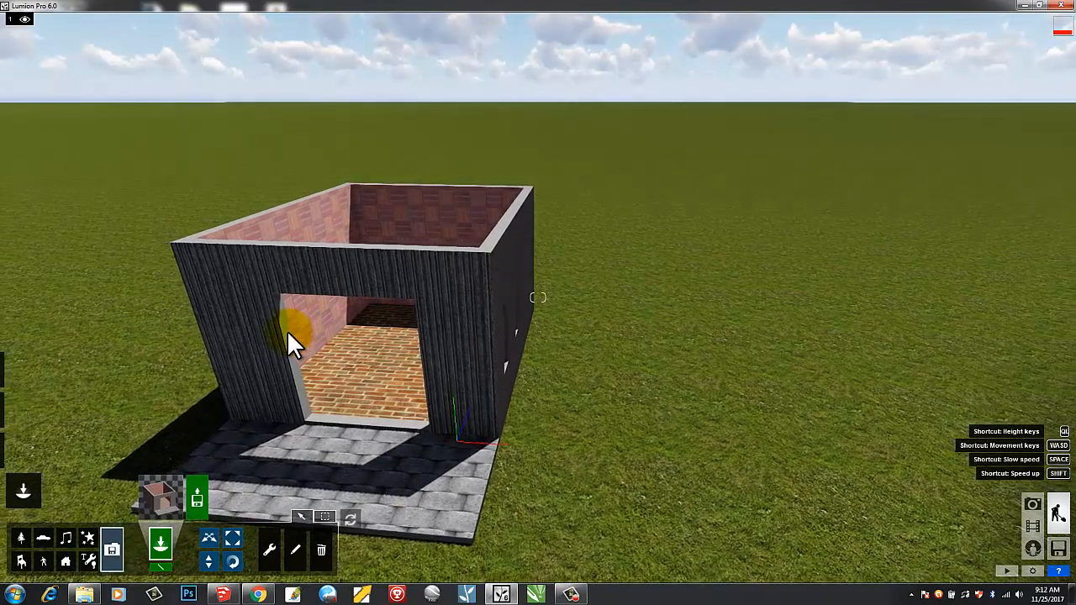
pyautogui.press('a')
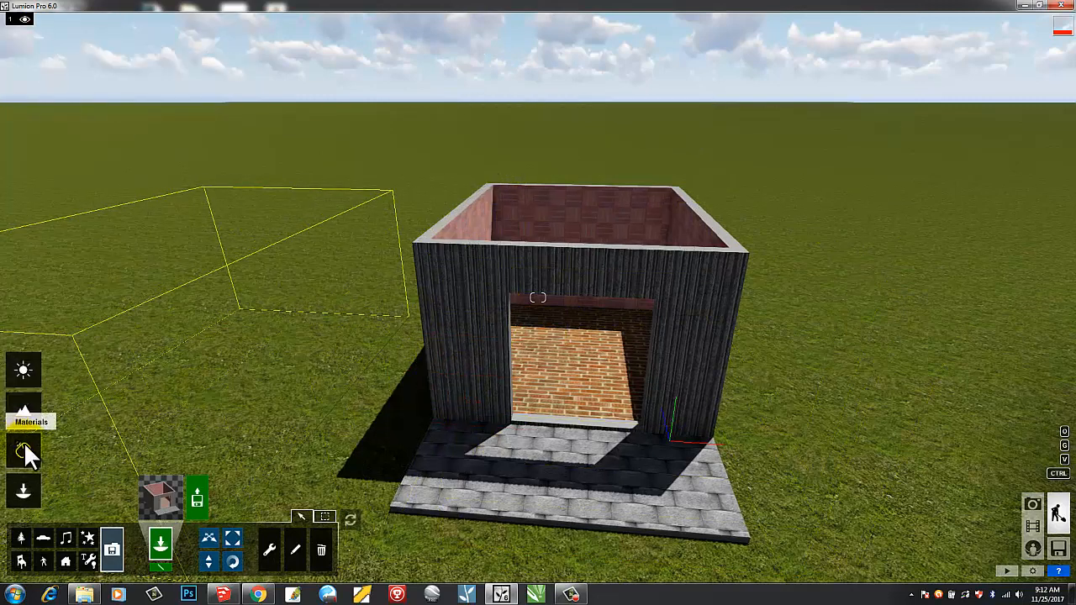
pyautogui.click(24, 446)
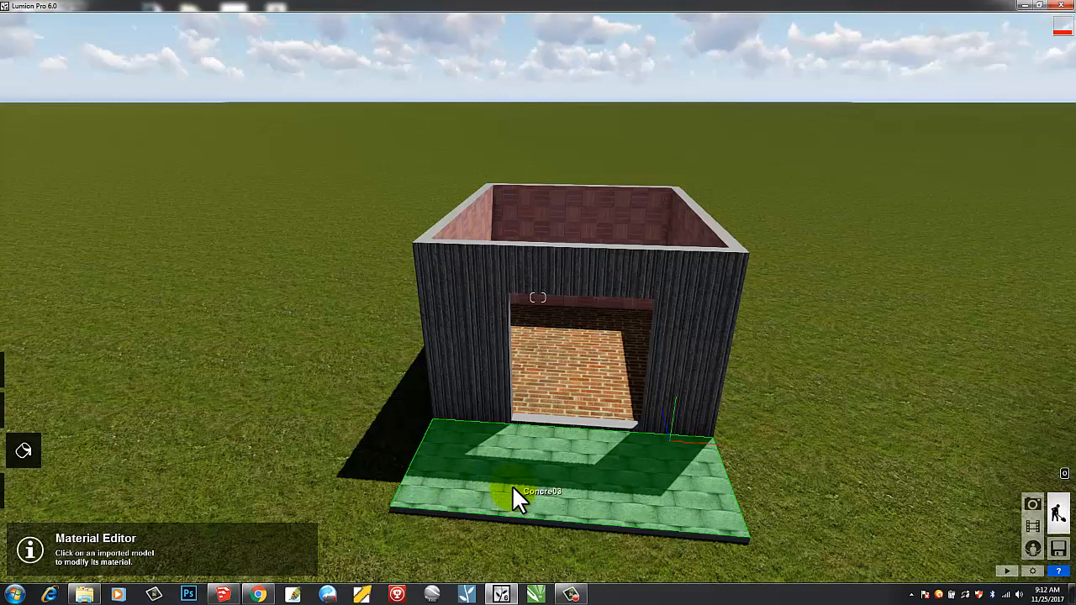
pyautogui.click(540, 490)
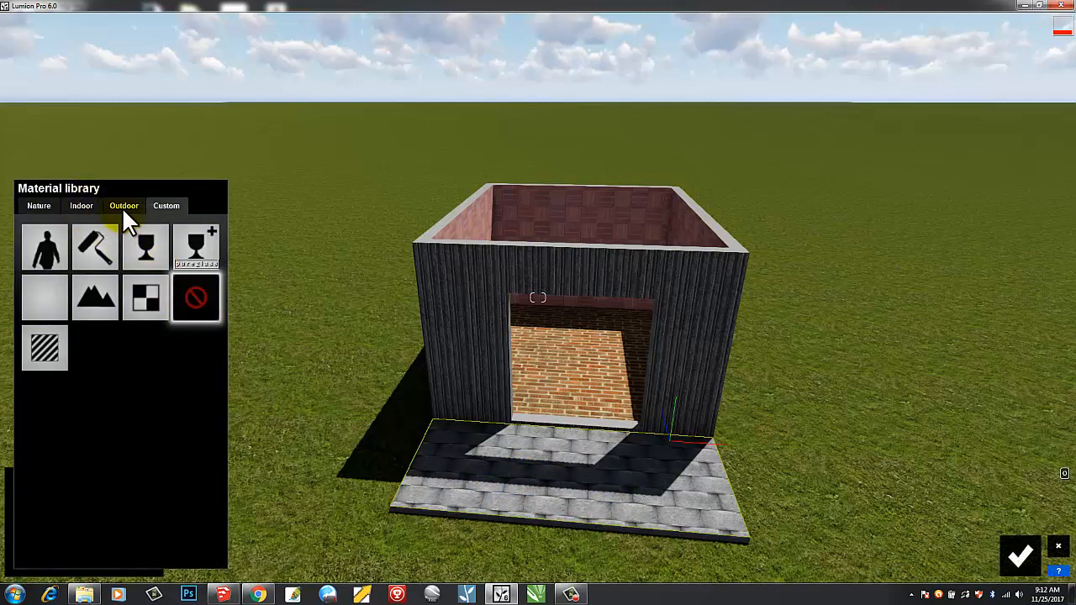
pyautogui.click(123, 211)
pyautogui.click(37, 340)
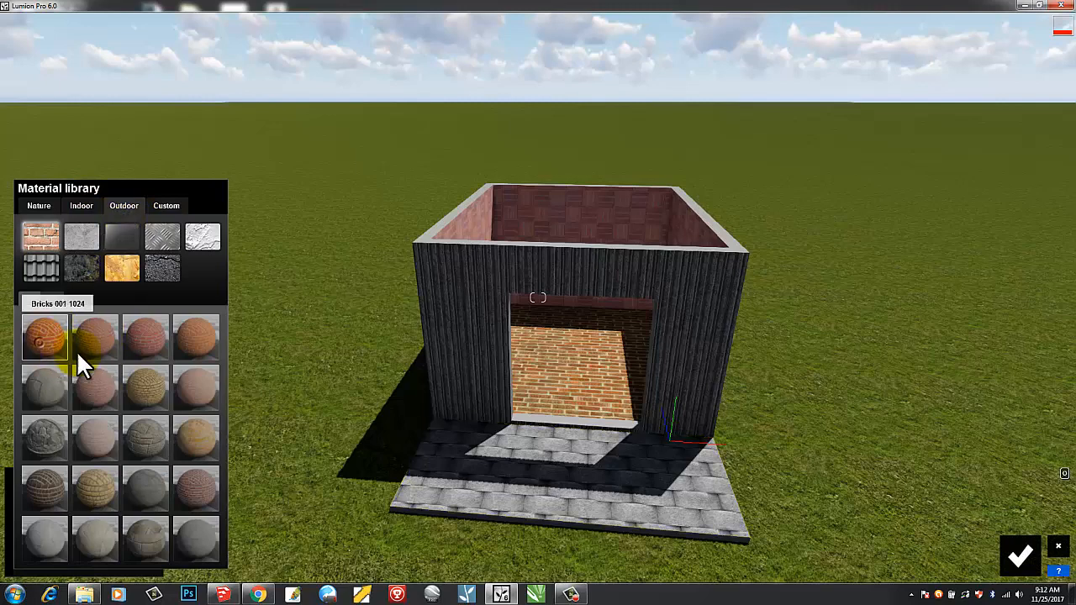
# Replace the front wall's material with the outdoor brick material Bricks 006a 1024.
pyautogui.click(470, 336)
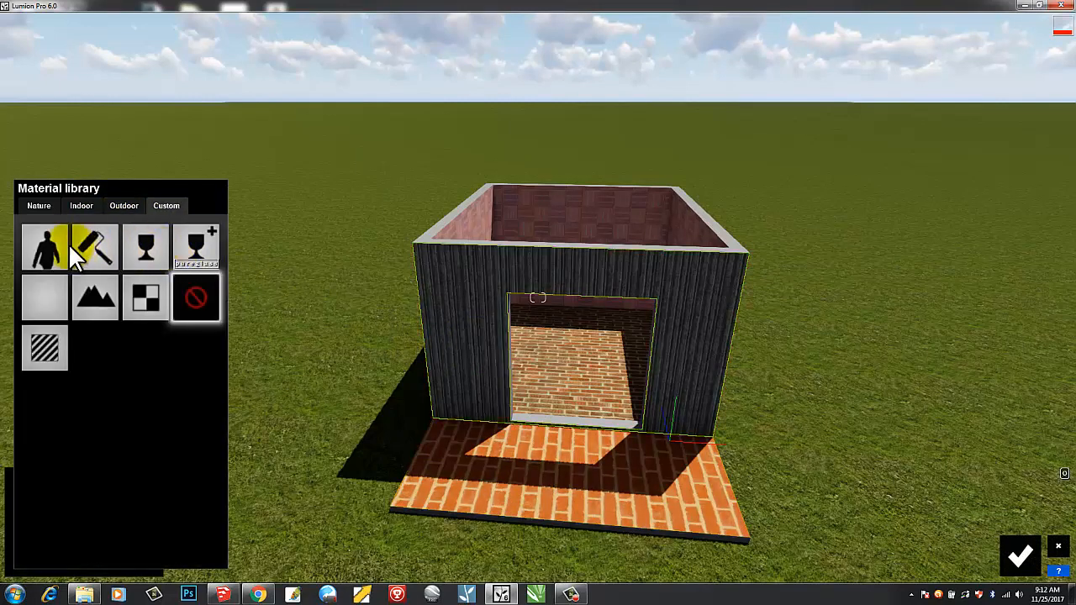
pyautogui.click(124, 207)
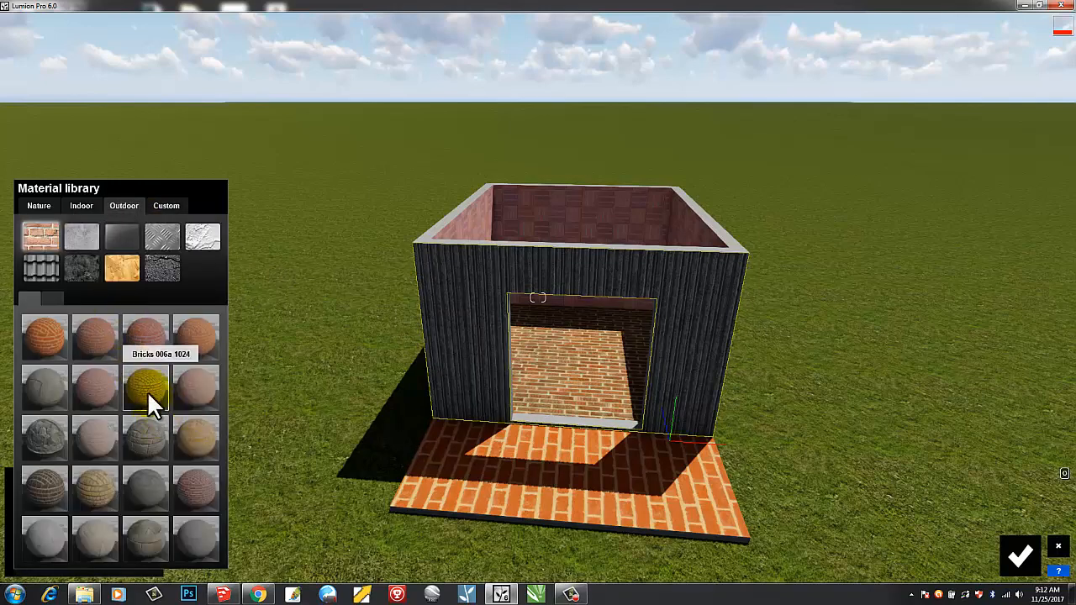
pyautogui.click(147, 385)
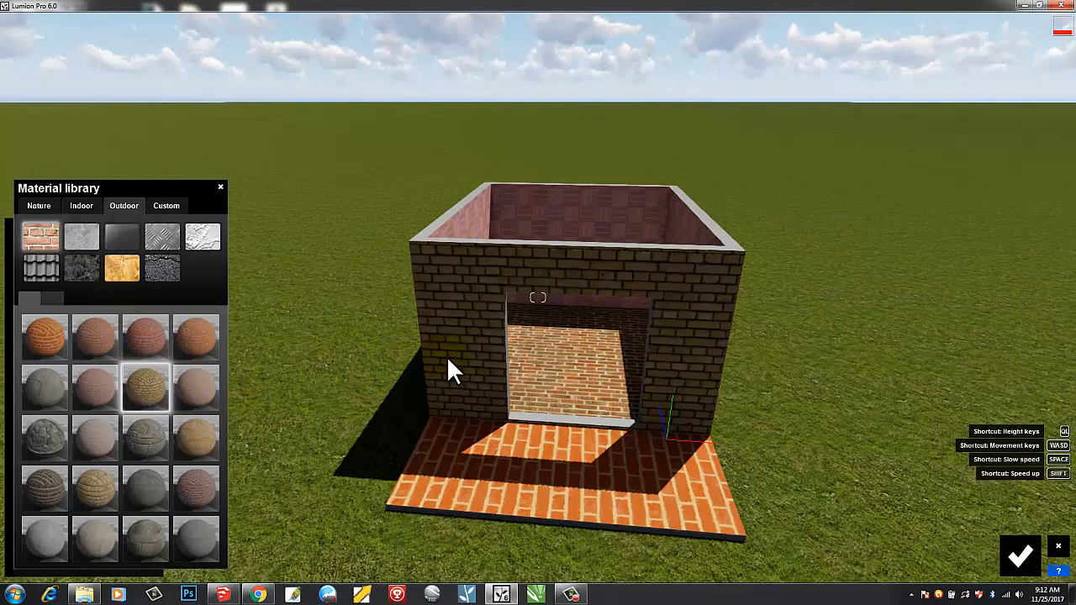
# Replace the concrete block side wall's material with the dark red outdoor brick in the fourth row of the brick swatches.
pyautogui.press('d')
pyautogui.moveTo(328, 359); pyautogui.dragTo(292, 365, button='right')
pyautogui.press('a')
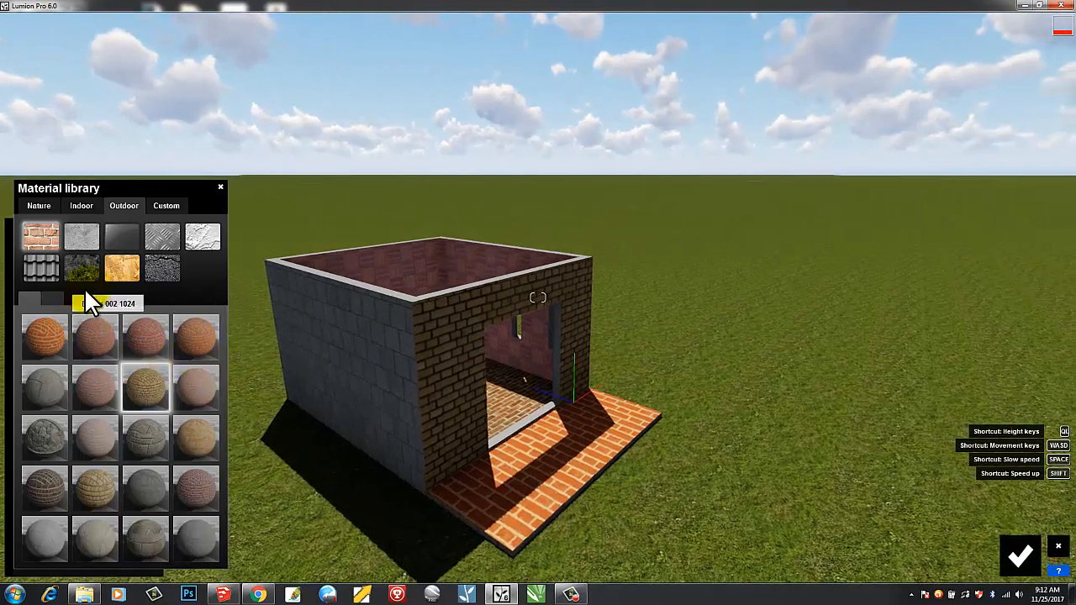
pyautogui.click(384, 347)
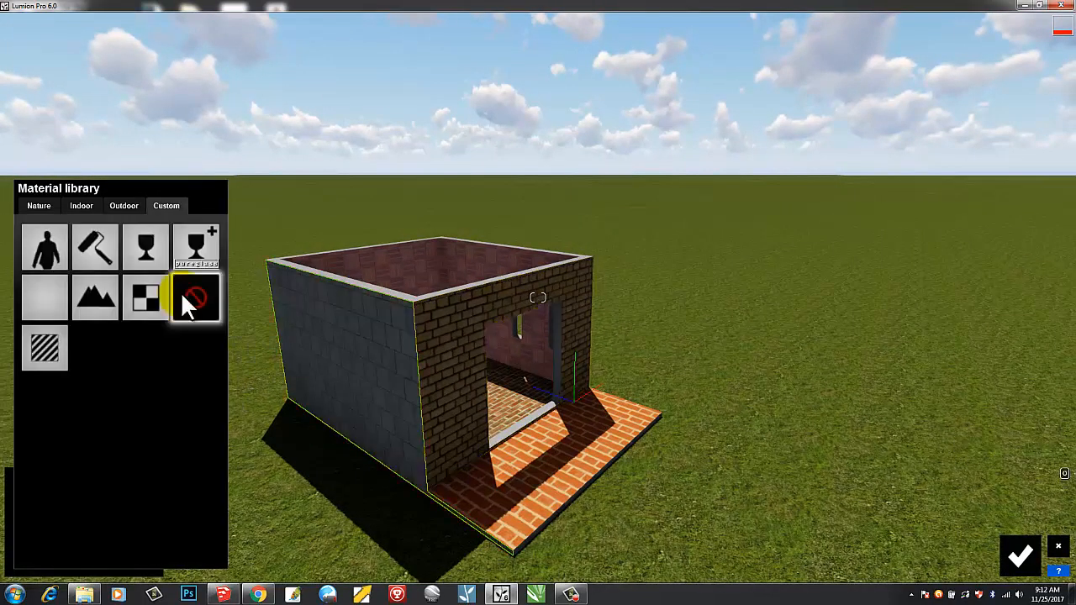
pyautogui.click(130, 207)
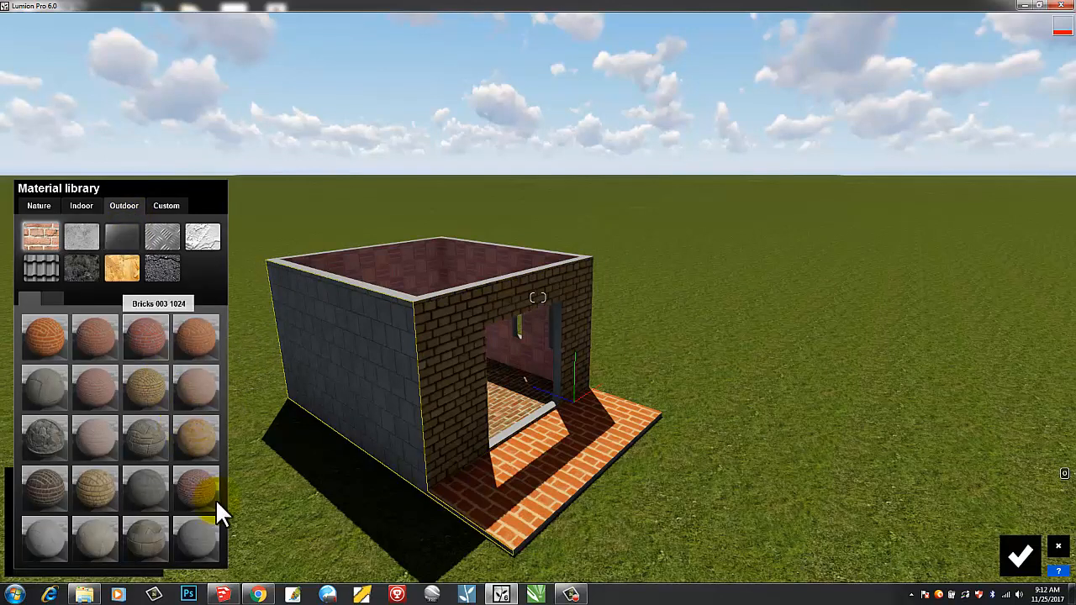
pyautogui.click(196, 488)
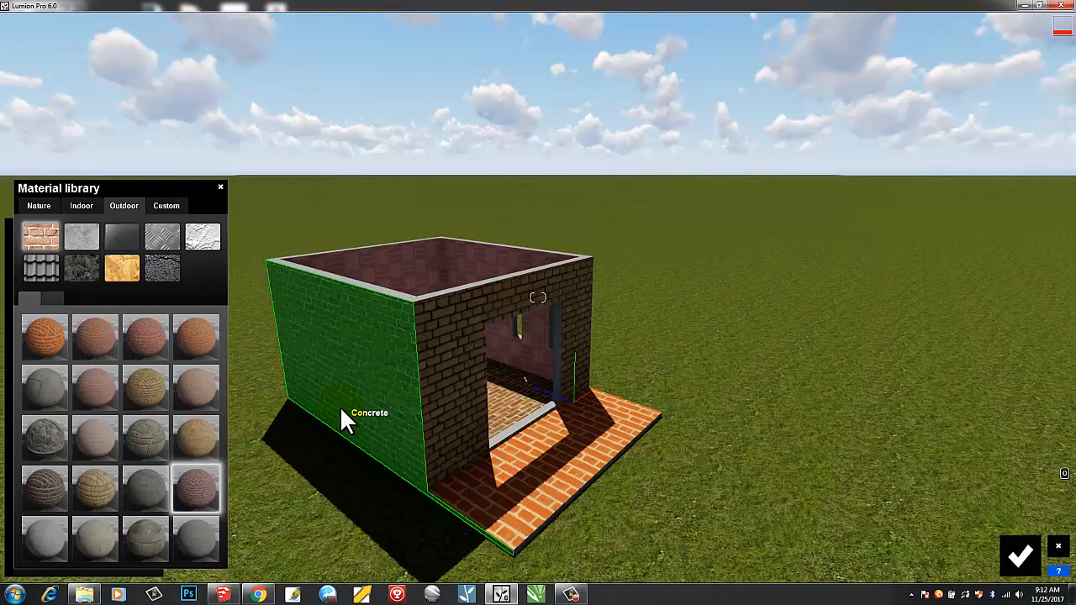
# Replace the striped back wall's material with the indoor tile material Tiles 008 1024.
pyautogui.press('a')
pyautogui.moveTo(350, 361); pyautogui.dragTo(454, 374, button='right')
pyautogui.press('a')
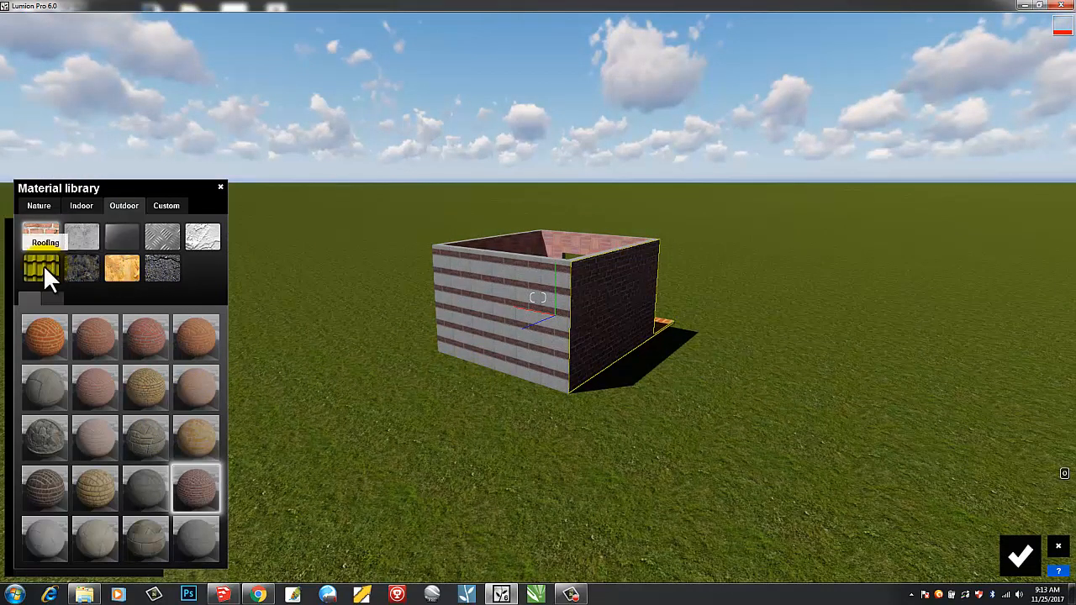
pyautogui.click(80, 205)
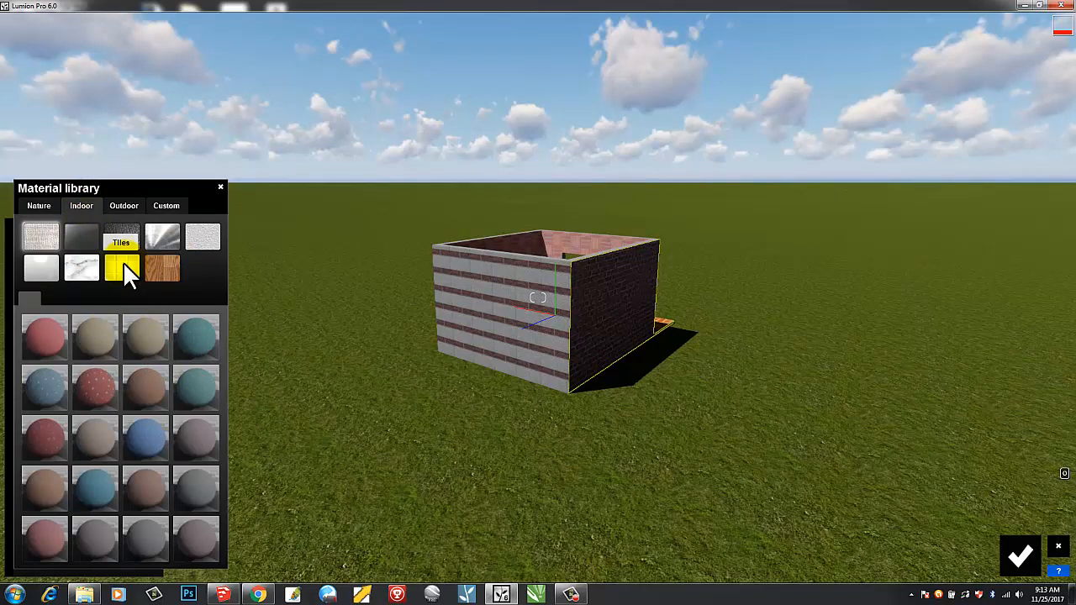
pyautogui.click(124, 266)
pyautogui.click(513, 296)
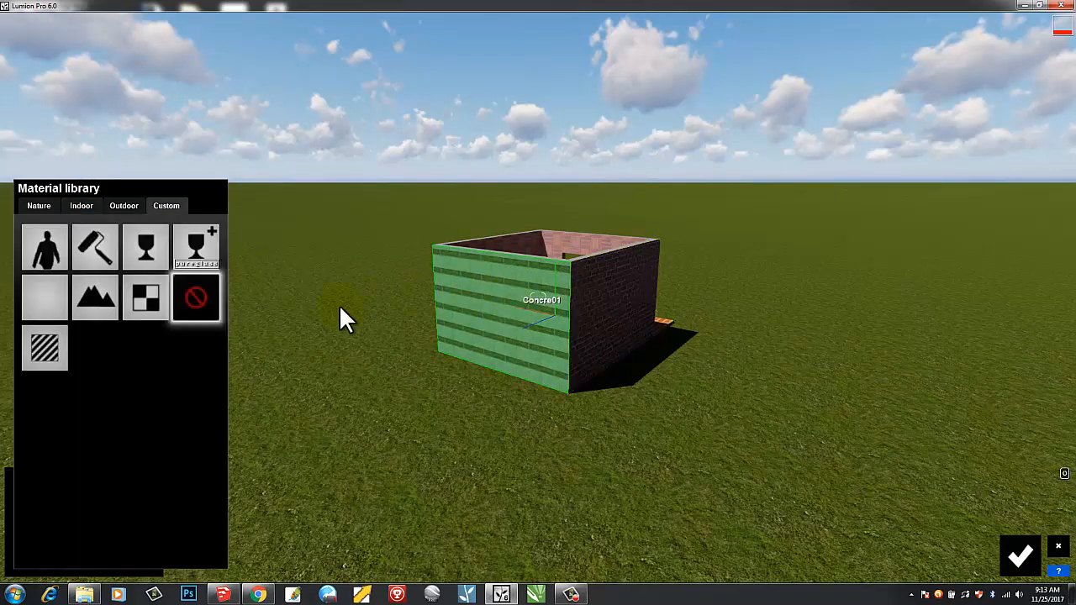
pyautogui.click(81, 205)
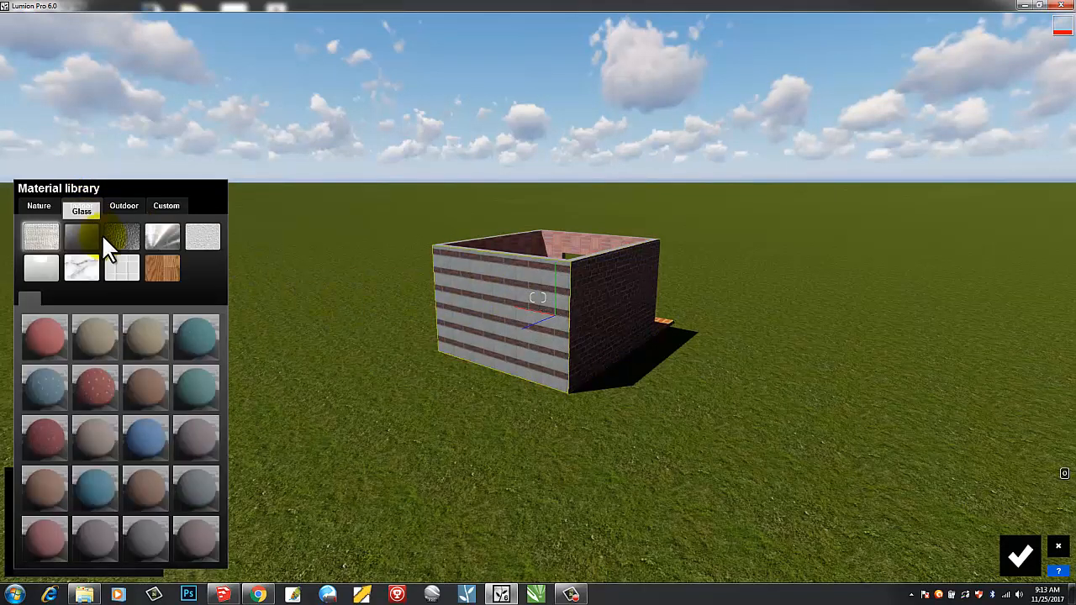
pyautogui.click(112, 269)
pyautogui.click(95, 387)
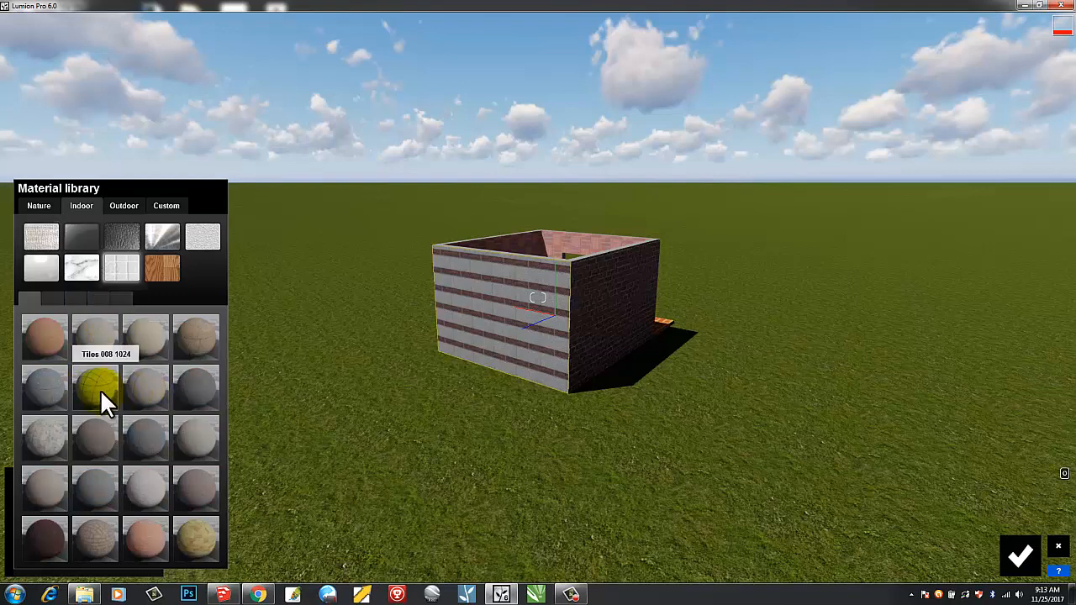
pyautogui.click(448, 345)
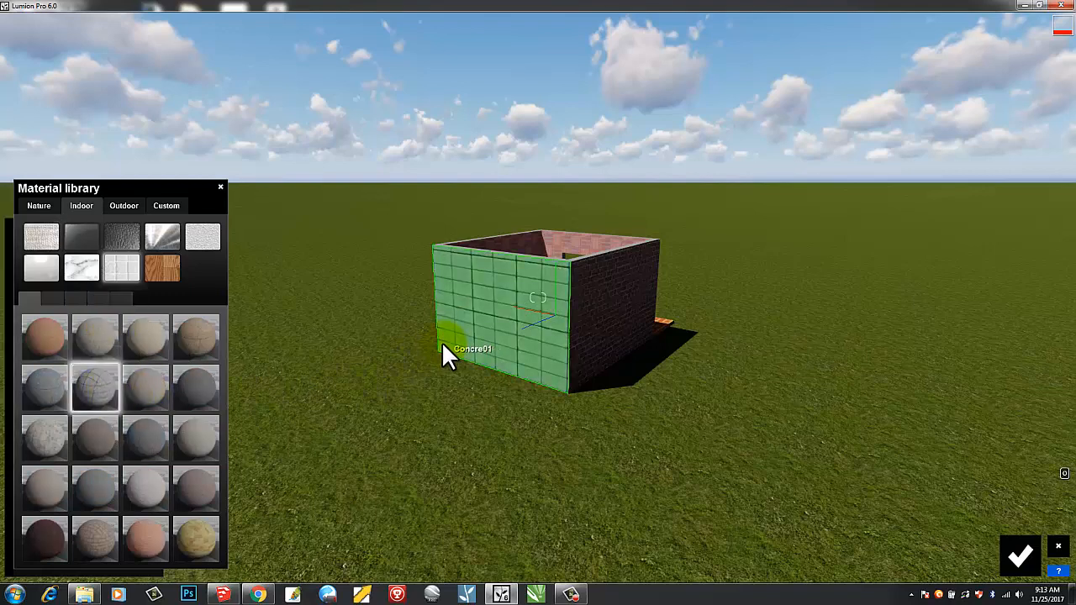
# Replace the dark asphalt side wall with the two window openings with the red patterned indoor fabric material.
pyautogui.press('a')
pyautogui.moveTo(462, 333); pyautogui.dragTo(326, 377, button='right')
pyautogui.press('a')
pyautogui.press('a')
pyautogui.press('a')
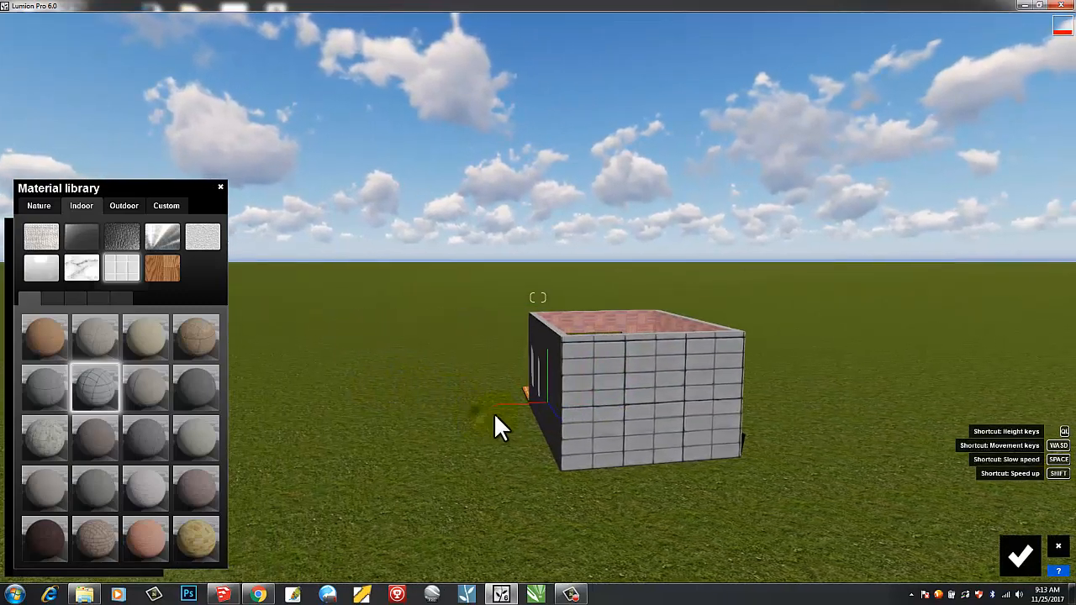
pyautogui.moveTo(494, 412)
pyautogui.mouseDown(button='right')
pyautogui.moveTo(511, 412)
pyautogui.moveTo(500, 412)
pyautogui.mouseUp(button='right')
pyautogui.press('a')
pyautogui.press('a')
pyautogui.moveTo(391, 402); pyautogui.dragTo(408, 377, button='right')
pyautogui.press('w')
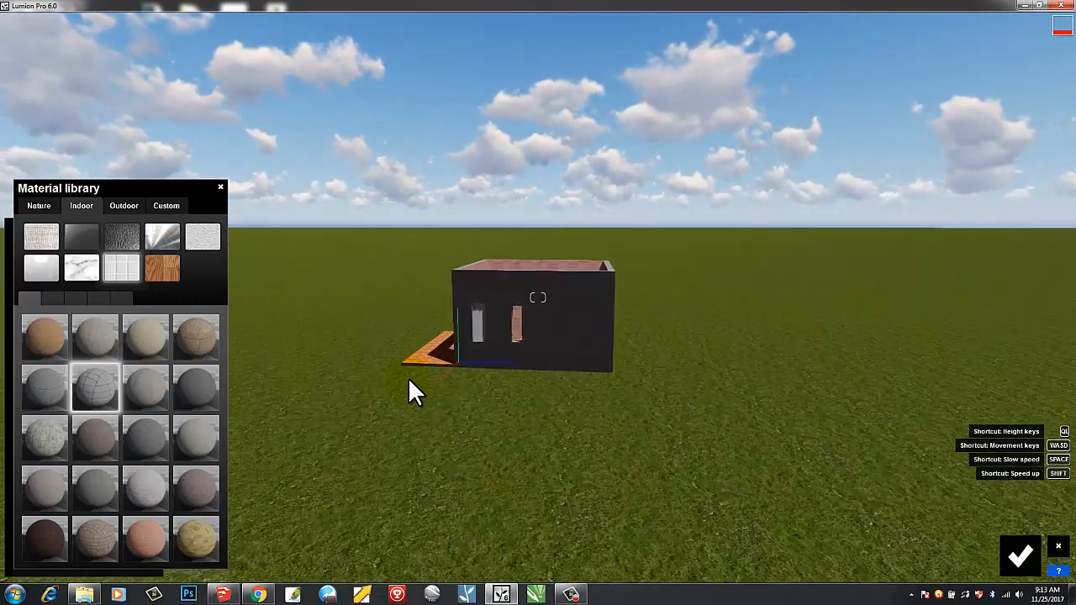
pyautogui.press('w')
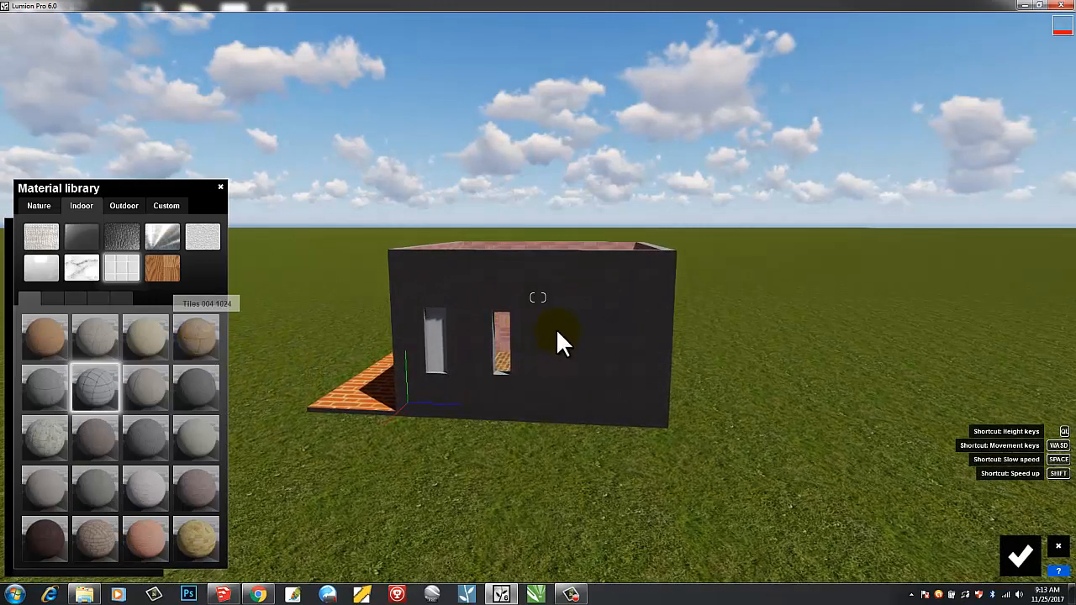
pyautogui.click(556, 312)
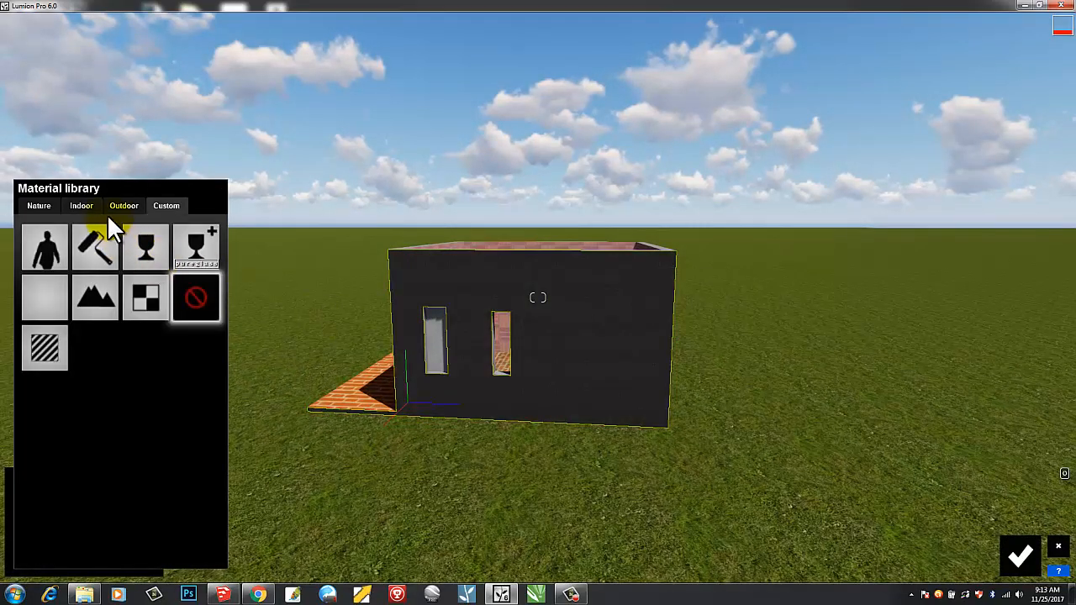
pyautogui.click(85, 205)
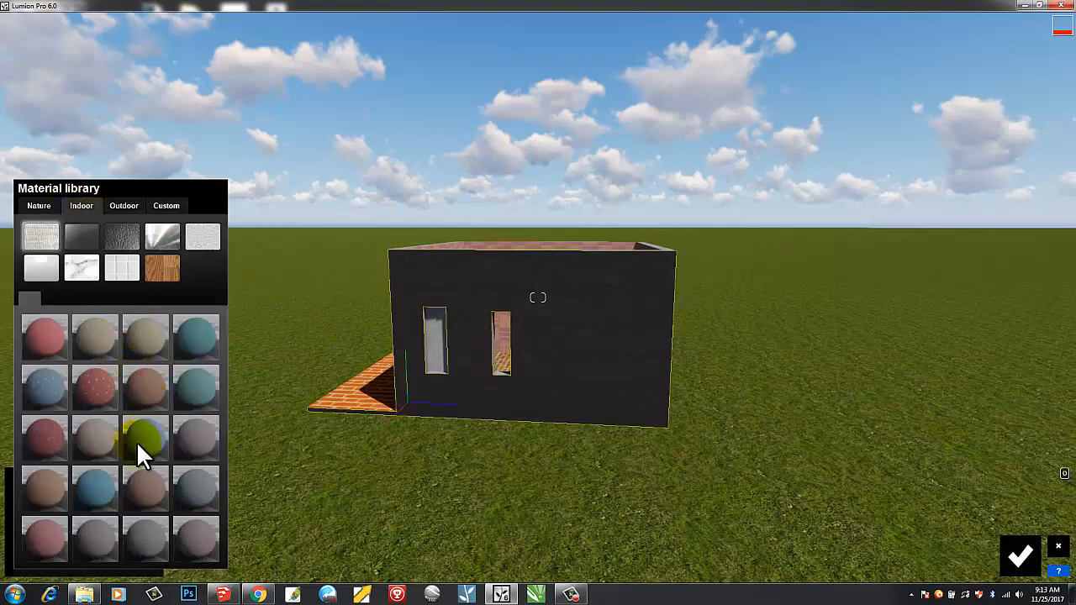
pyautogui.click(102, 384)
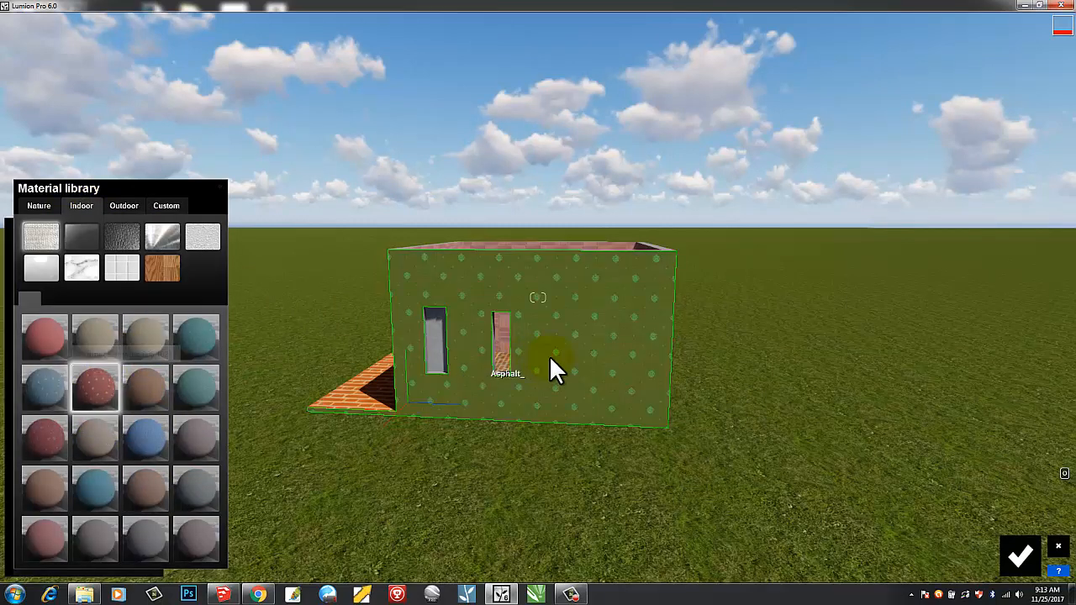
# Apply the custom Glass material to the cladding pane in the patterned wall's window and lower its transparency to about two thirds.
pyautogui.click(425, 352)
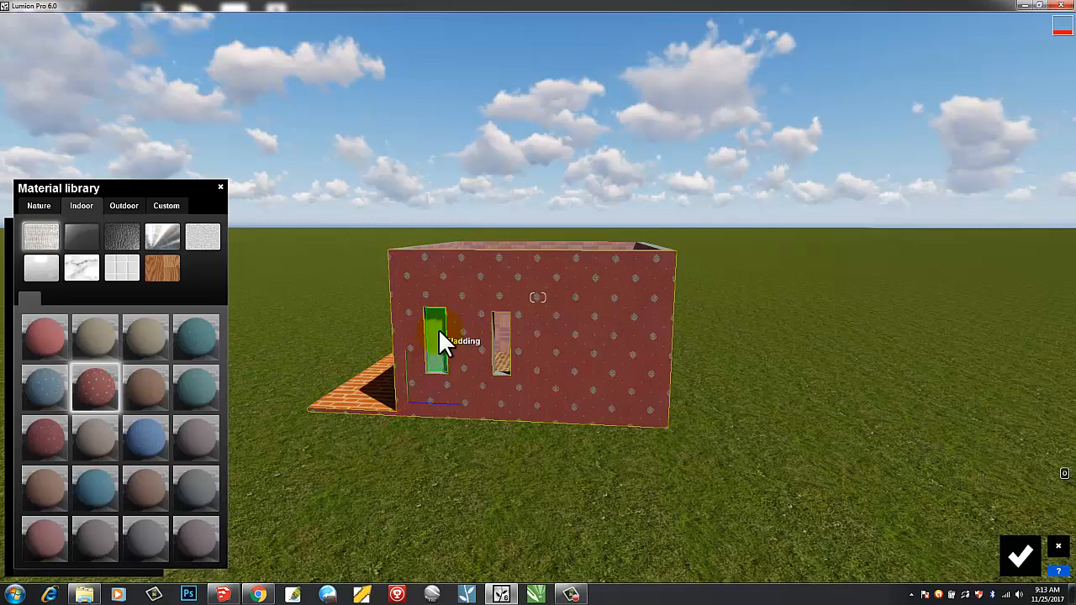
pyautogui.press('w')
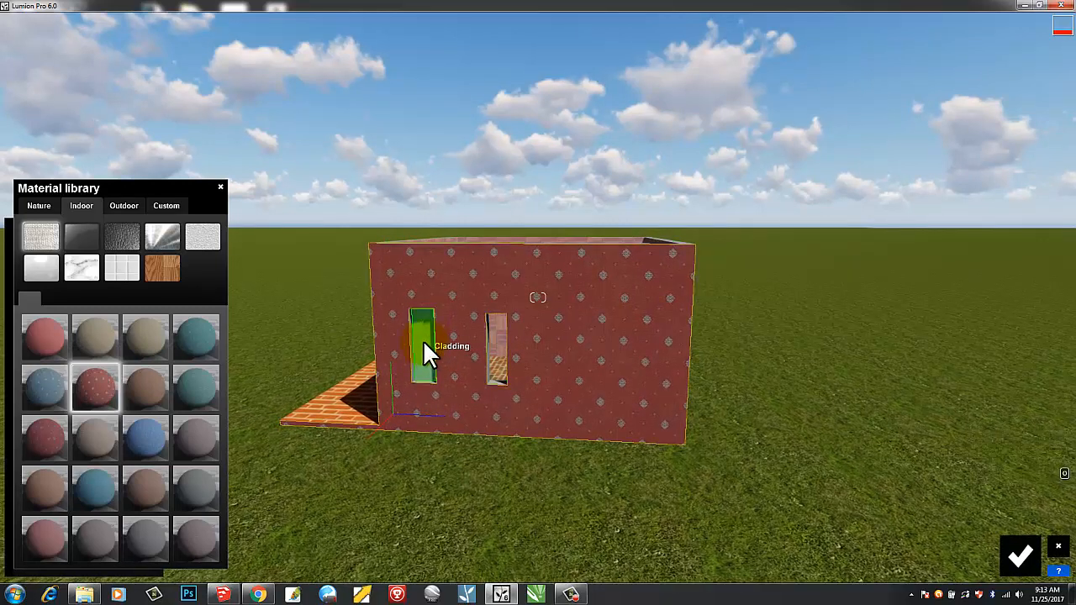
pyautogui.click(423, 339)
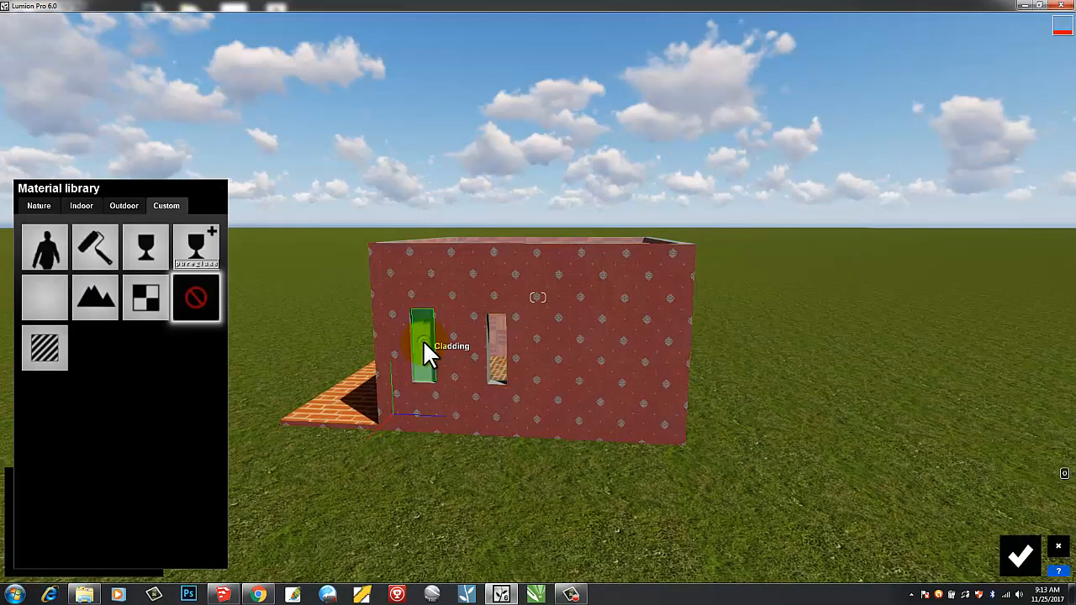
pyautogui.click(154, 243)
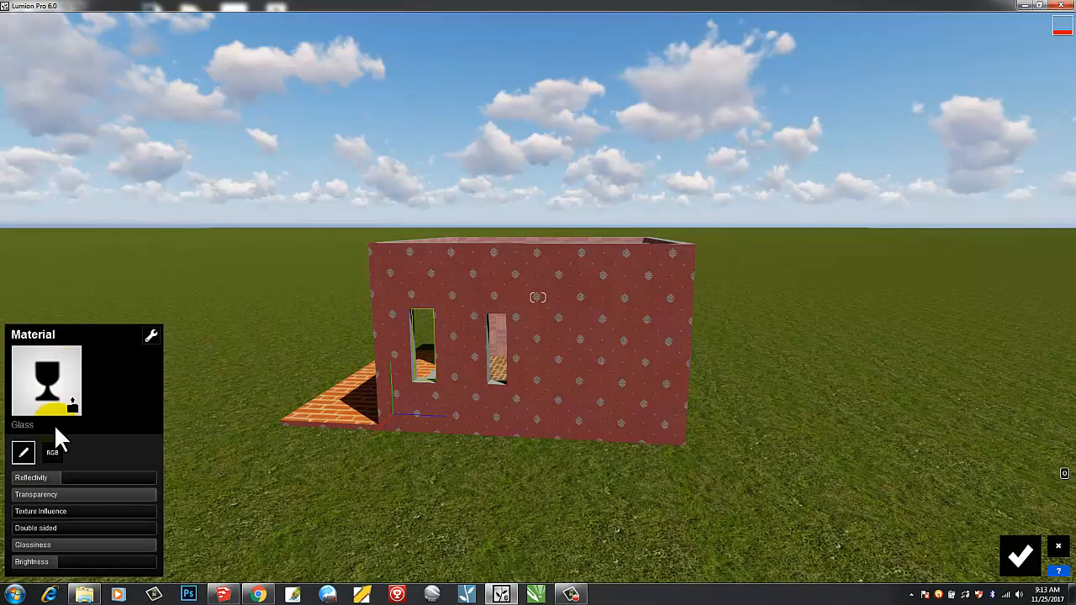
pyautogui.moveTo(153, 495); pyautogui.dragTo(104, 495)
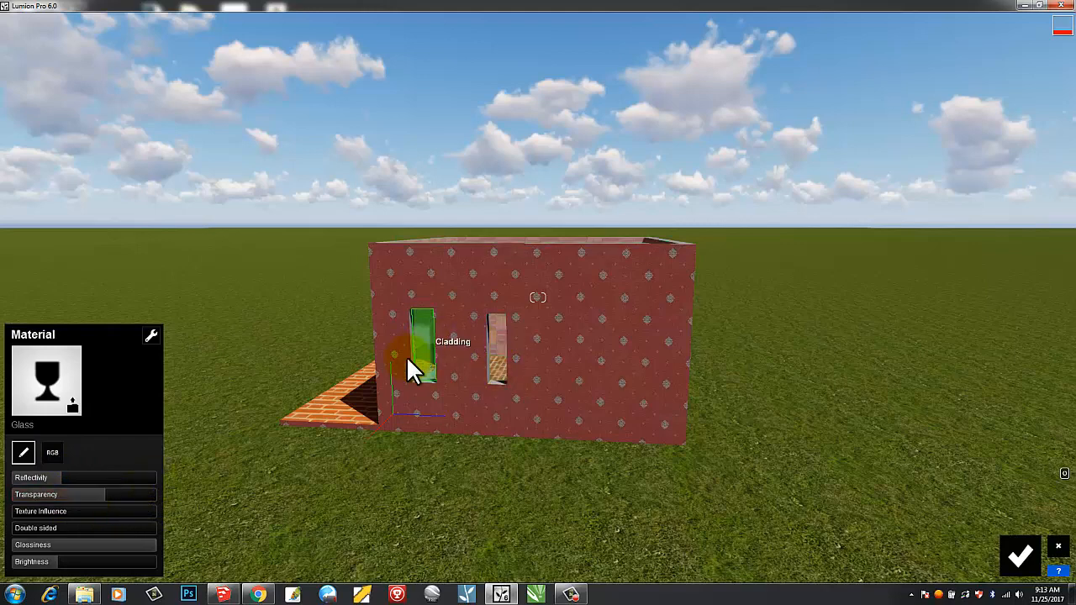
# Tint the window glass a pinkish red, trying green first.
pyautogui.press('w')
pyautogui.press('a')
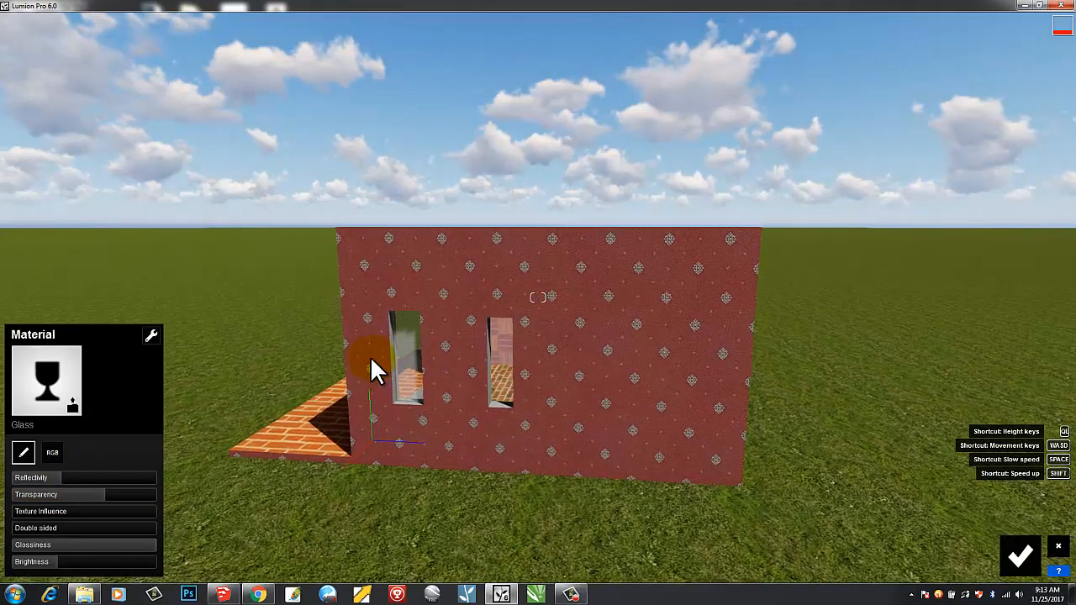
pyautogui.press('w')
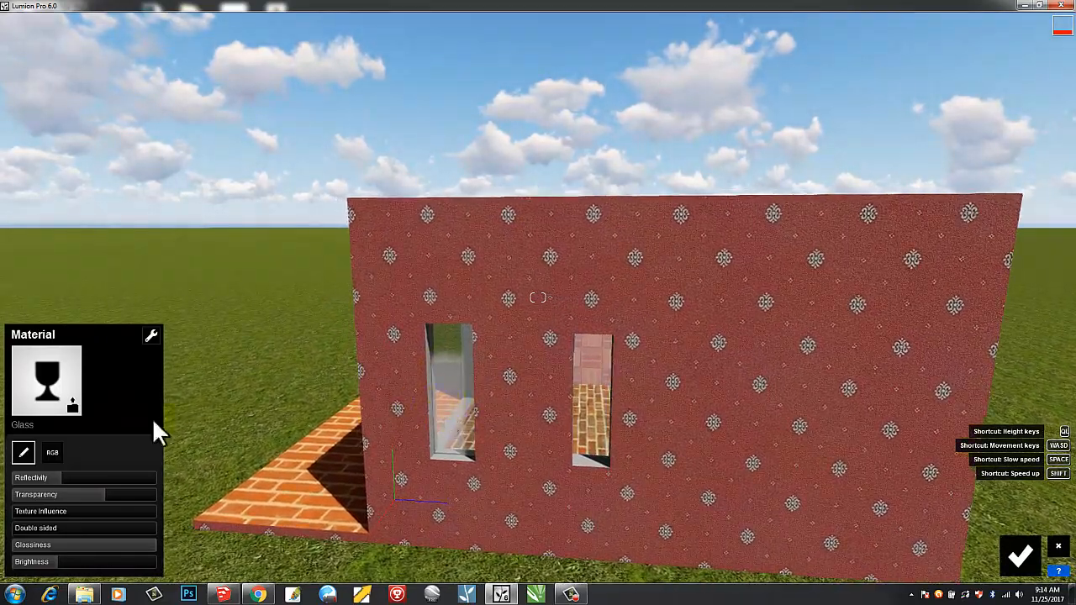
pyautogui.click(53, 451)
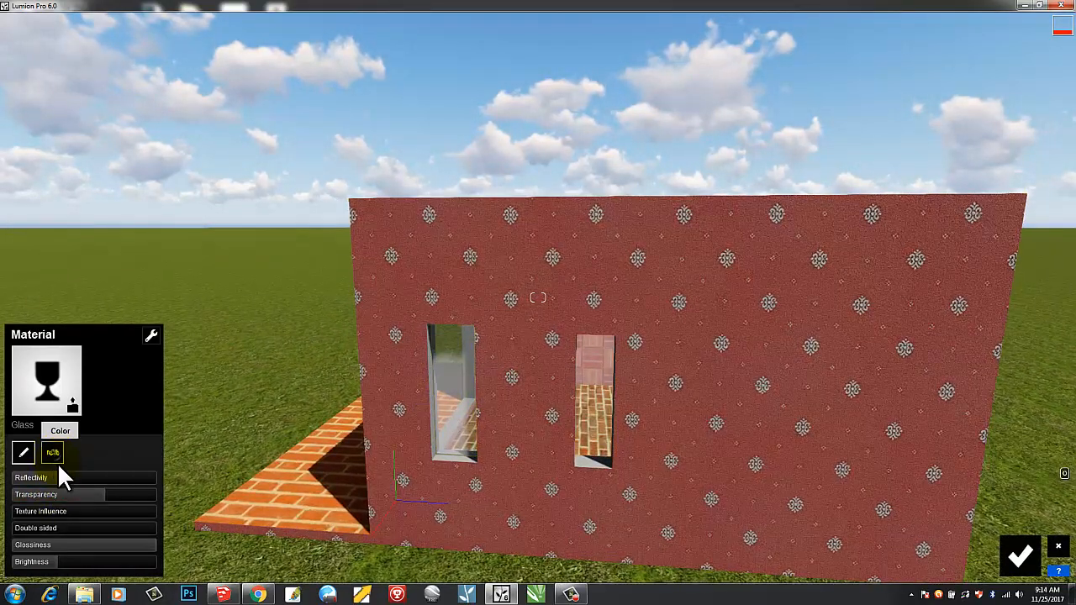
pyautogui.click(99, 495)
pyautogui.click(58, 493)
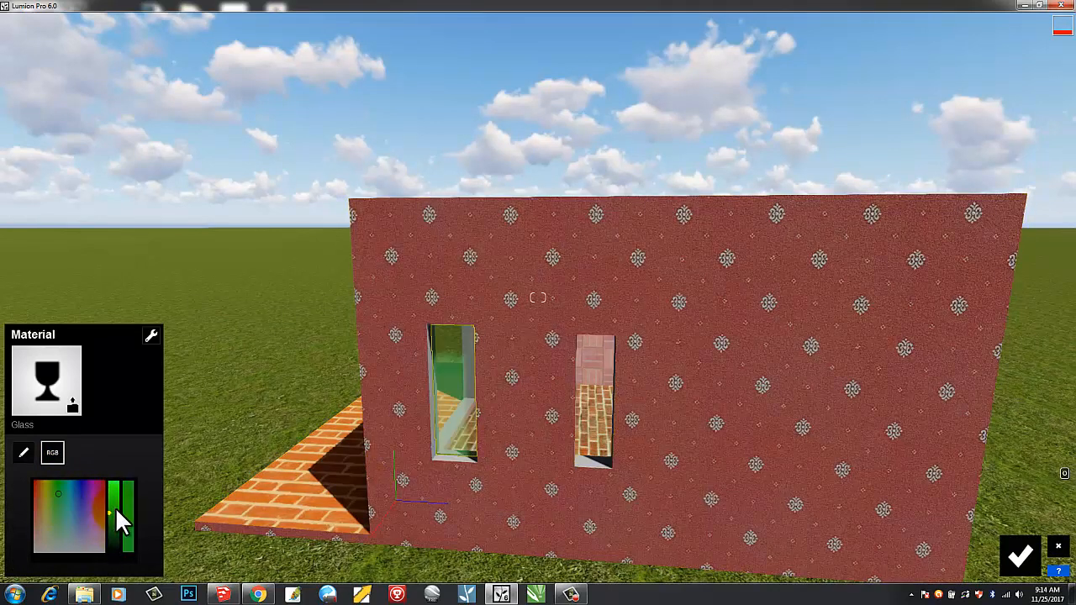
pyautogui.moveTo(116, 508); pyautogui.dragTo(91, 506)
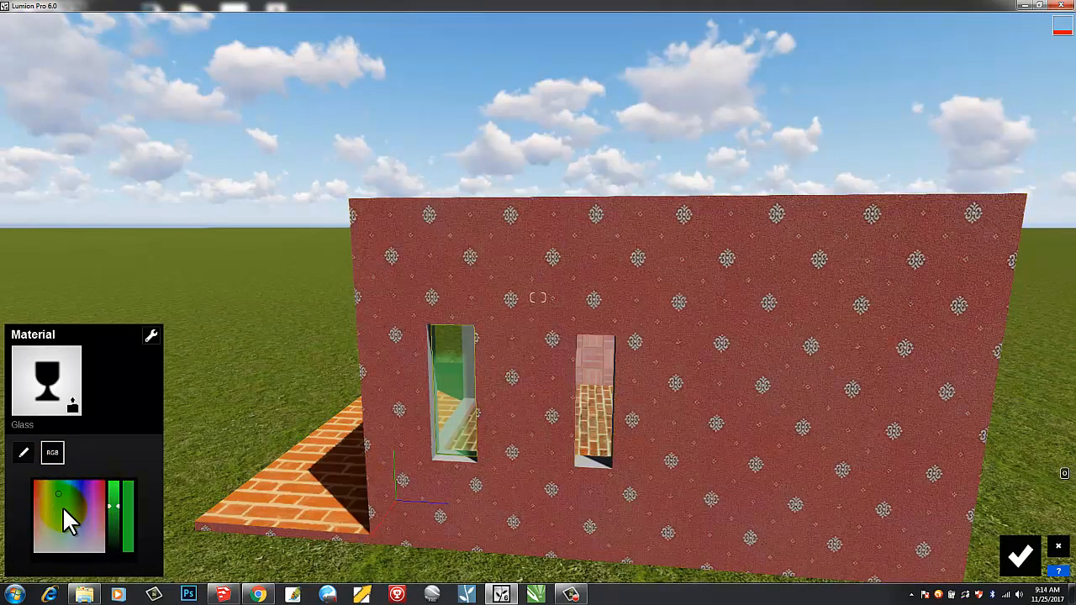
pyautogui.click(101, 498)
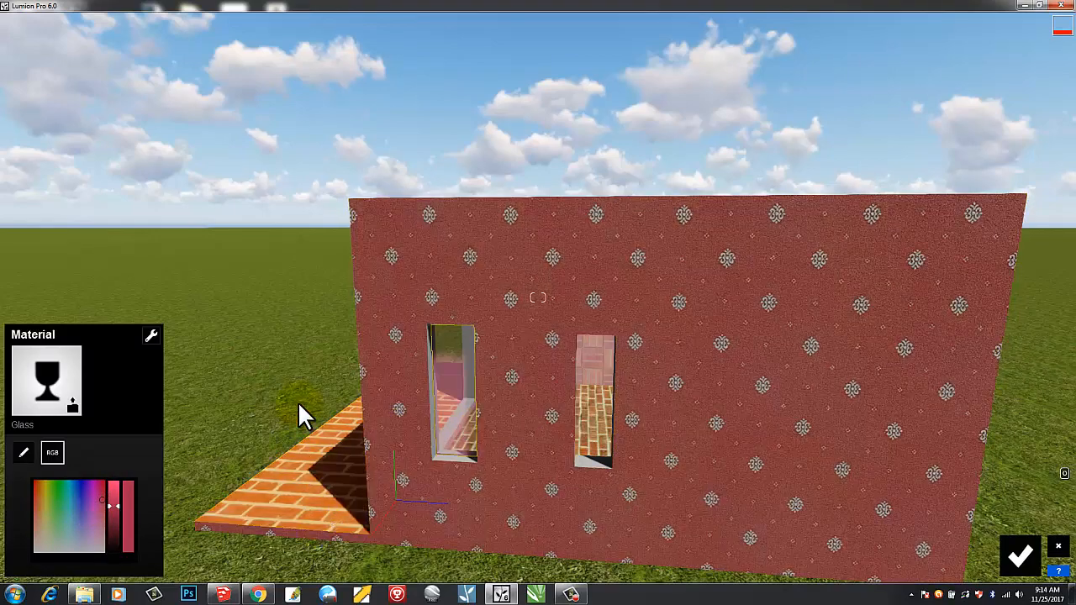
# Replace the material of the door and window opening frames with the light brown streaked indoor wood.
pyautogui.press('d')
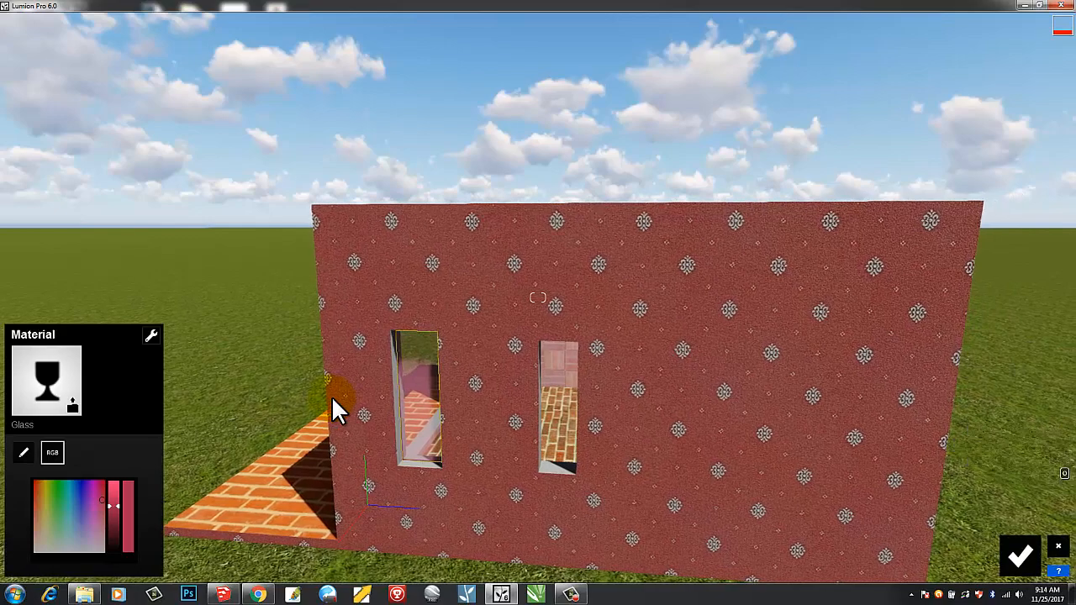
pyautogui.press('a')
pyautogui.moveTo(326, 385)
pyautogui.mouseDown(button='right')
pyautogui.moveTo(373, 388)
pyautogui.moveTo(348, 384)
pyautogui.mouseUp(button='right')
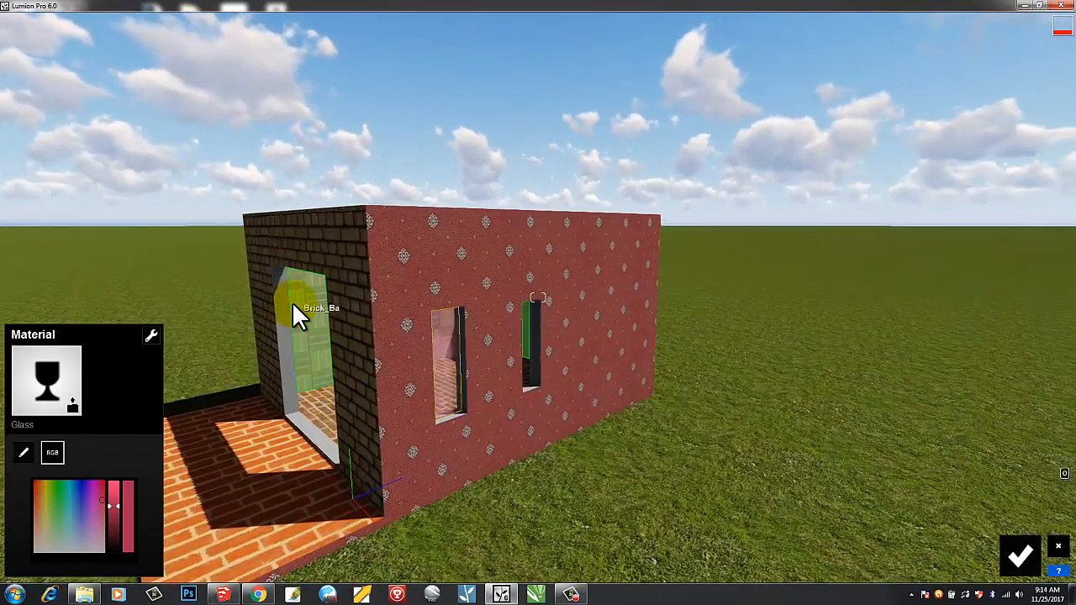
pyautogui.click(279, 293)
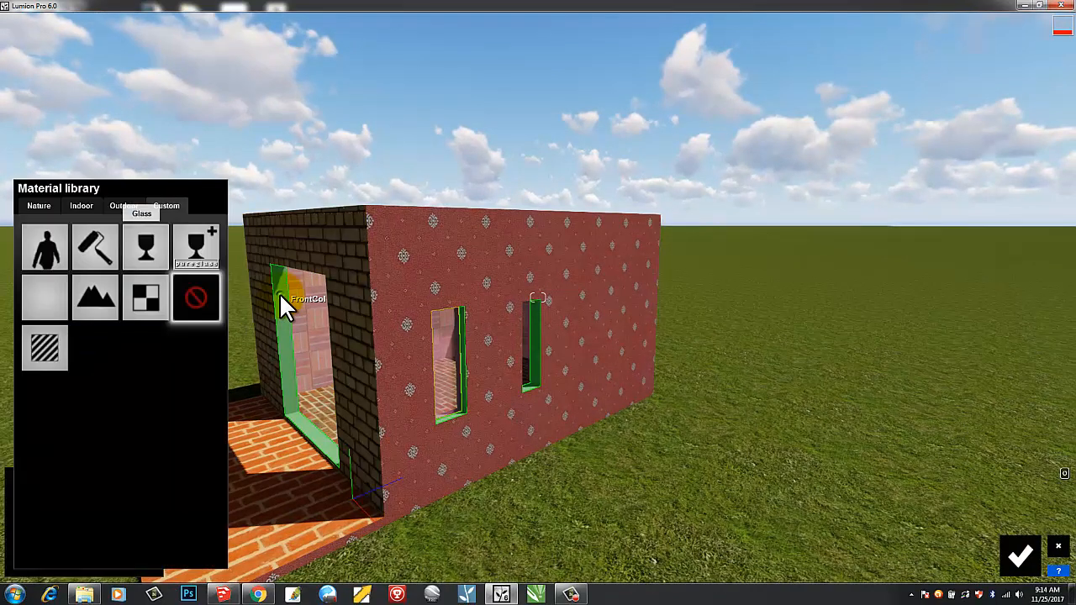
pyautogui.click(124, 207)
pyautogui.click(89, 206)
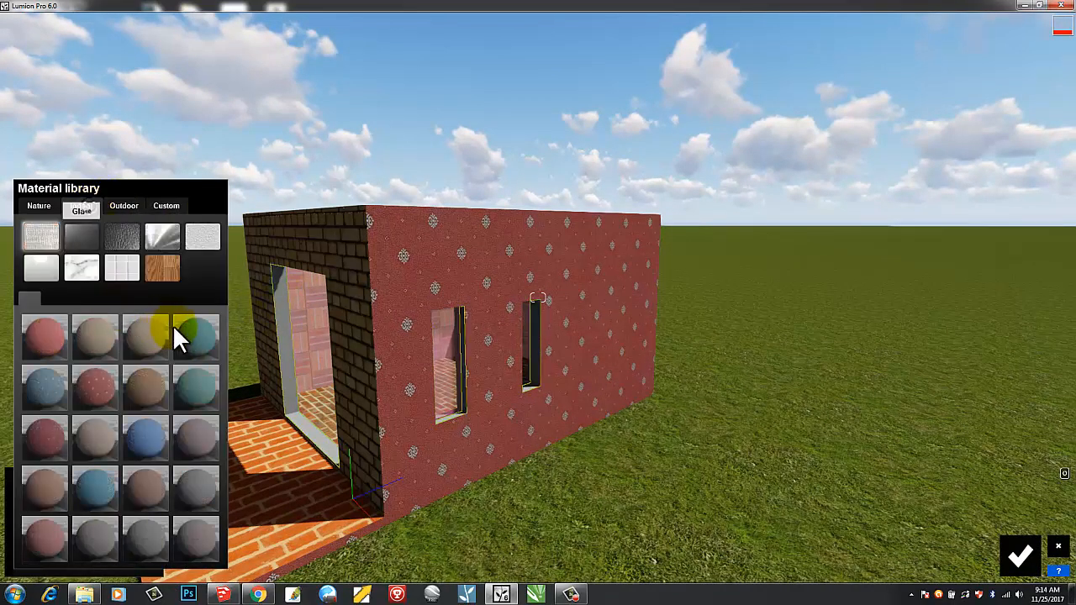
pyautogui.click(172, 267)
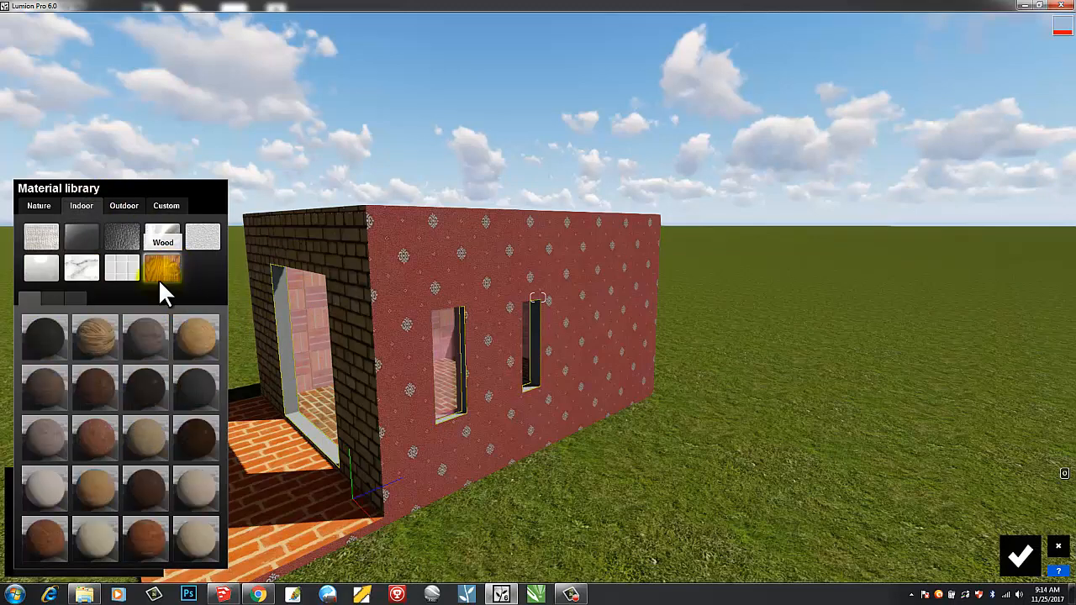
pyautogui.click(99, 343)
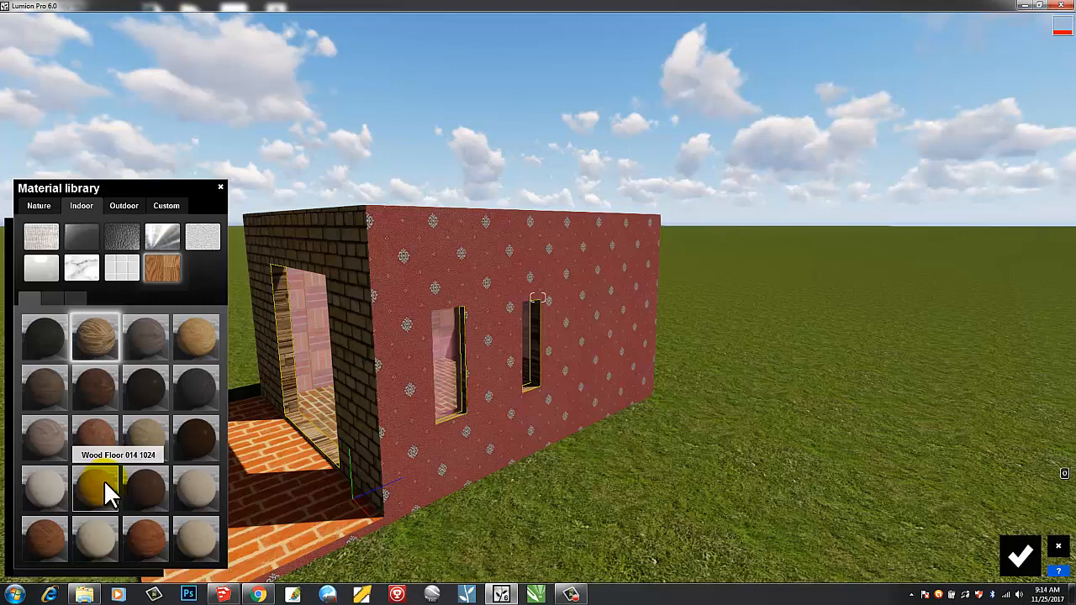
pyautogui.moveTo(451, 492); pyautogui.dragTo(456, 492, button='right')
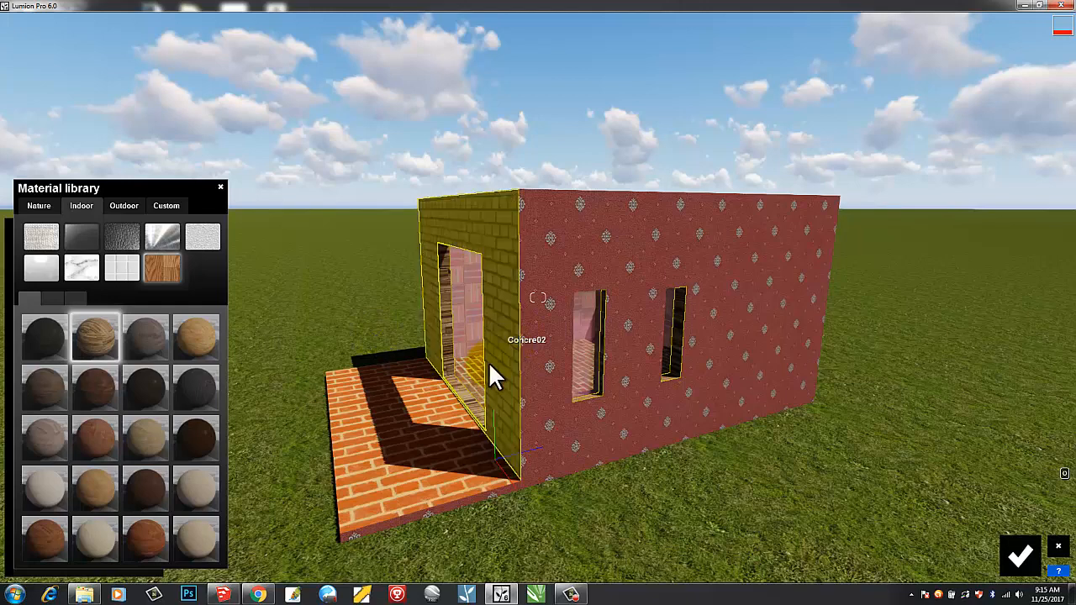
pyautogui.moveTo(426, 375); pyautogui.dragTo(407, 359, button='right')
pyautogui.scroll(3, 428, 321)
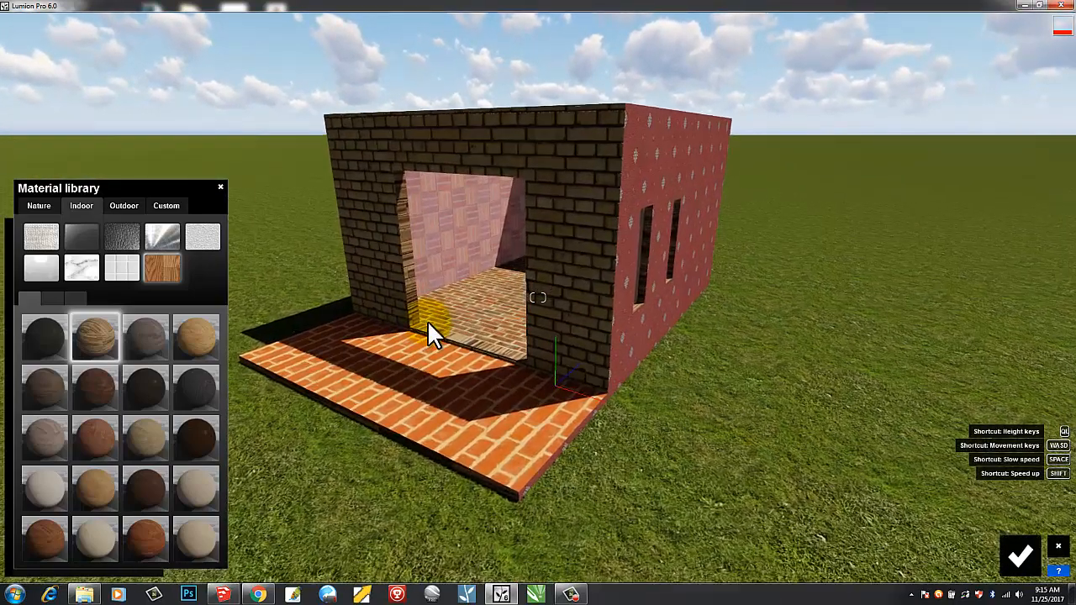
# Replace the brick material of the room's interior floor with the cream and yellow patterned indoor tile.
pyautogui.click(1018, 553)
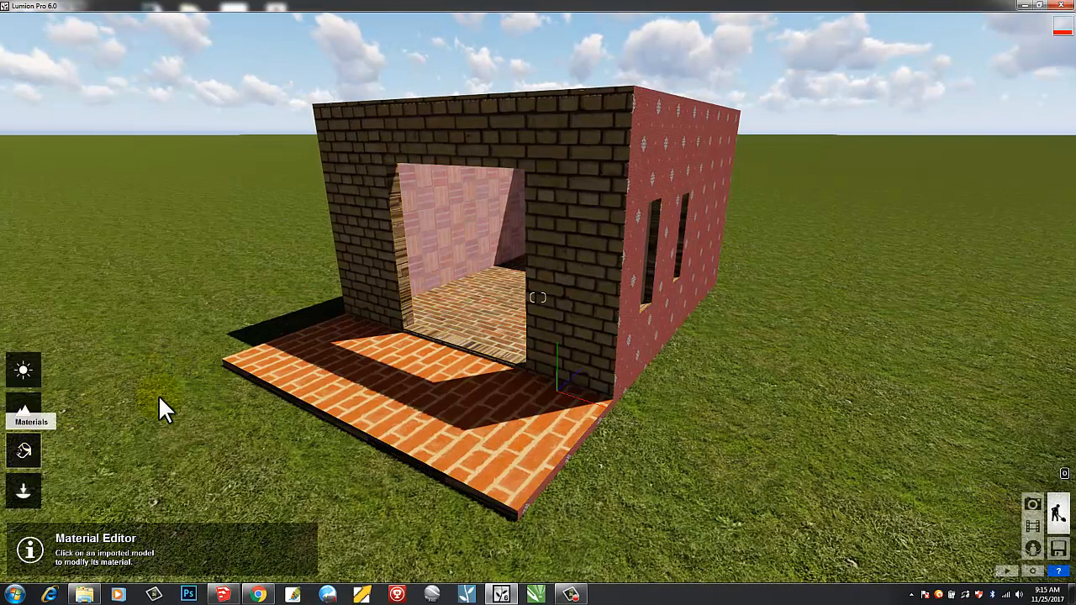
pyautogui.click(488, 309)
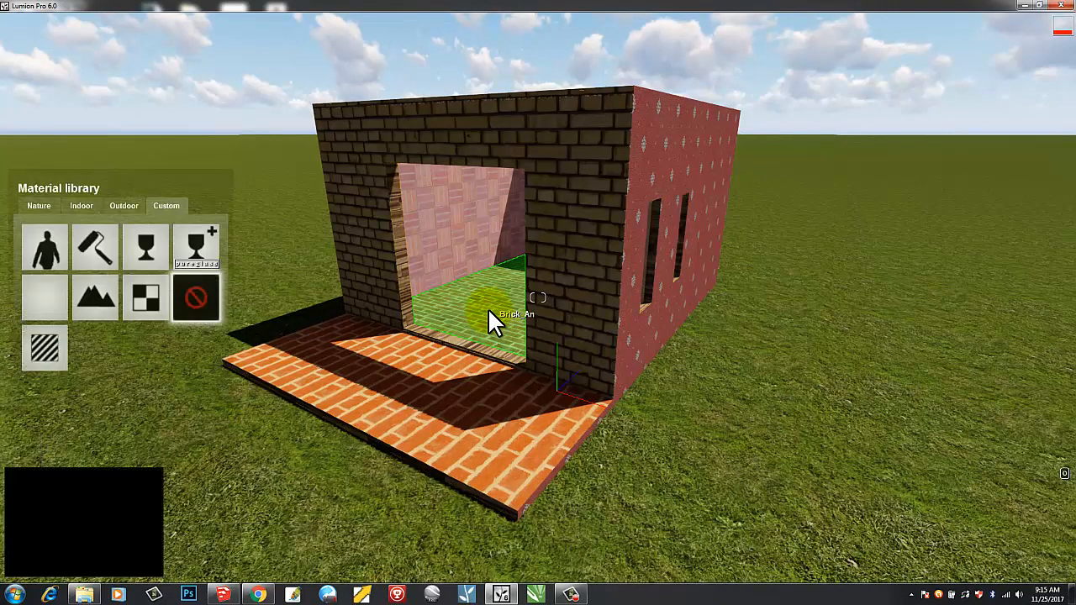
pyautogui.click(79, 208)
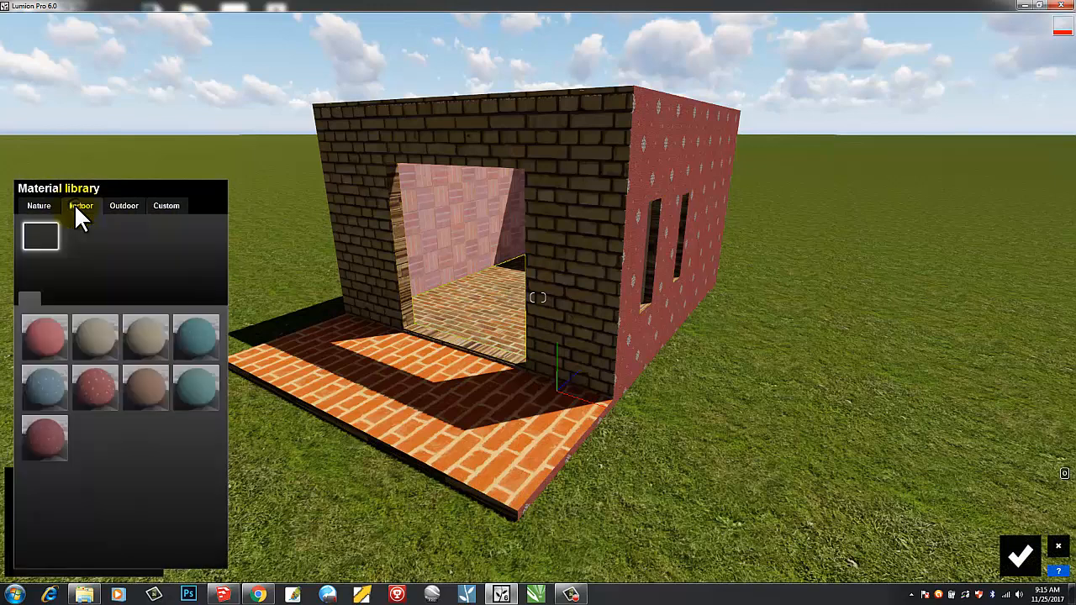
pyautogui.click(118, 267)
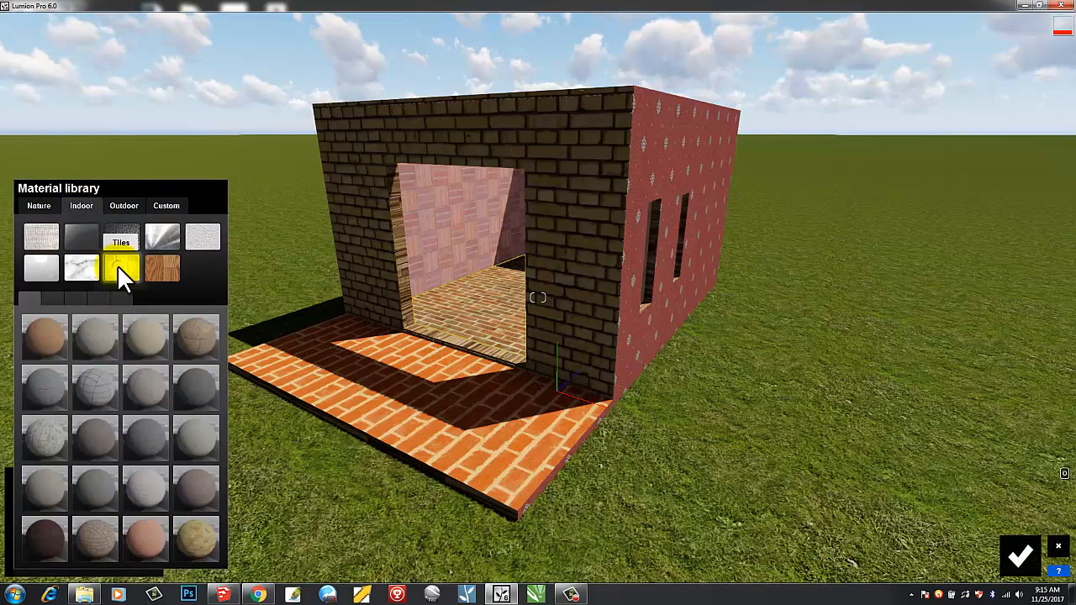
pyautogui.moveTo(199, 541); pyautogui.dragTo(465, 309)
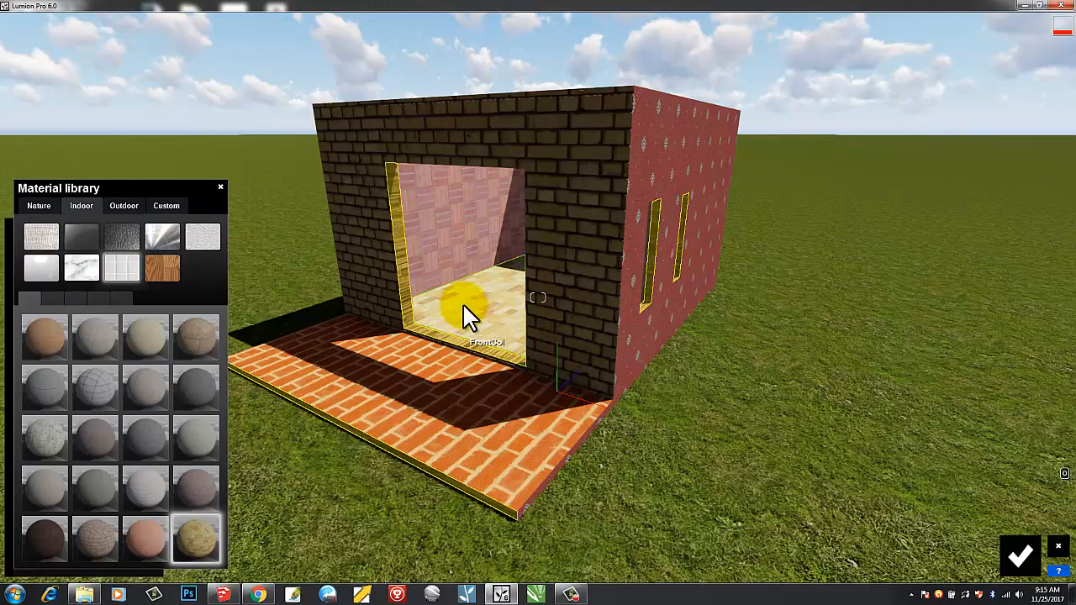
# Replace the pink material of the interior walls with the light gray, large-block material from the outdoor brick category.
pyautogui.click(441, 225)
pyautogui.scroll(3, 441, 224)
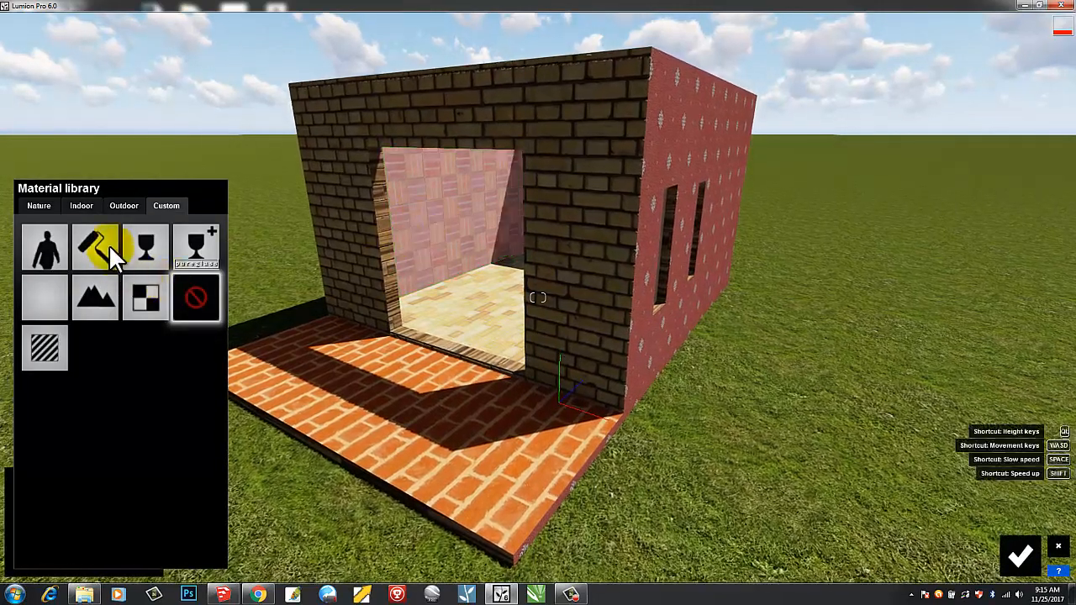
pyautogui.click(86, 203)
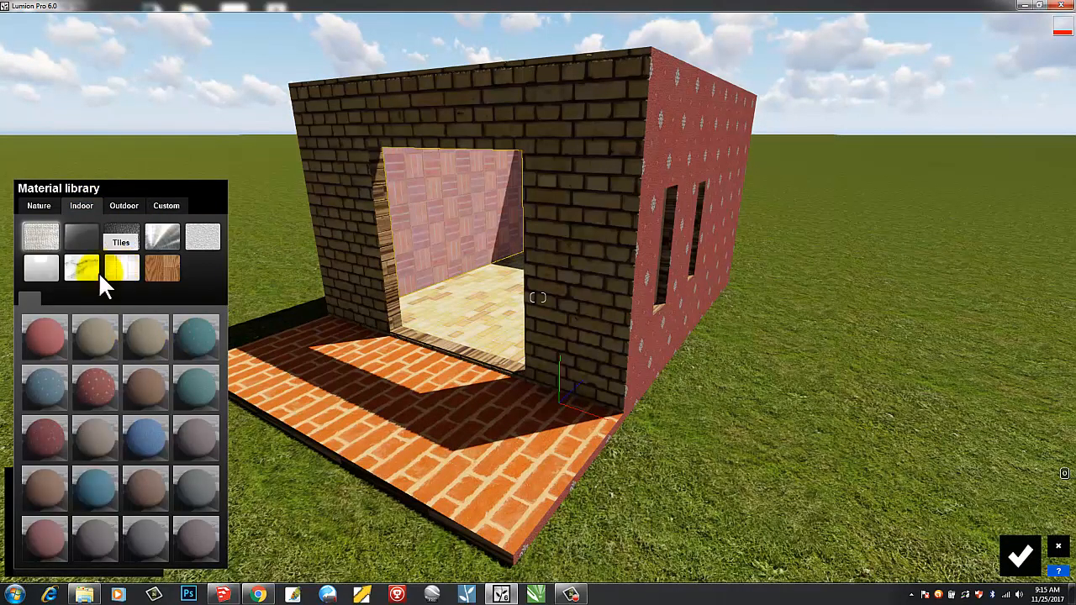
pyautogui.click(126, 205)
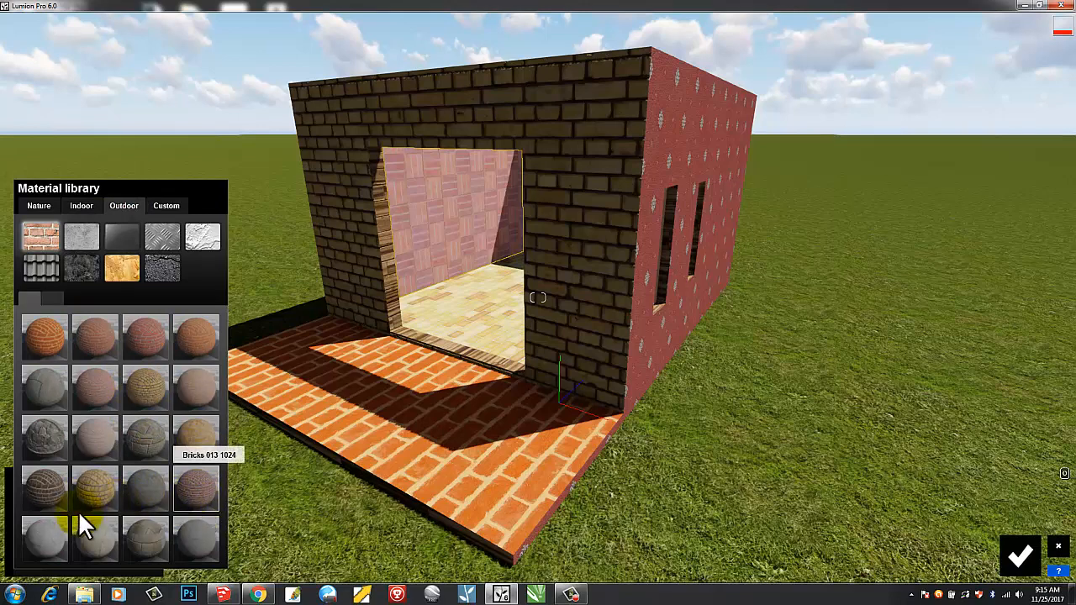
pyautogui.click(90, 546)
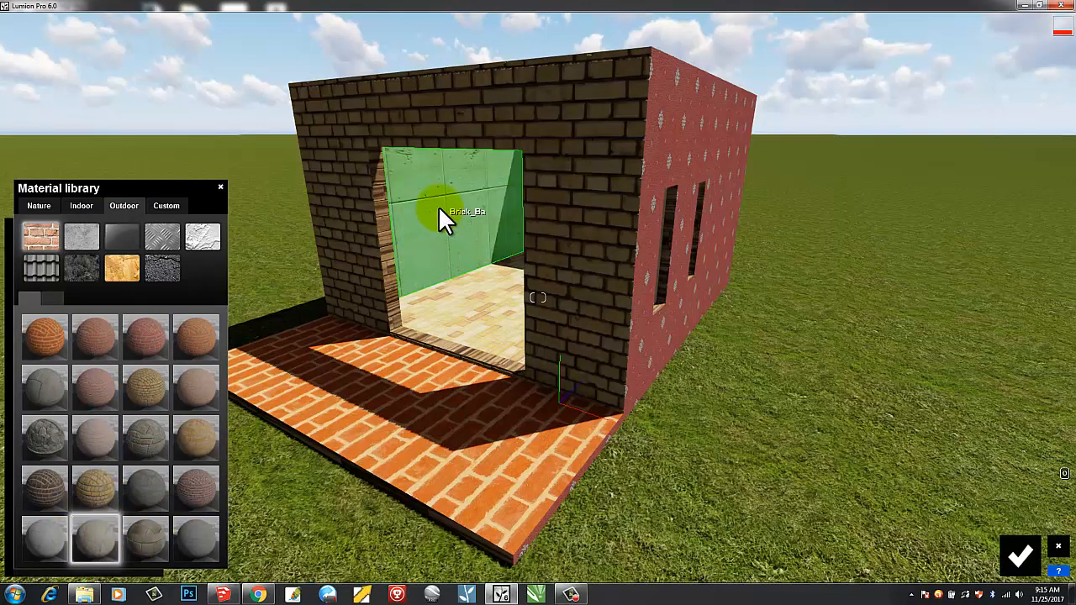
# Examine the new interior wall and floor materials from the front and from above, and save the material changes.
pyautogui.press('a')
pyautogui.moveTo(441, 202); pyautogui.dragTo(616, 233, button='right')
pyautogui.press('d')
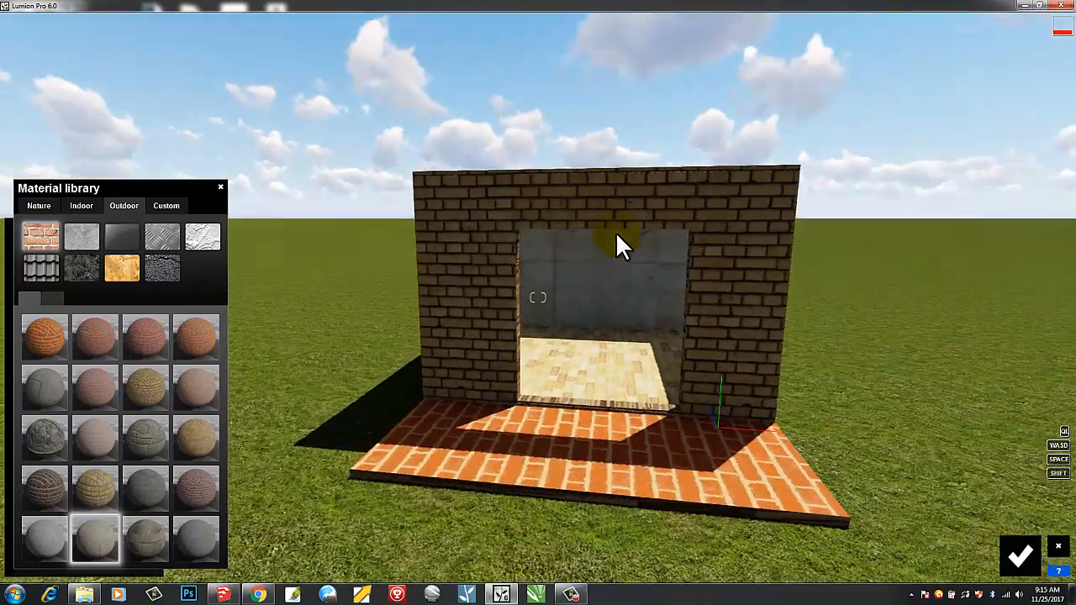
pyautogui.press('a')
pyautogui.press('a')
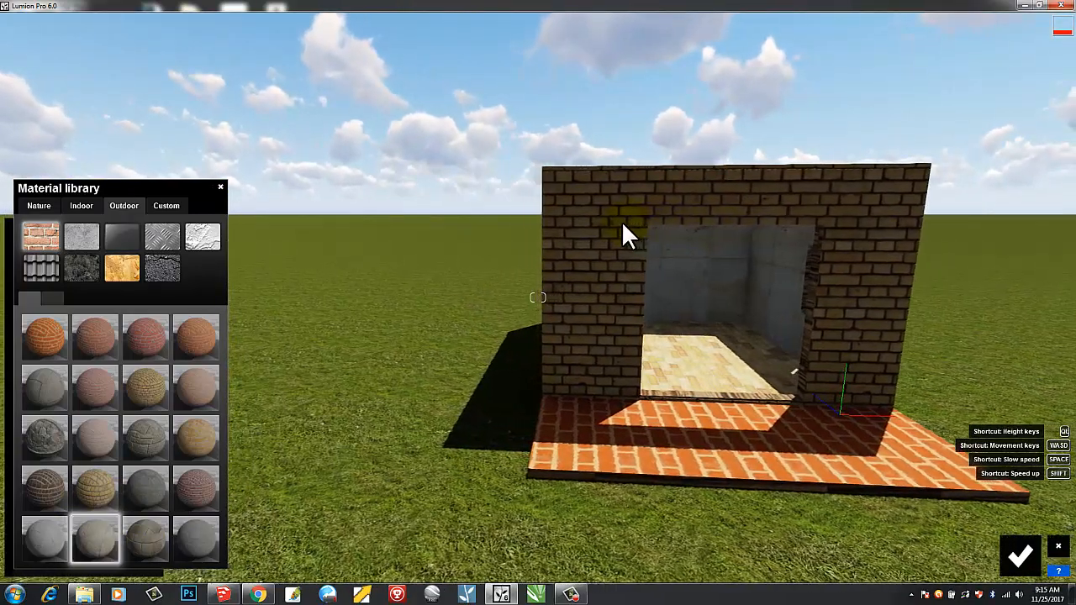
pyautogui.press('q')
pyautogui.moveTo(668, 329); pyautogui.dragTo(645, 481, button='right')
pyautogui.press('s')
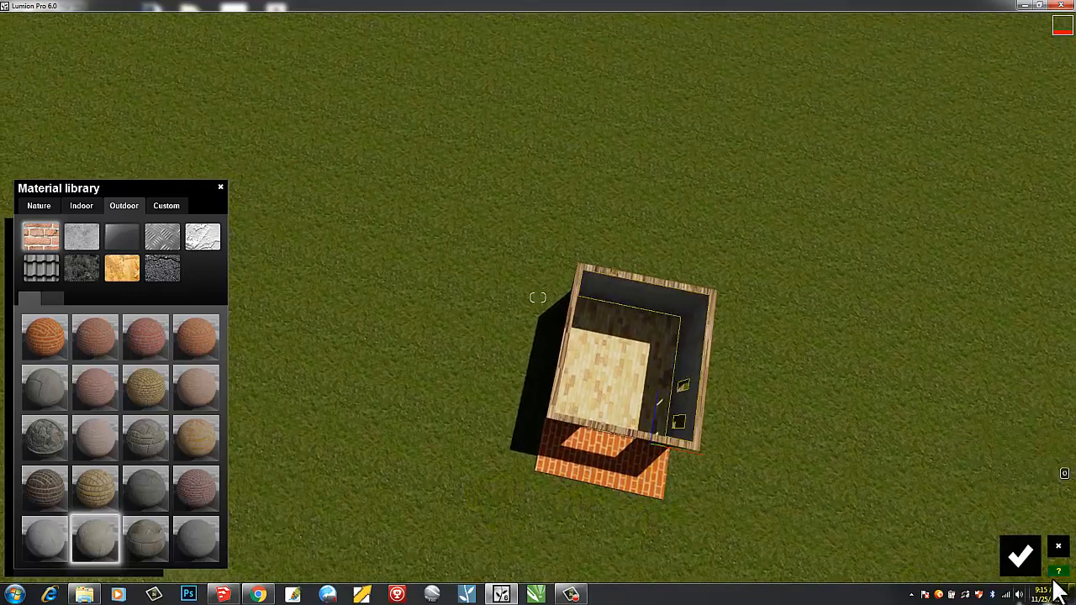
pyautogui.click(1018, 556)
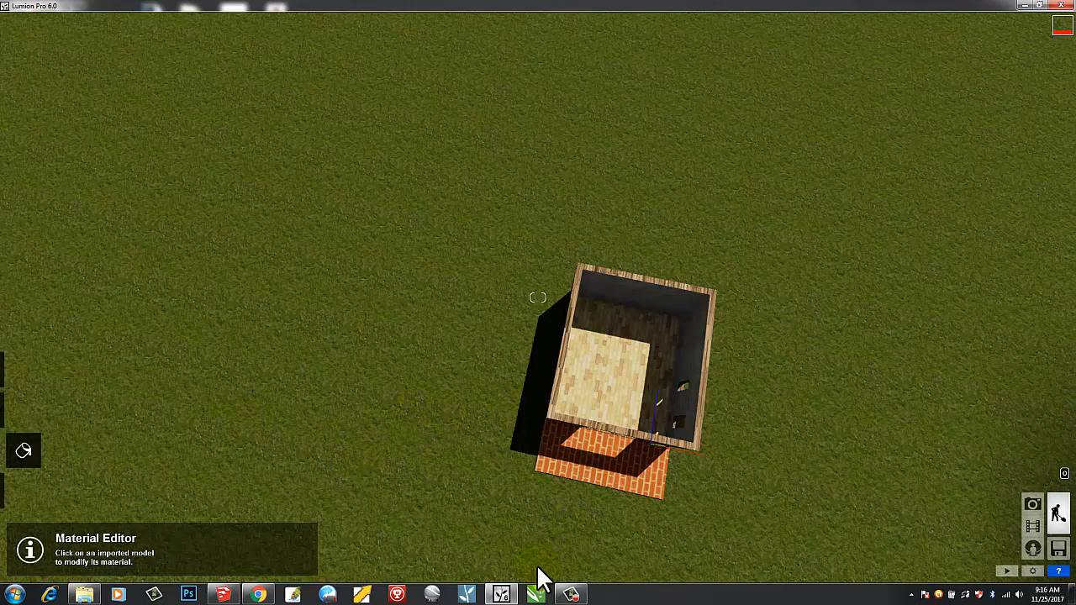
pyautogui.click(570, 594)
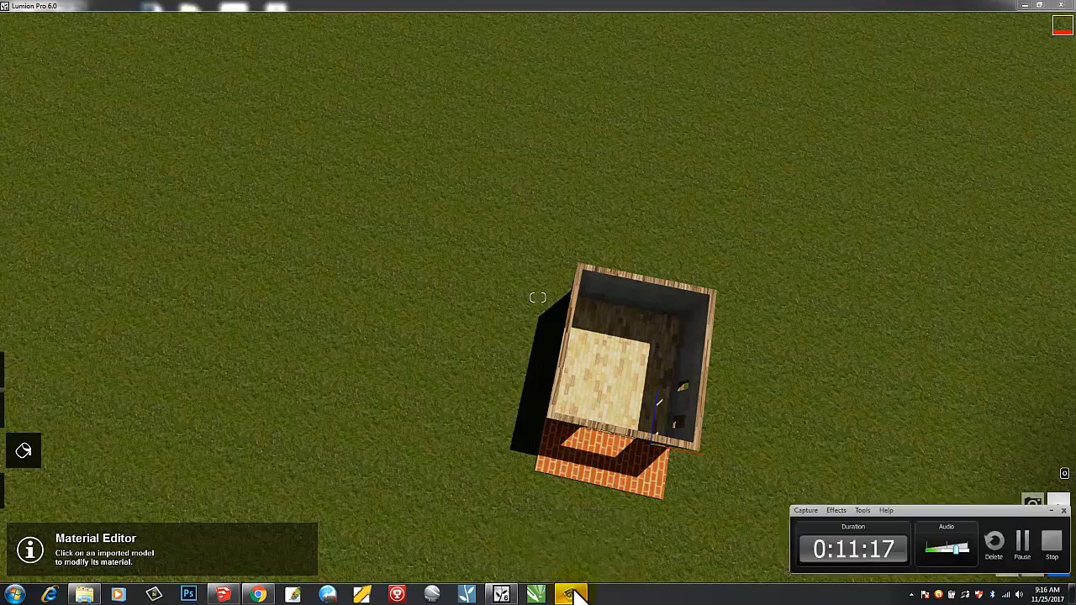